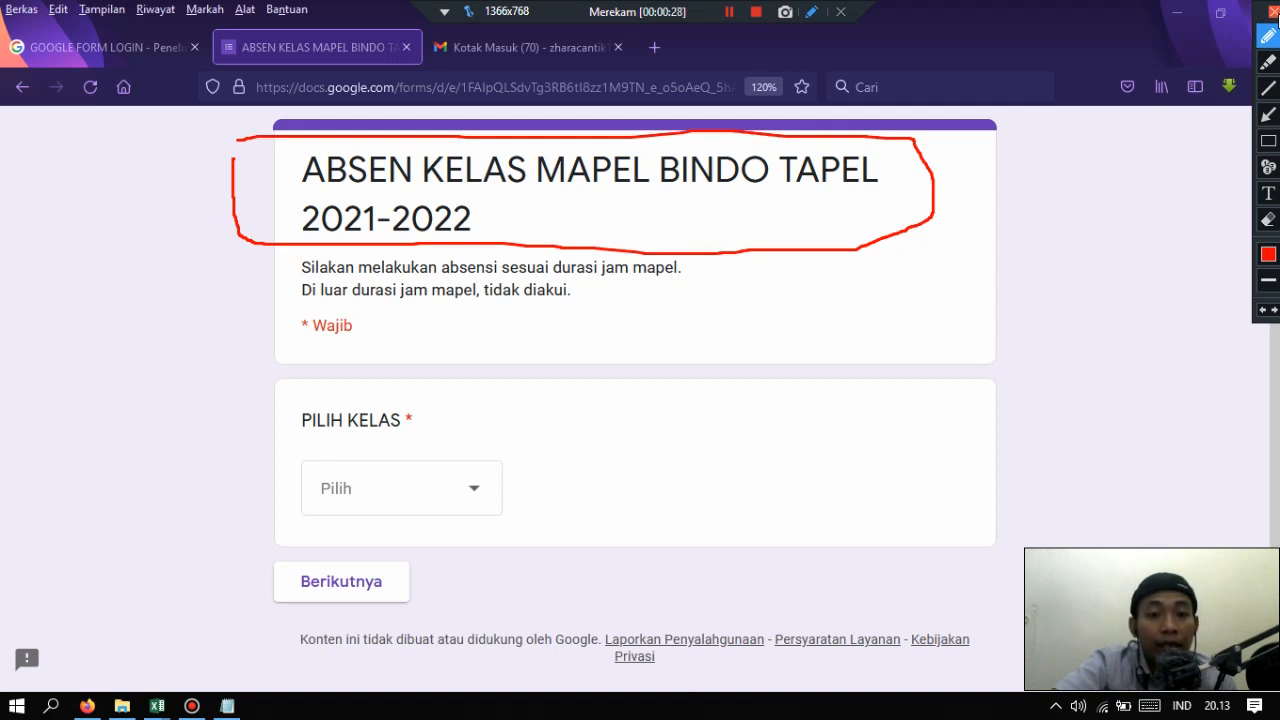
pyautogui.click(1273, 7)
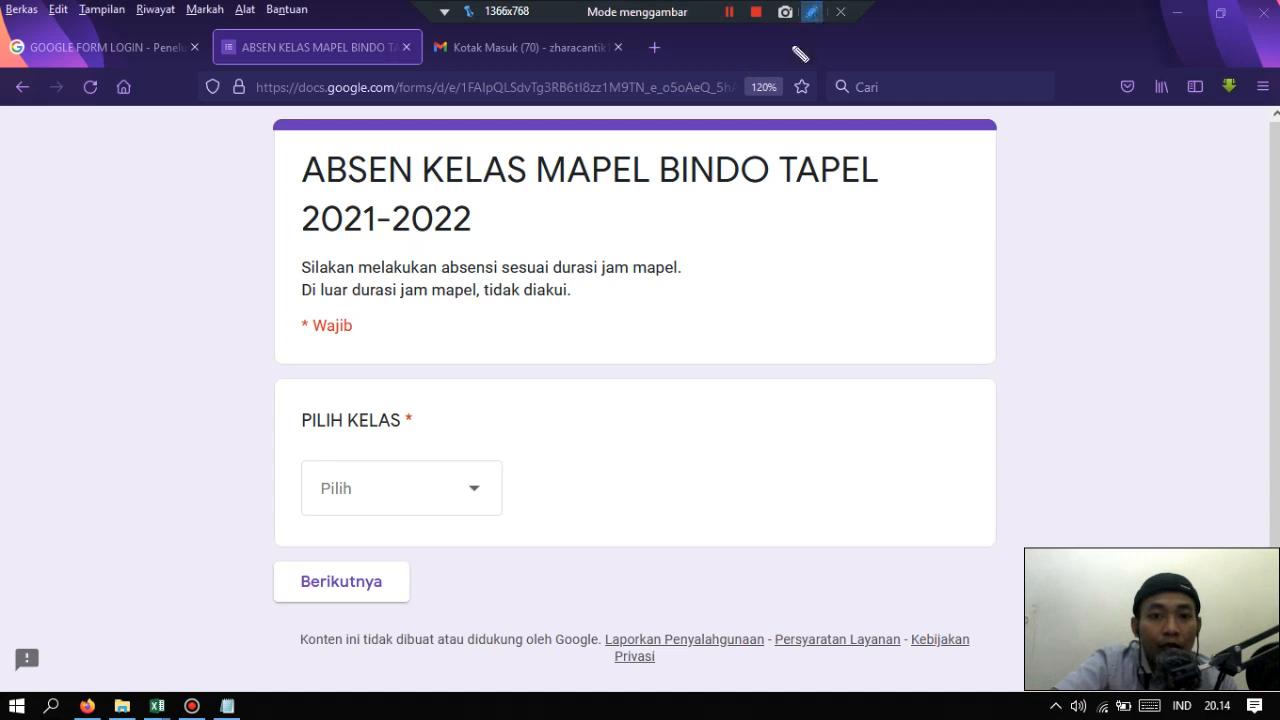
pyautogui.click(811, 11)
pyautogui.moveTo(340, 405)
pyautogui.mouseDown()
pyautogui.moveTo(213, 540)
pyautogui.moveTo(516, 640)
pyautogui.moveTo(498, 401)
pyautogui.moveTo(298, 400)
pyautogui.mouseUp()
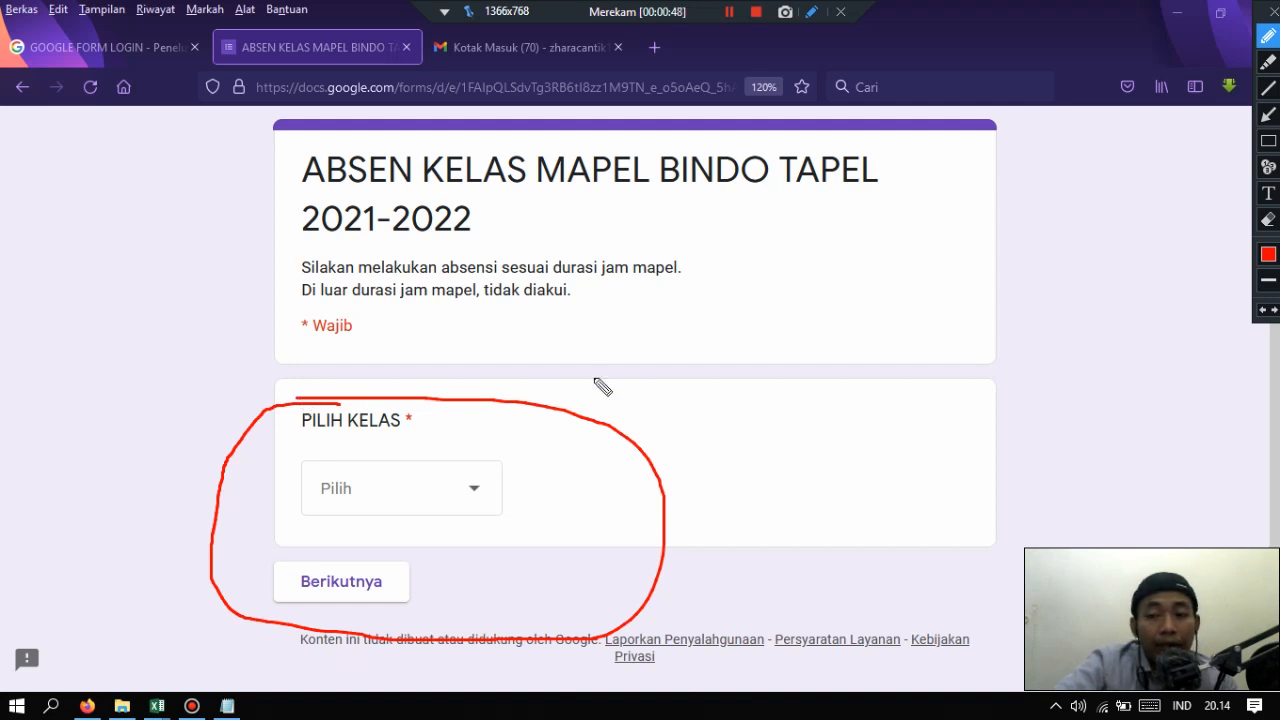
pyautogui.click(1268, 14)
# - Choose class 8H in the sample attendance form and continue to its name section
pyautogui.click(337, 487)
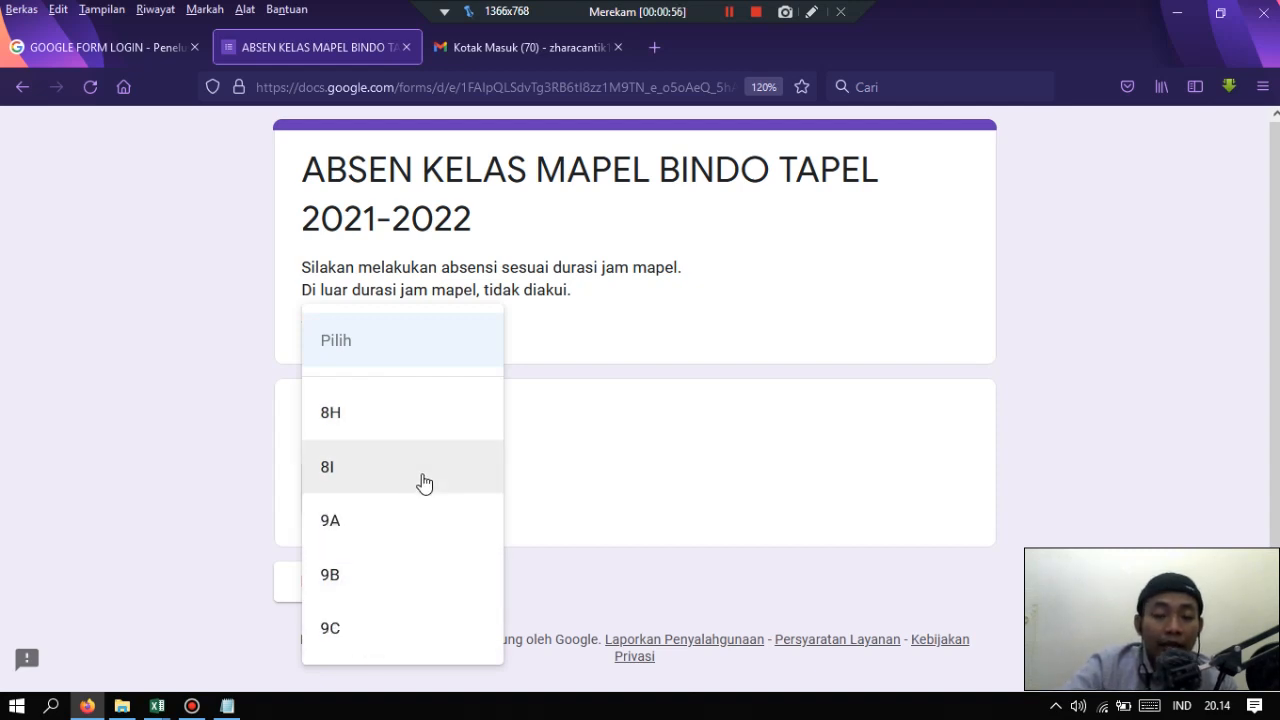
pyautogui.click(370, 430)
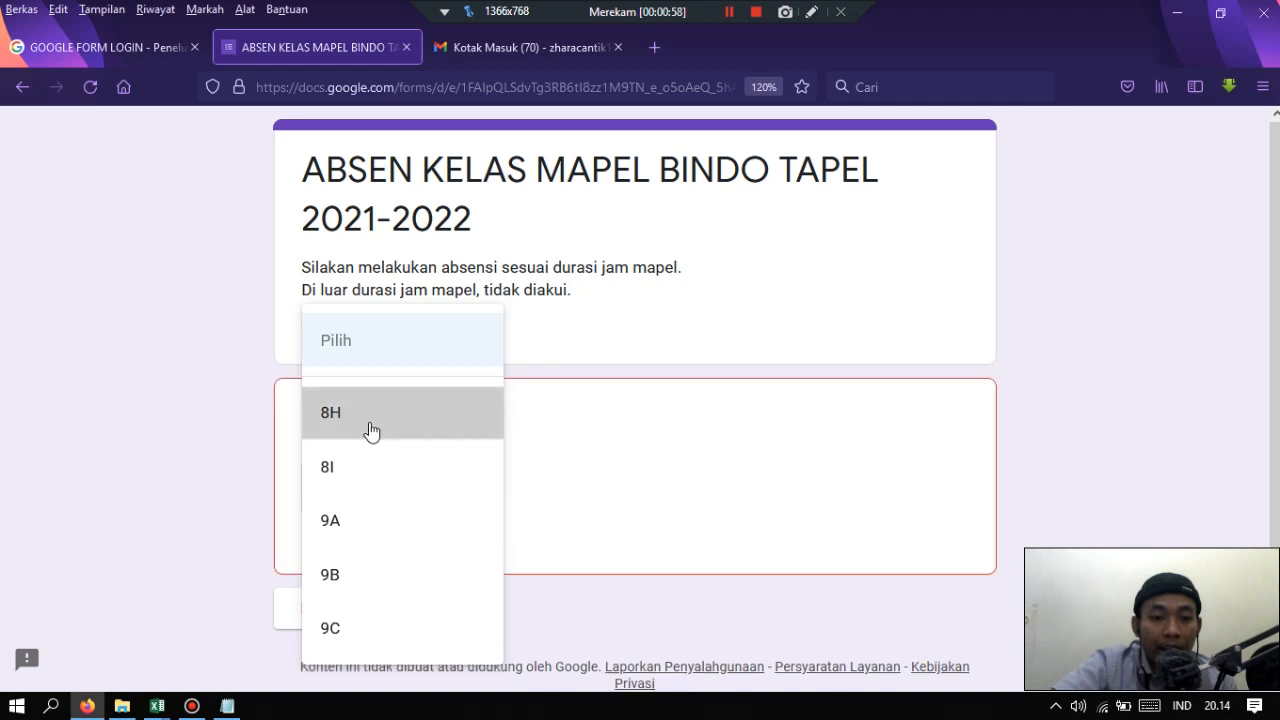
pyautogui.click(354, 601)
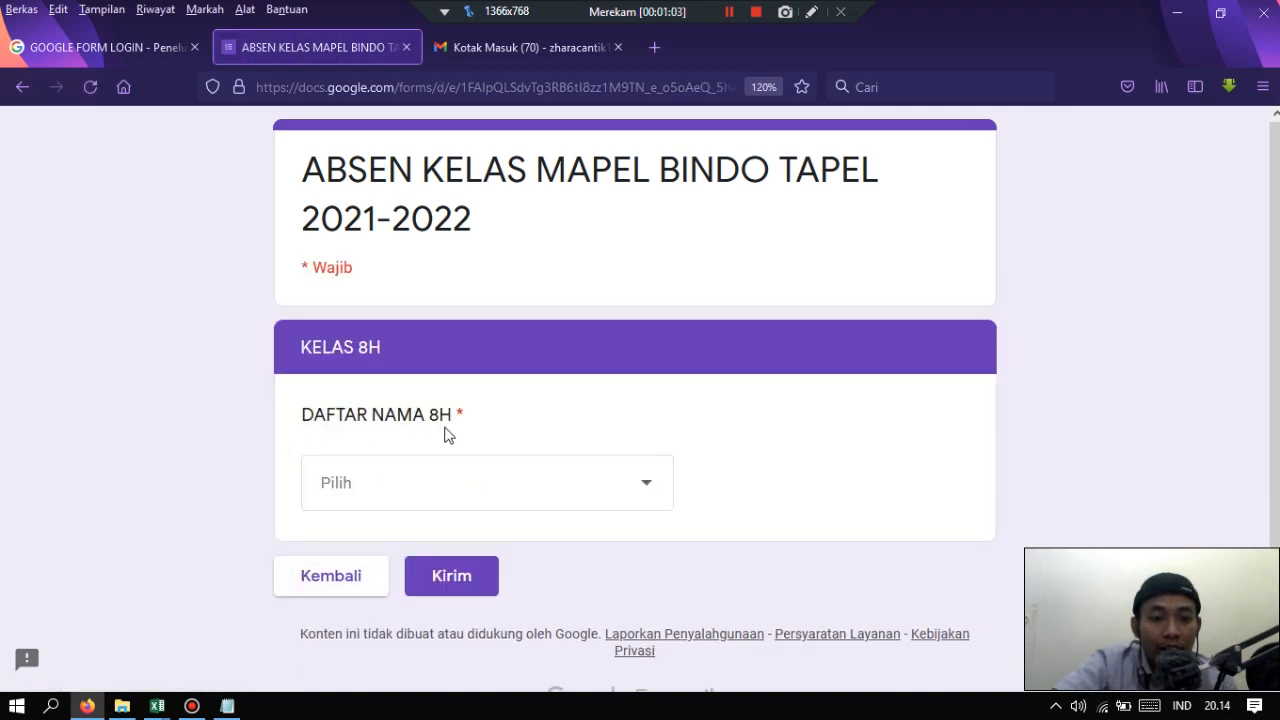
# - Return to the class selection, choose class 9B instead, and continue to its name section
pyautogui.click(333, 577)
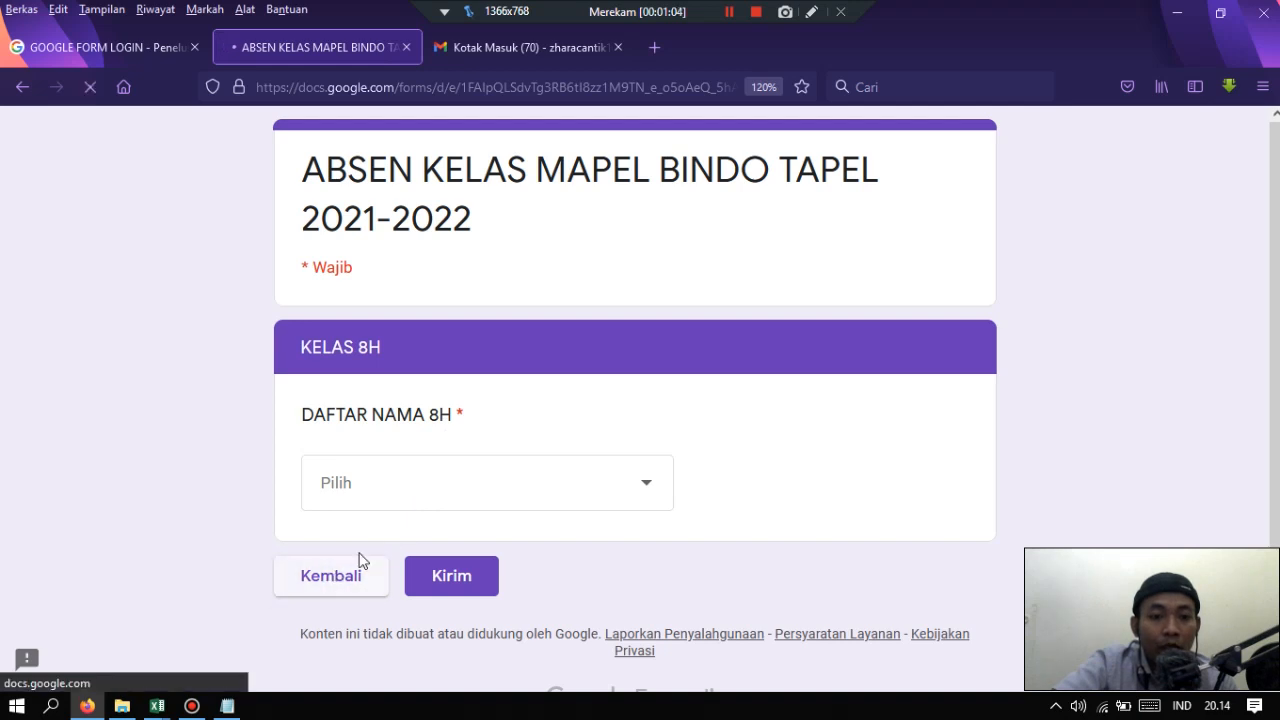
pyautogui.click(394, 500)
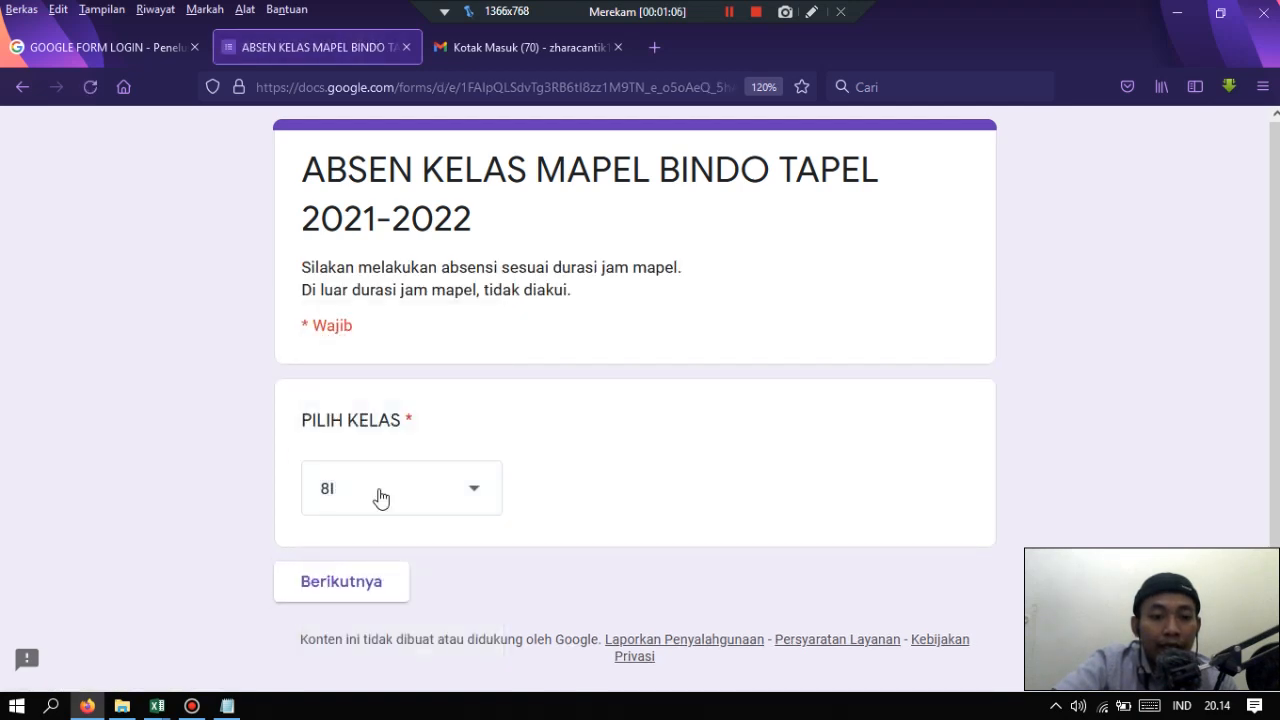
pyautogui.click(377, 497)
pyautogui.click(376, 566)
pyautogui.click(352, 600)
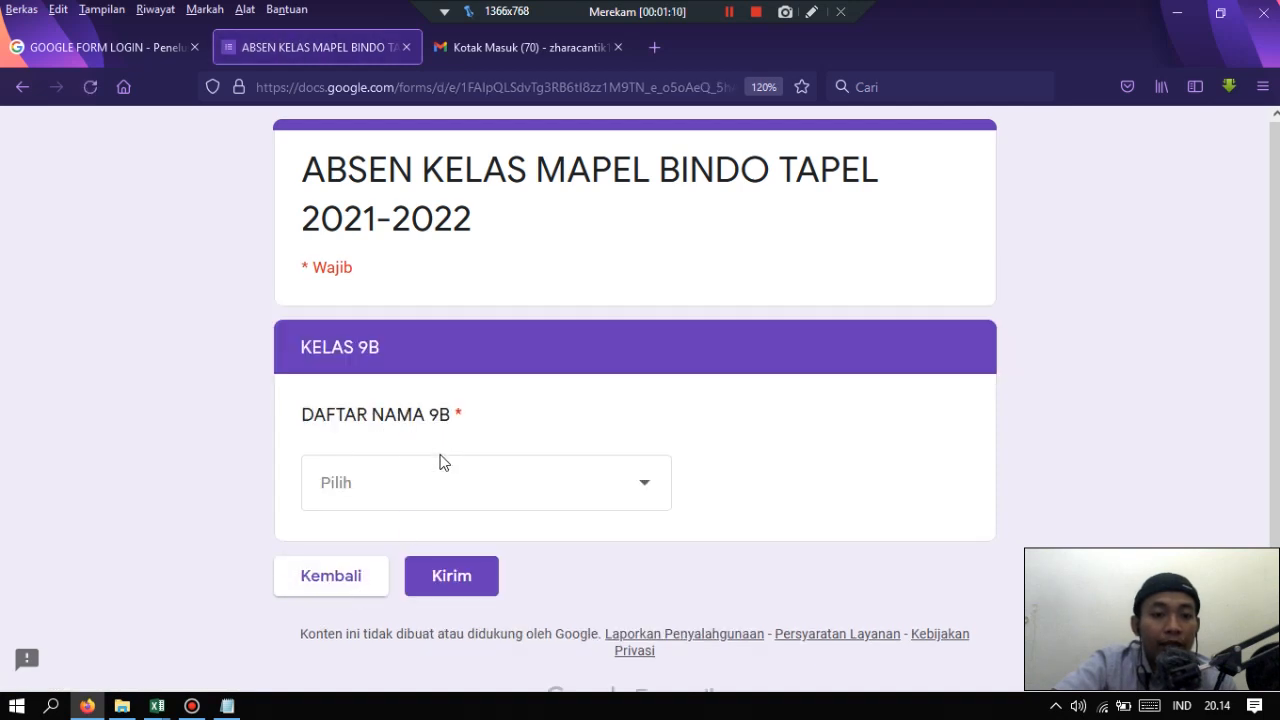
# - Look through the student name list for class 9B without choosing a name
pyautogui.click(423, 490)
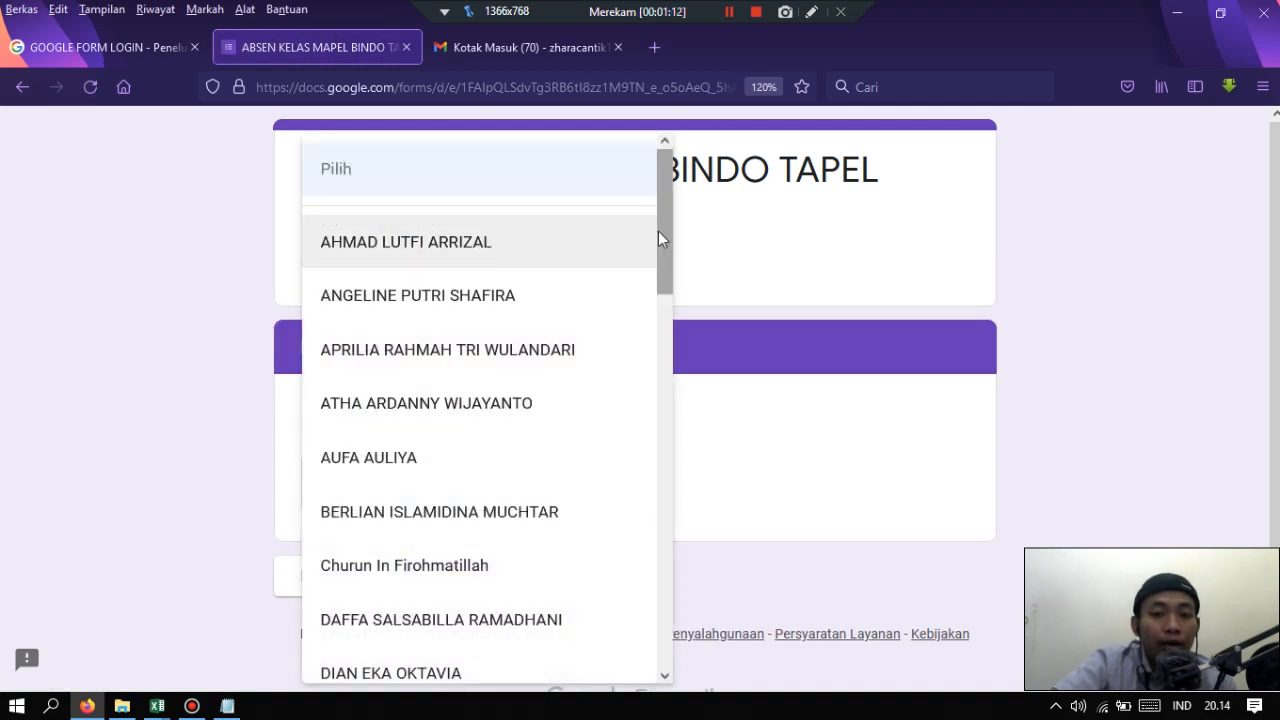
pyautogui.moveTo(672, 253); pyautogui.dragTo(670, 412)
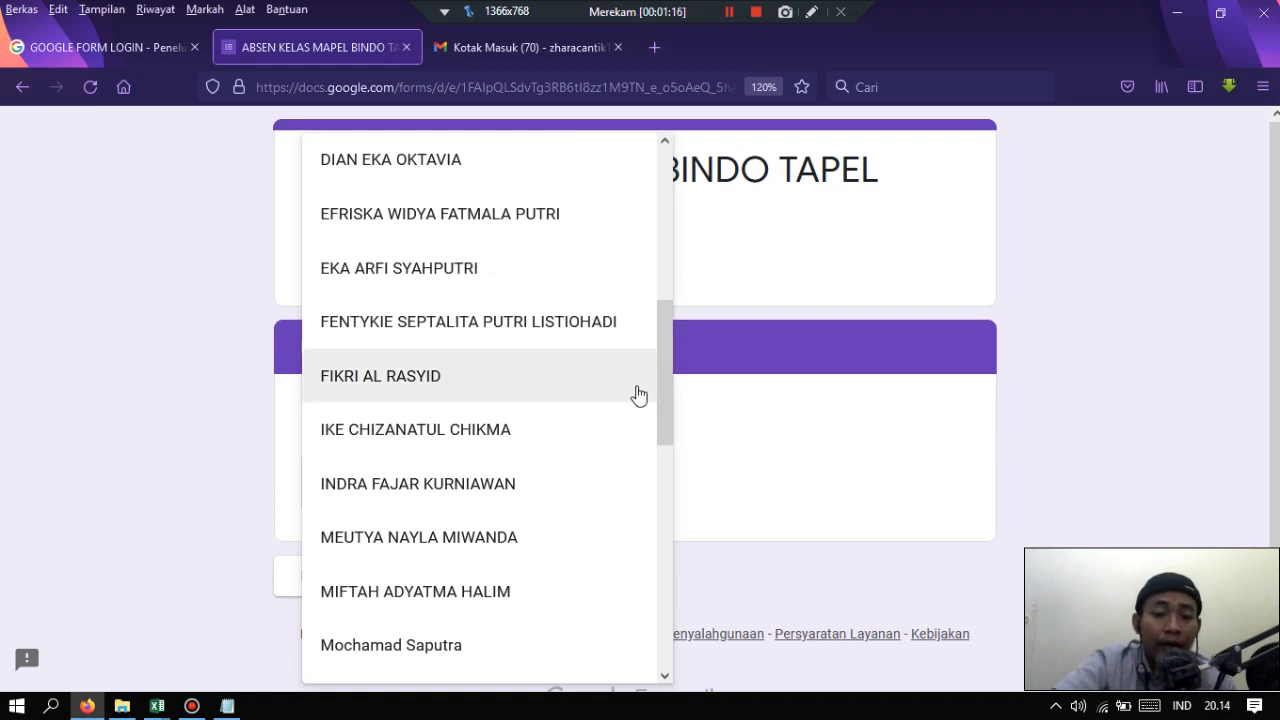
pyautogui.click(732, 421)
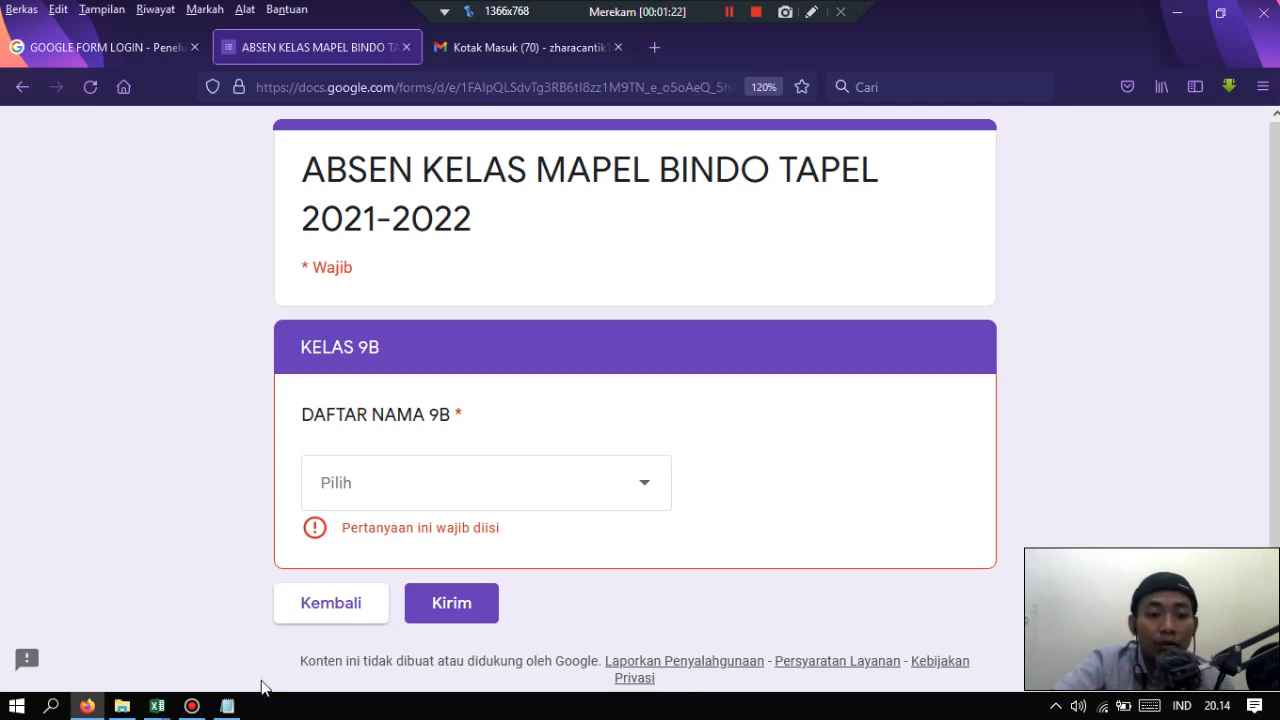
# - Review the class-name spelling variants in Notepad, and return to the sample form's class selection page
pyautogui.click(227, 706)
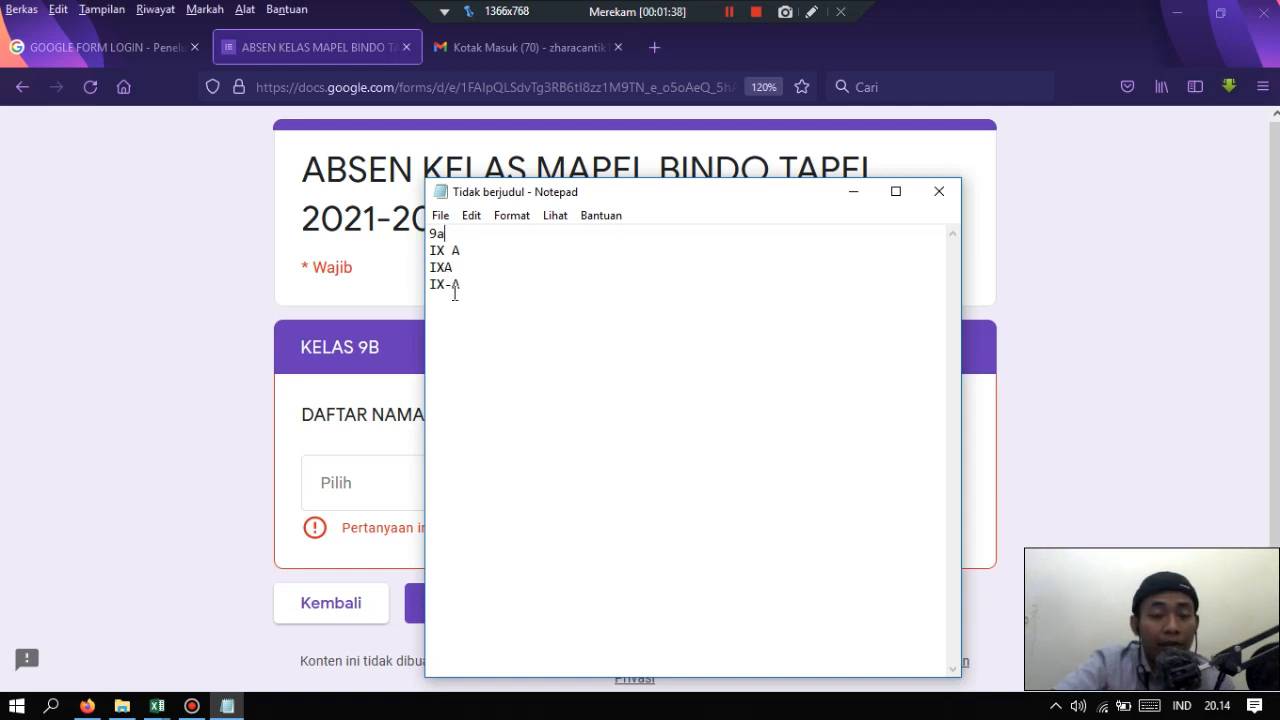
pyautogui.click(855, 195)
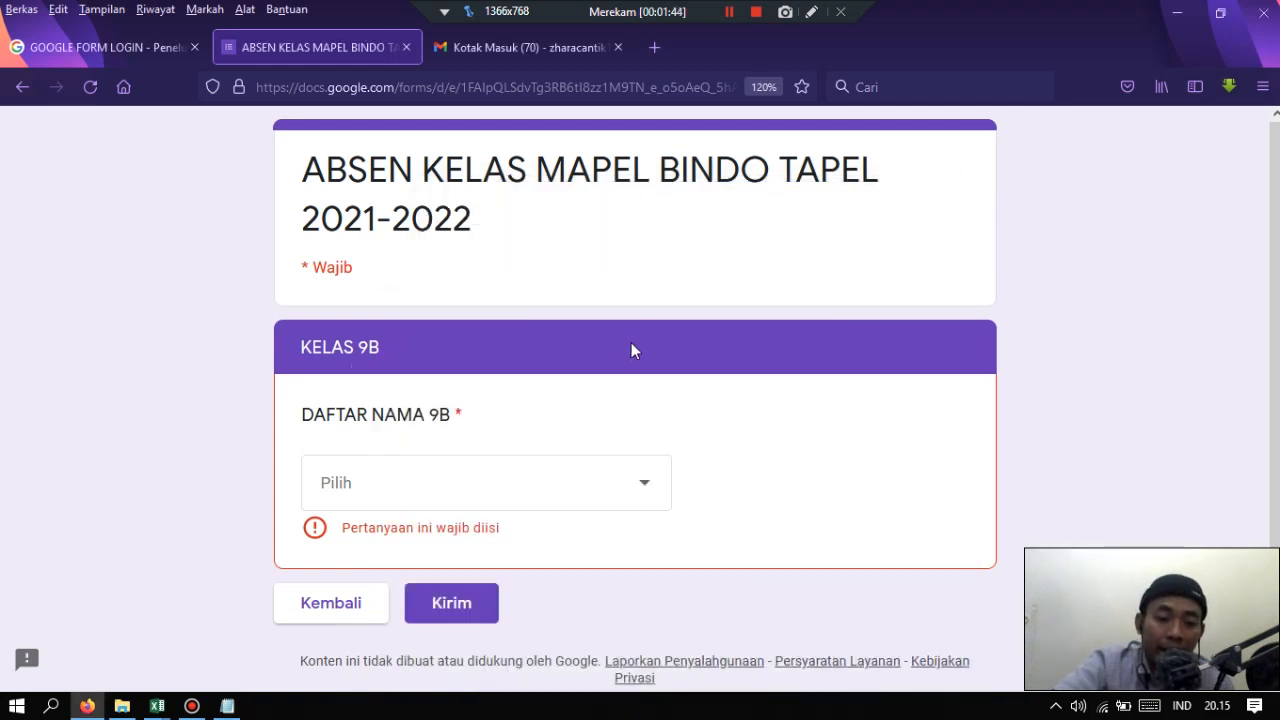
pyautogui.click(480, 490)
pyautogui.click(791, 517)
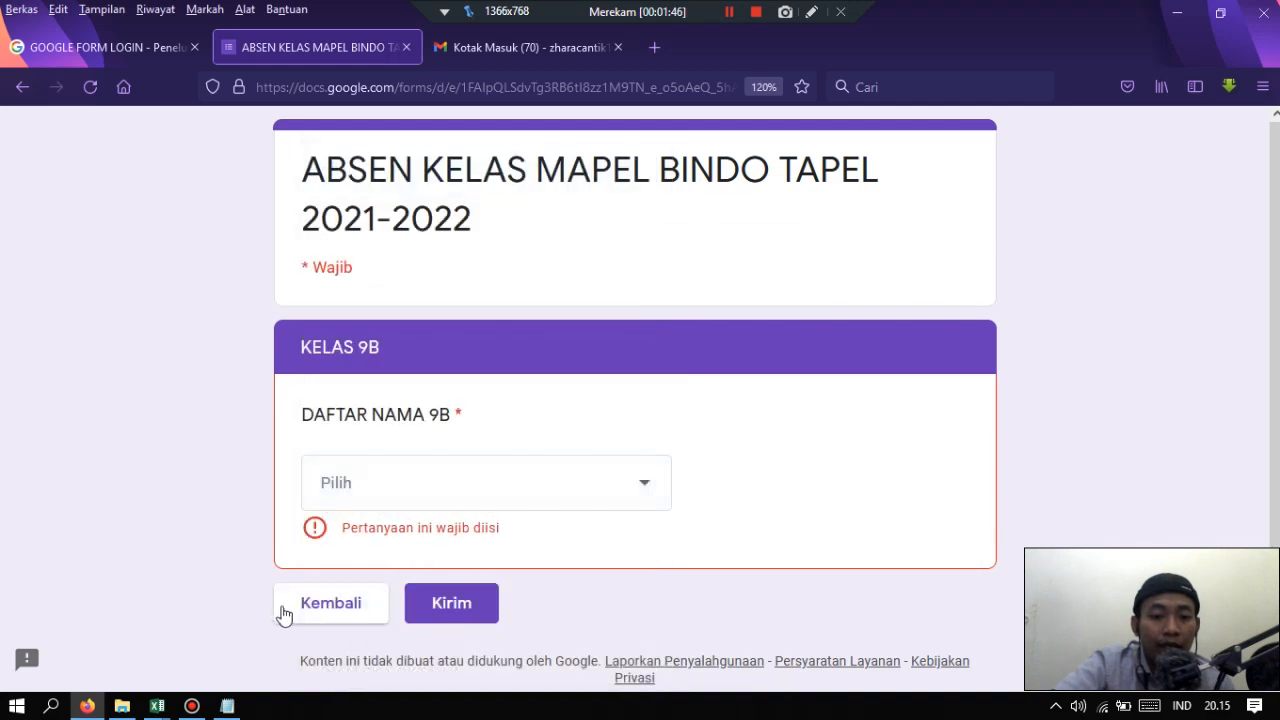
pyautogui.click(282, 608)
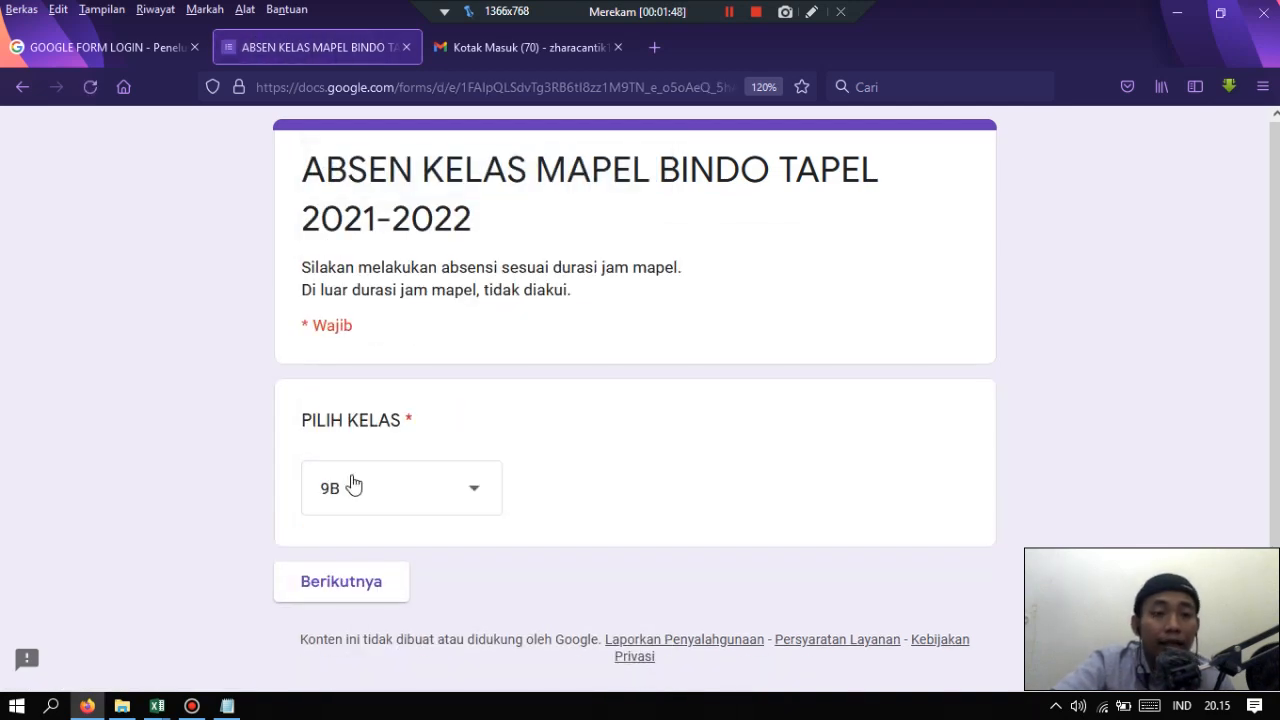
# - Switch to the Google search results for GOOGLE FORM LOGIN
pyautogui.click(133, 52)
pyautogui.moveTo(1275, 240); pyautogui.dragTo(1275, 169)
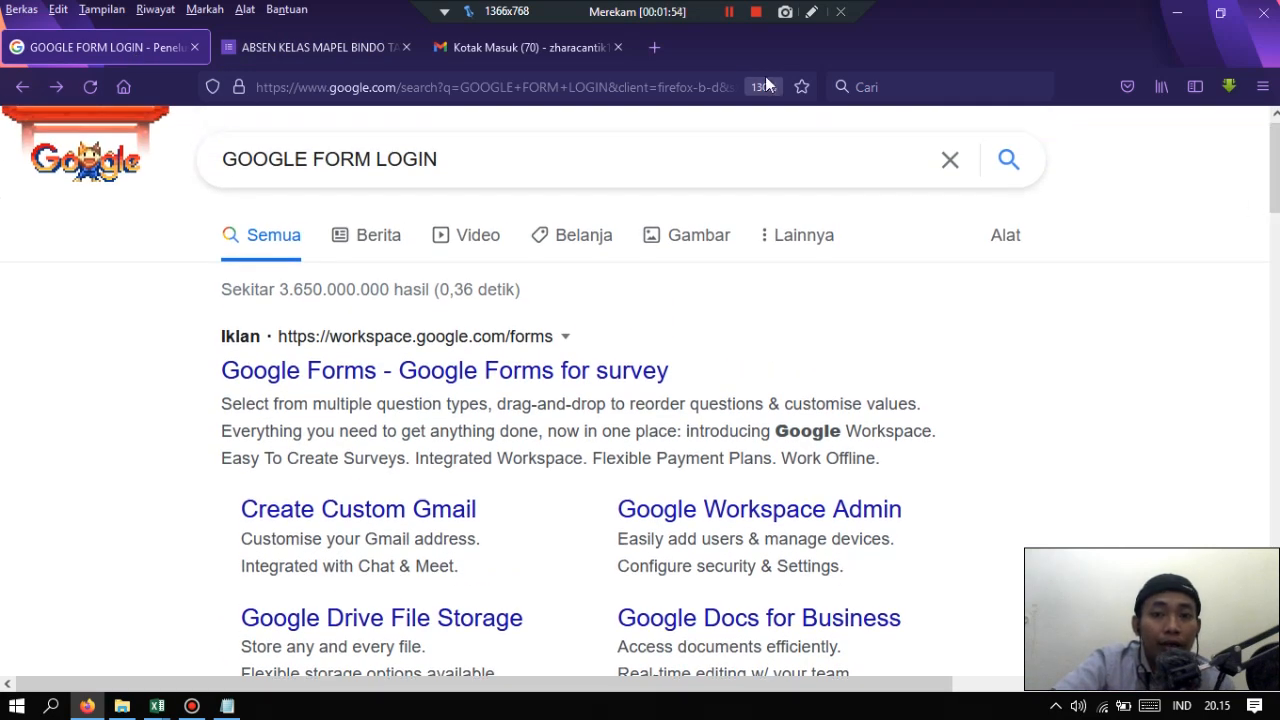
pyautogui.click(811, 11)
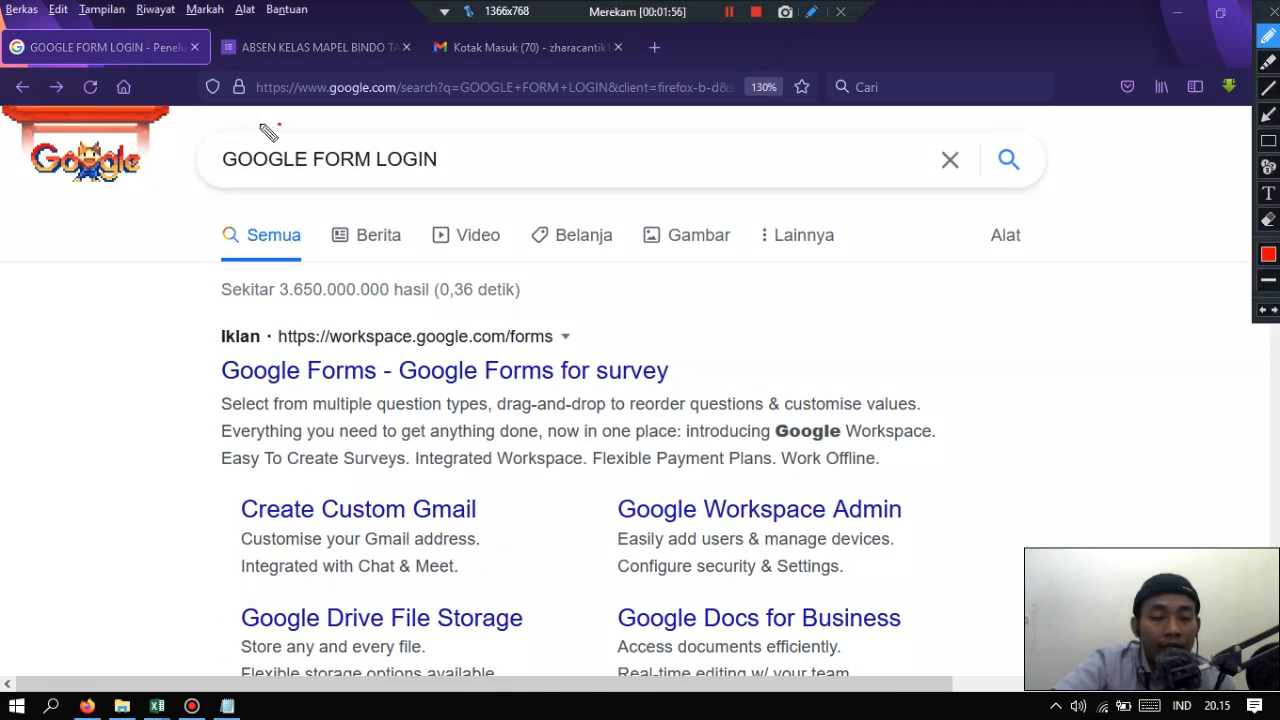
pyautogui.moveTo(281, 125)
pyautogui.mouseDown()
pyautogui.moveTo(268, 199)
pyautogui.moveTo(488, 168)
pyautogui.moveTo(248, 127)
pyautogui.mouseUp()
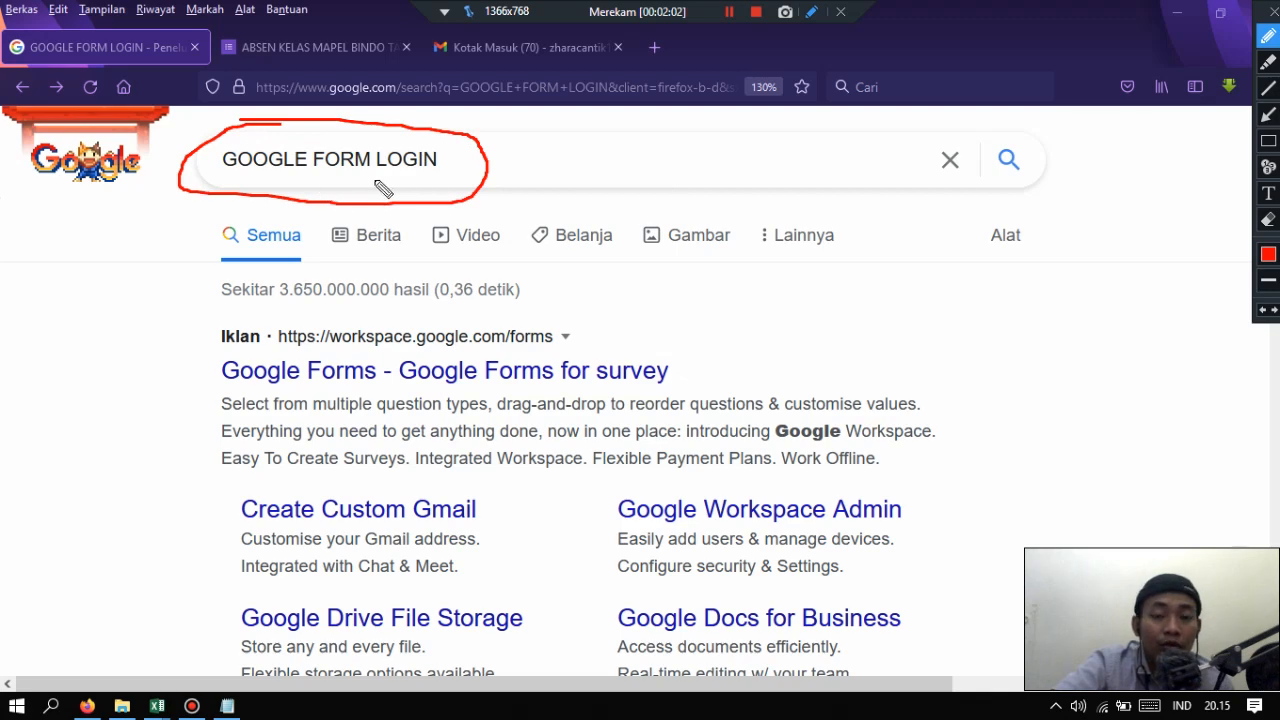
pyautogui.click(1273, 11)
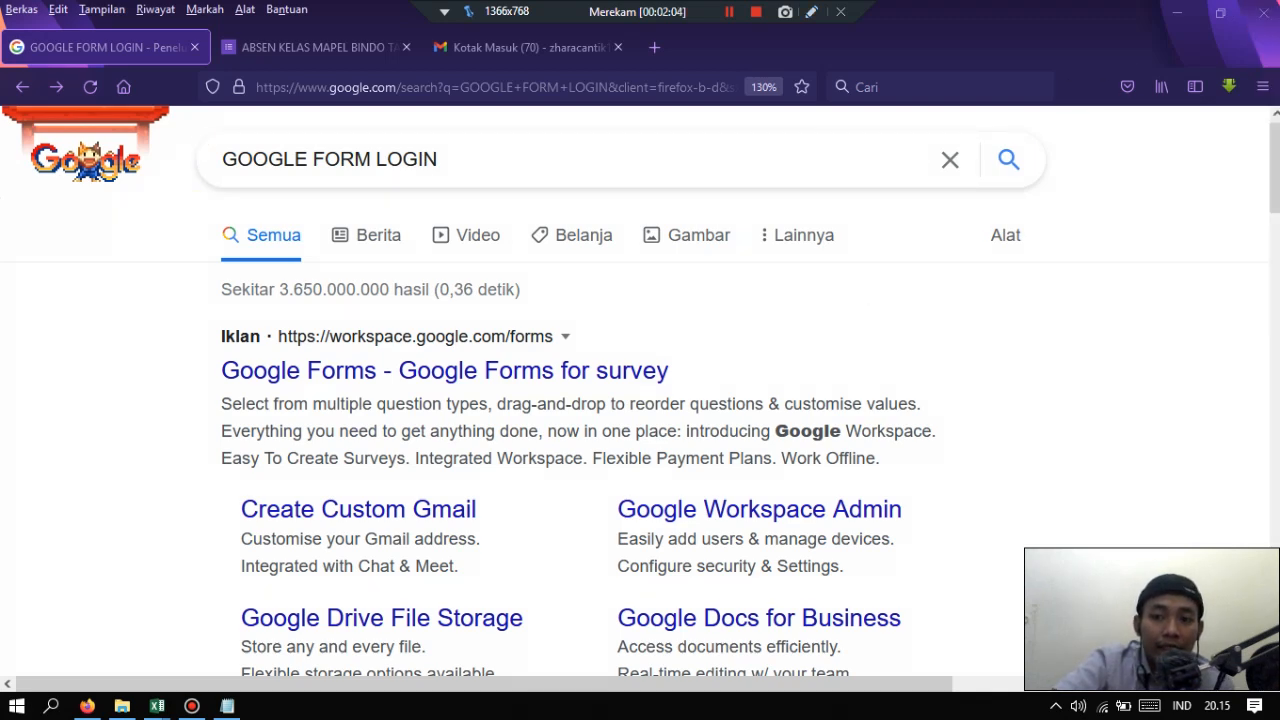
# - Open the "Google Formulir: Login" search result to start a new blank form
pyautogui.scroll(-3, 1009, 277)
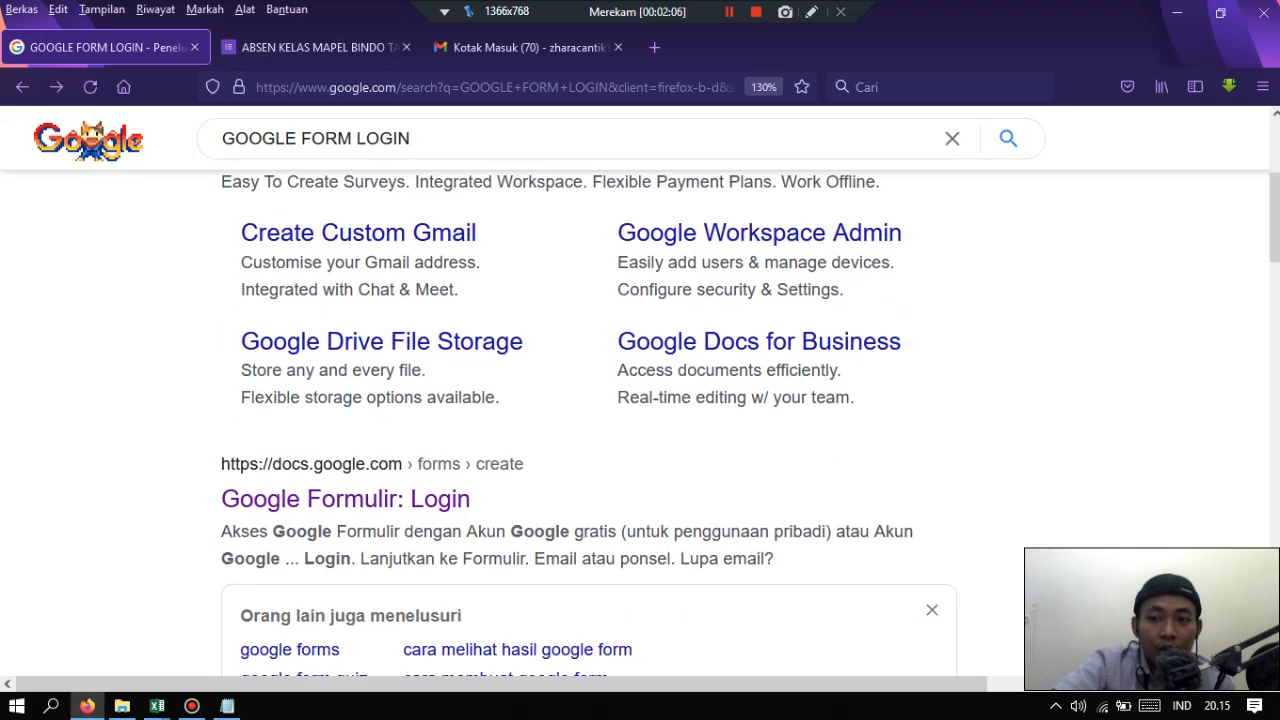
pyautogui.scroll(-2, 750, 420)
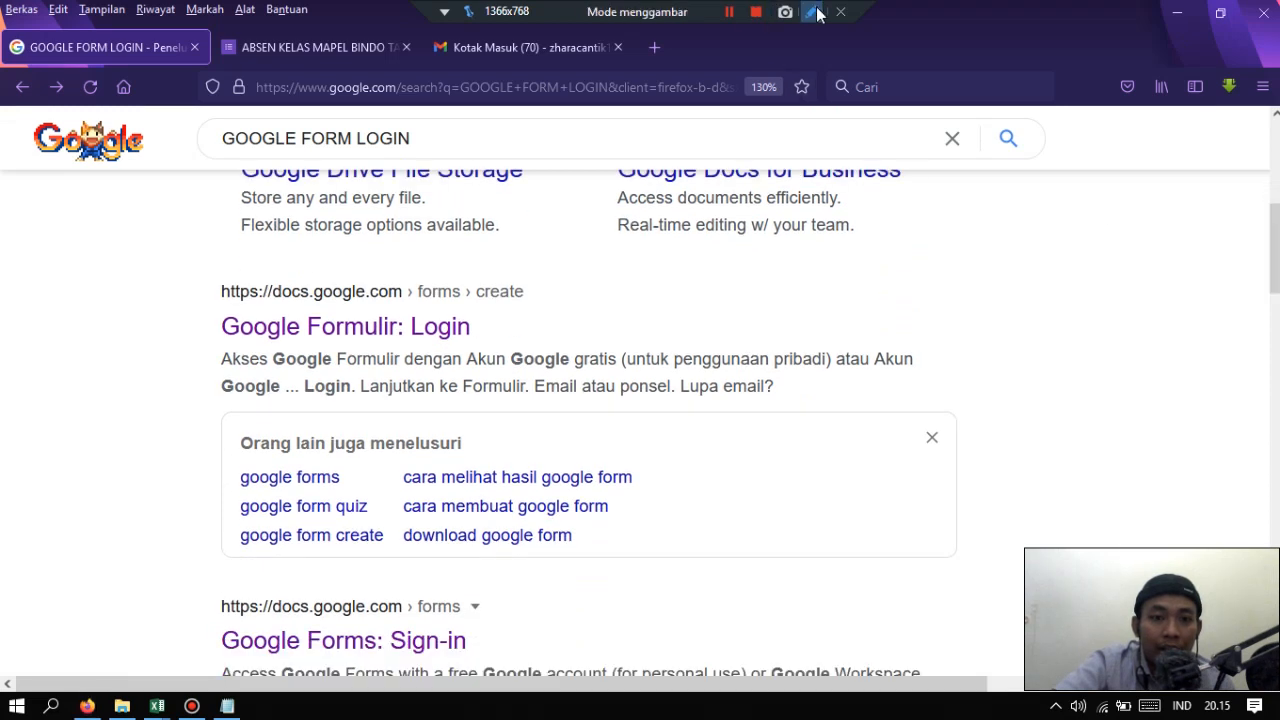
pyautogui.click(817, 12)
pyautogui.moveTo(229, 297)
pyautogui.mouseDown()
pyautogui.moveTo(330, 386)
pyautogui.moveTo(337, 292)
pyautogui.moveTo(206, 292)
pyautogui.mouseUp()
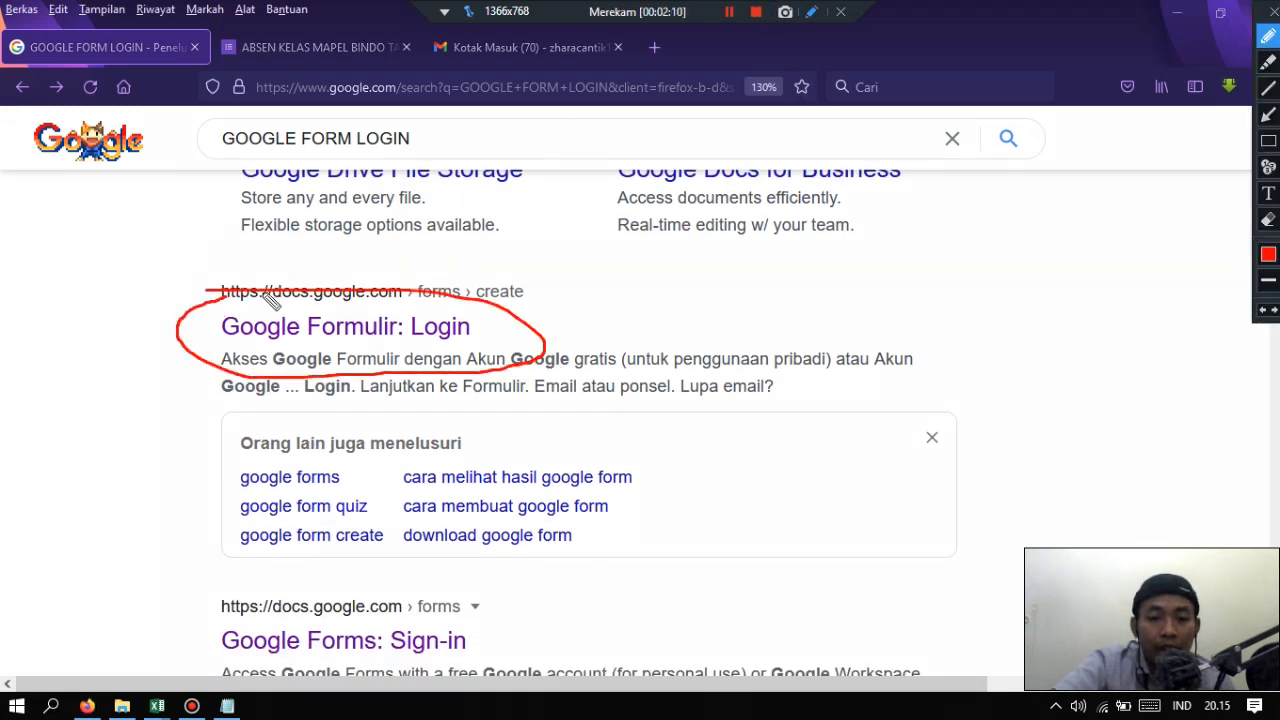
pyautogui.click(1274, 12)
pyautogui.click(384, 328)
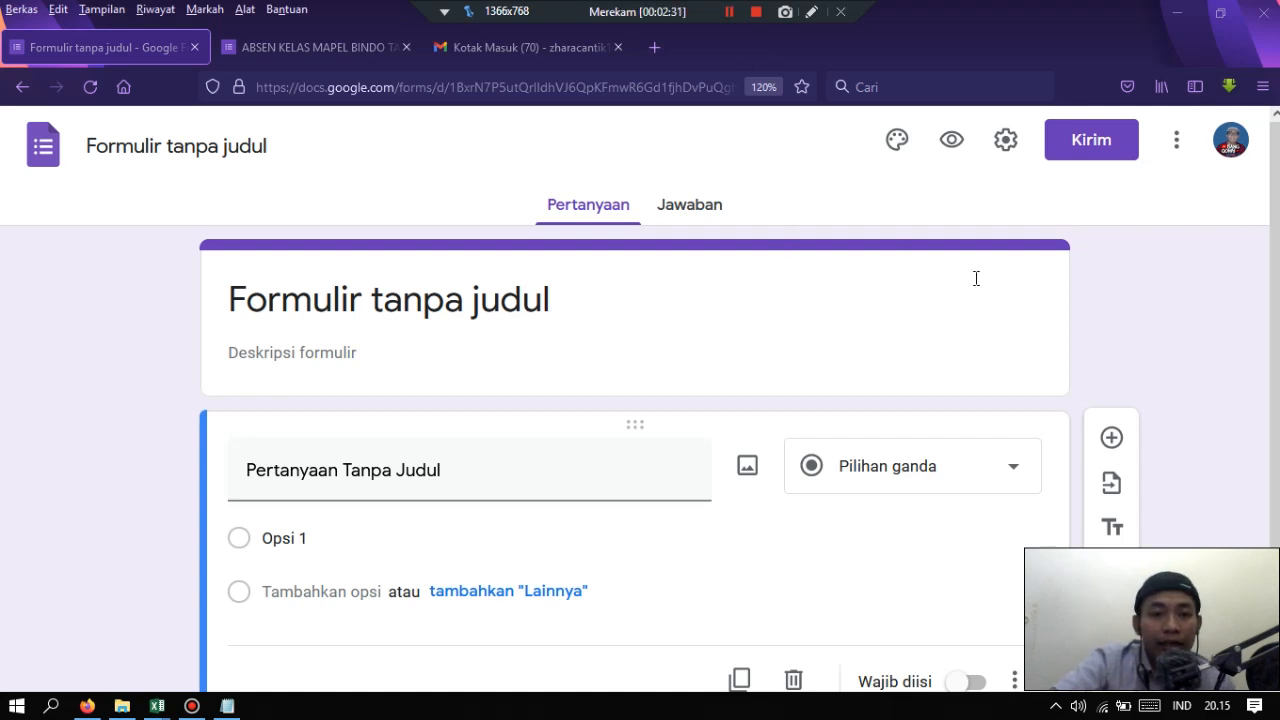
# - Set both the form's title and its file name to ABSENSI KELAS MAPEL BINDO
pyautogui.click(426, 305)
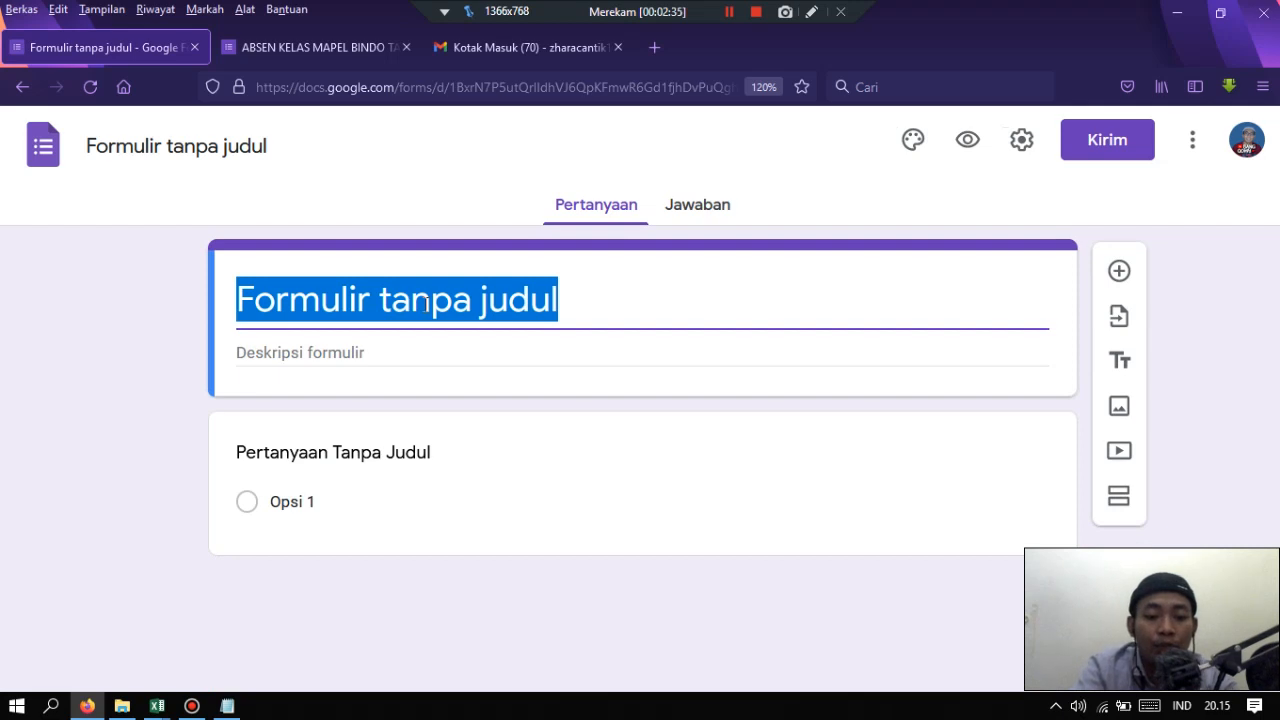
pyautogui.write('ABS')
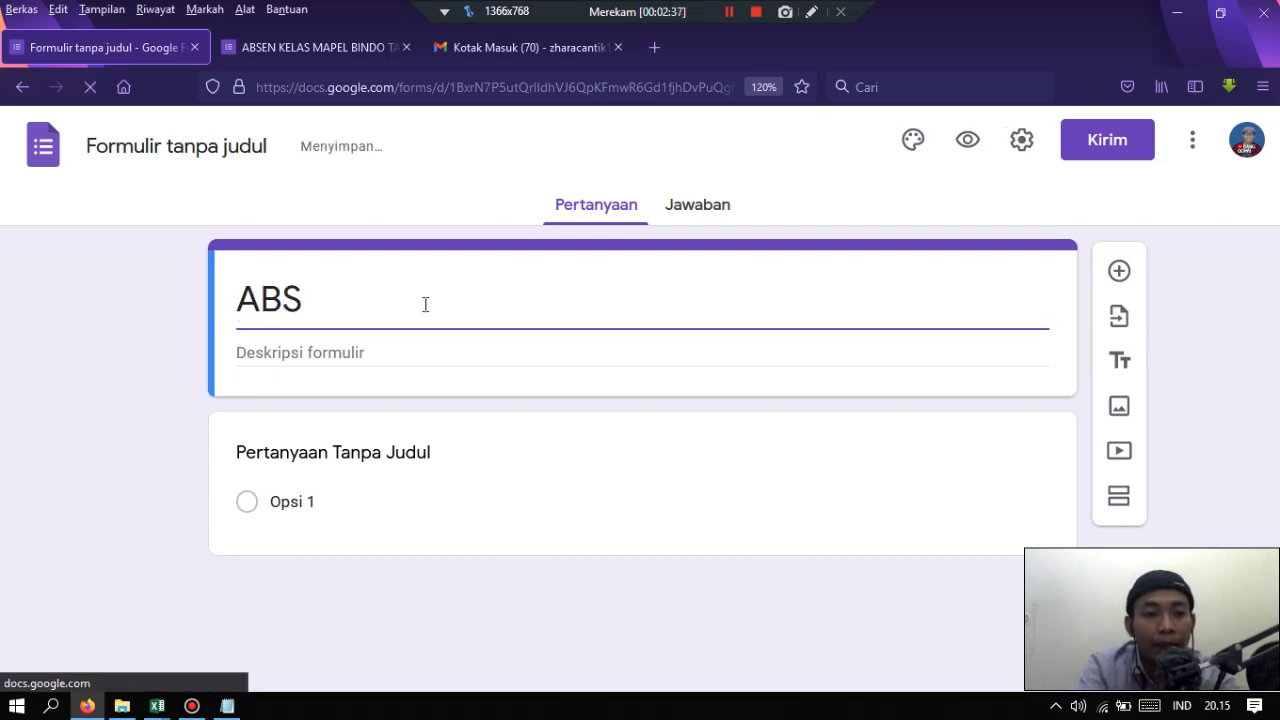
pyautogui.write('EN')
pyautogui.press('BackSpace')
pyautogui.write('ENSI K')
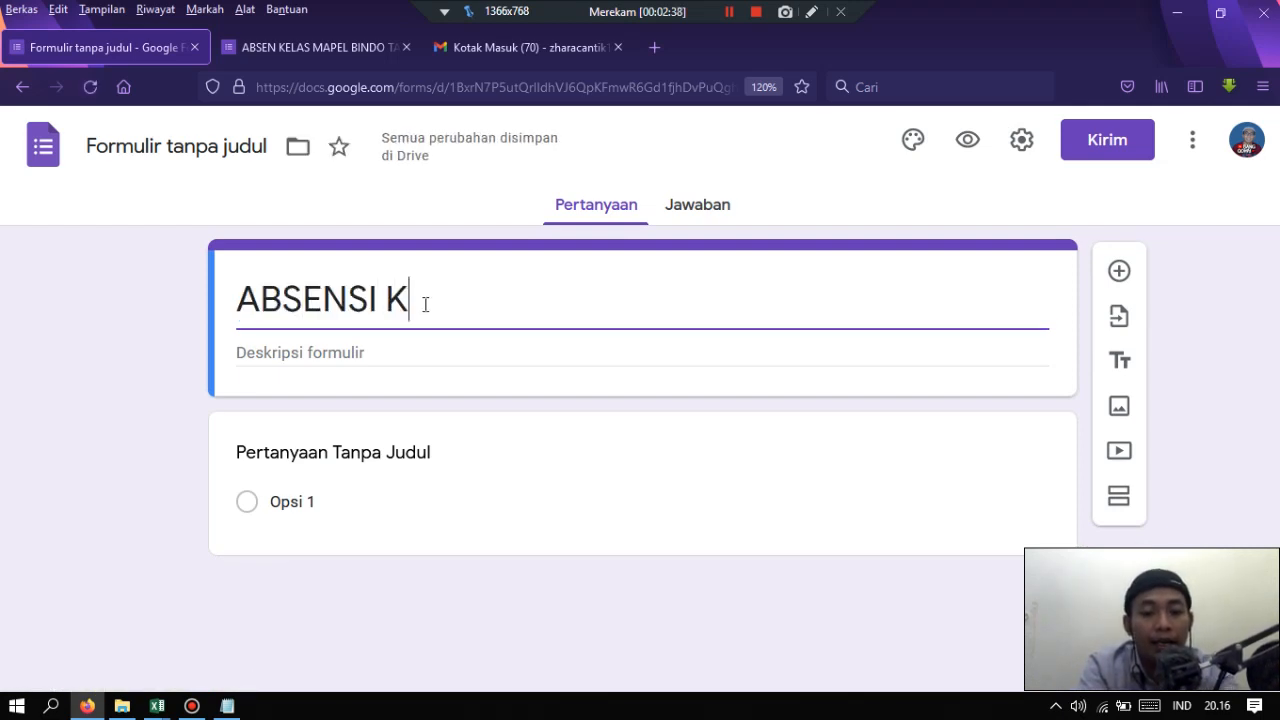
pyautogui.write('ELAS MAPEL ')
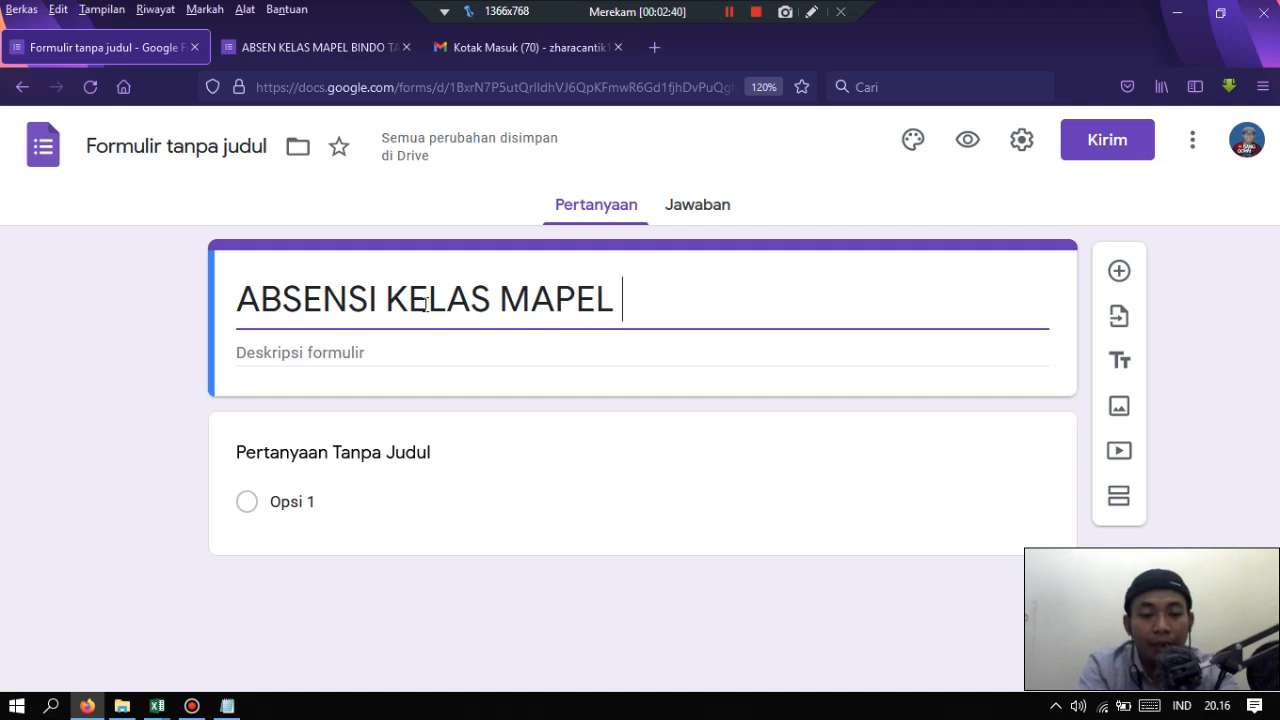
pyautogui.write('BINDO')
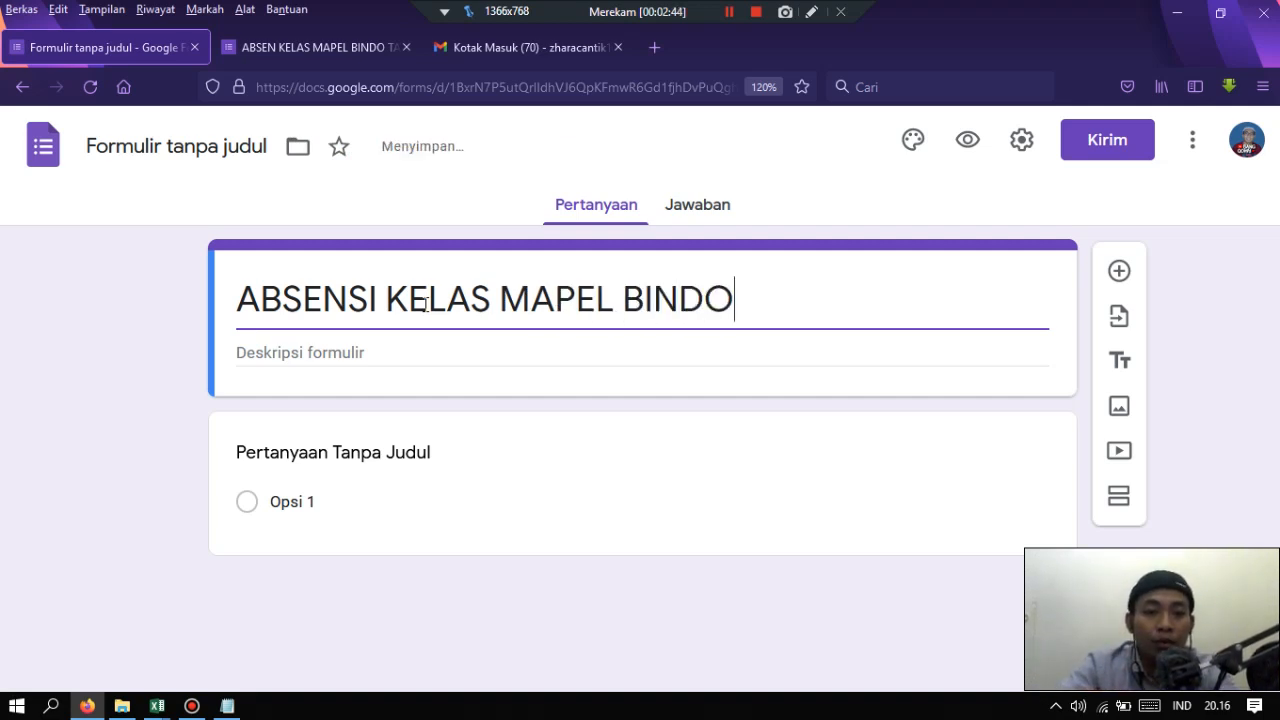
pyautogui.click(196, 155)
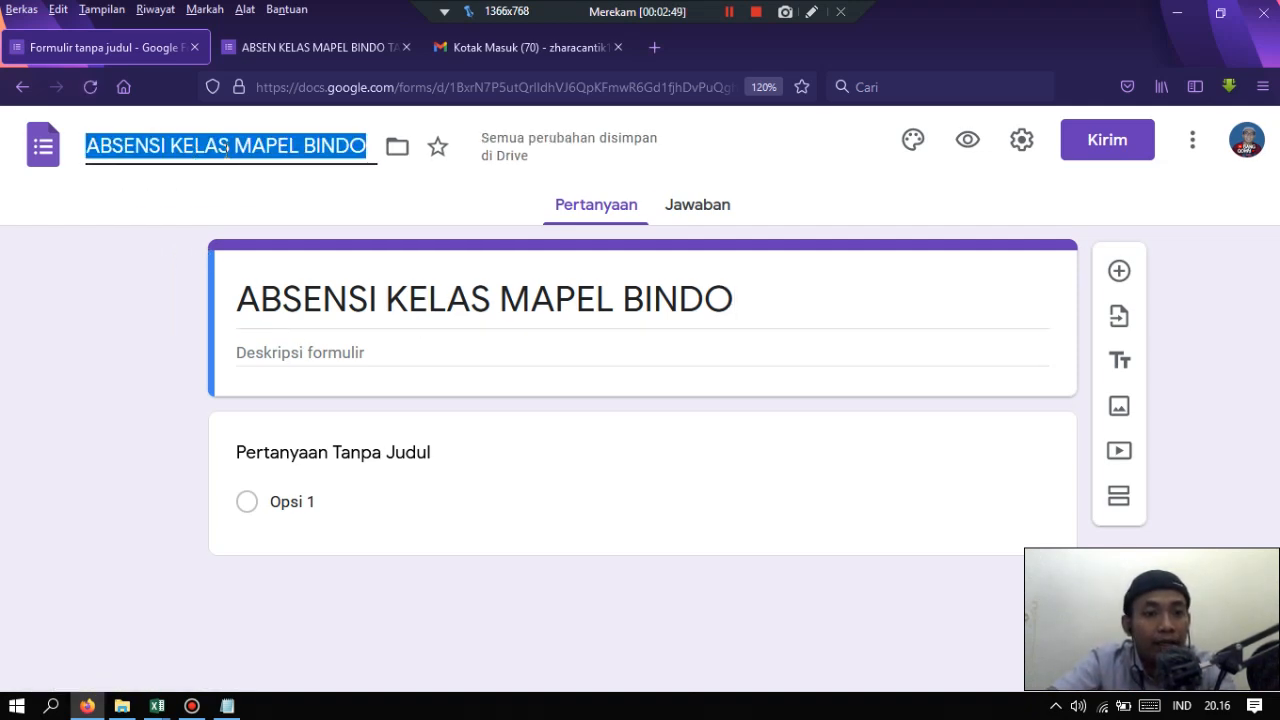
pyautogui.click(141, 346)
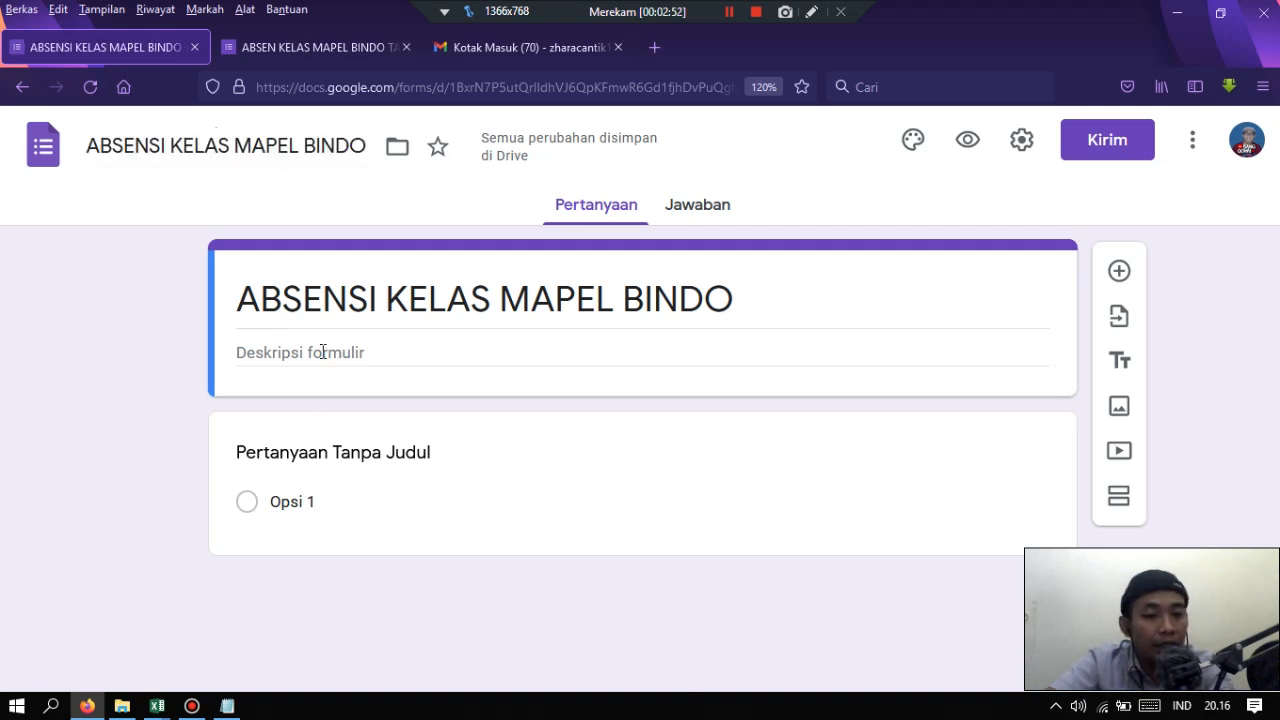
pyautogui.click(322, 352)
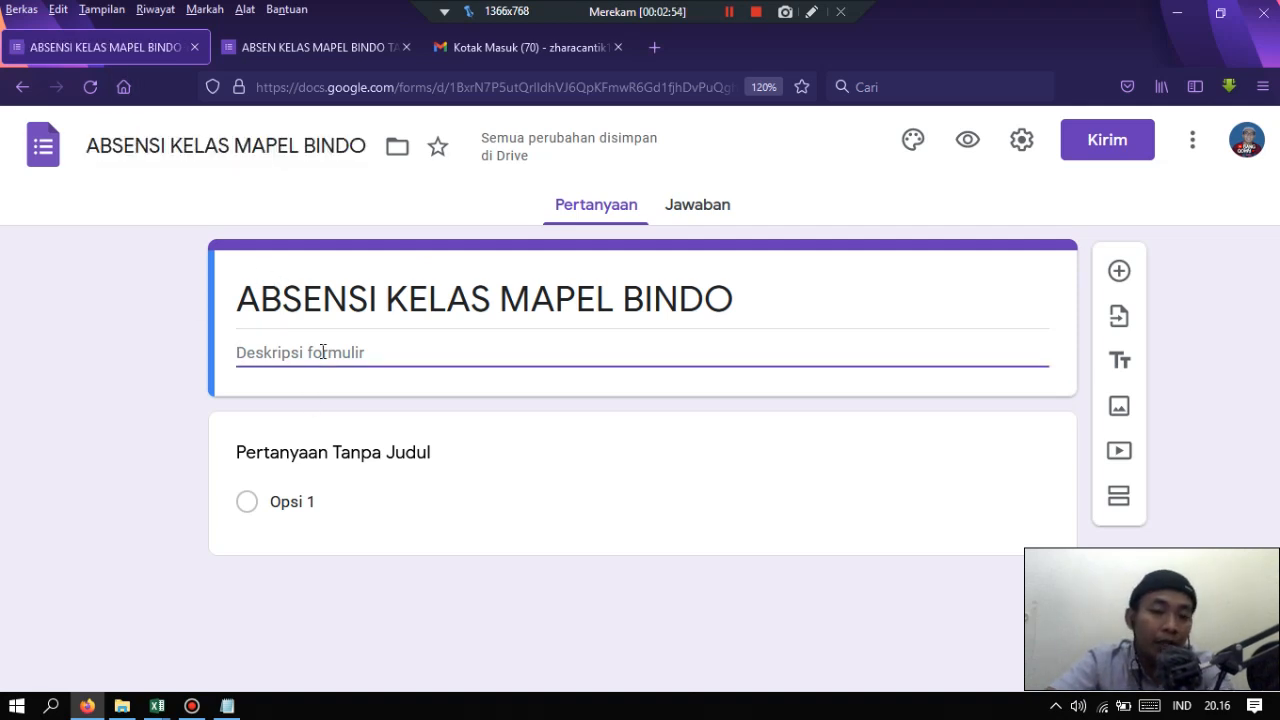
pyautogui.click(147, 460)
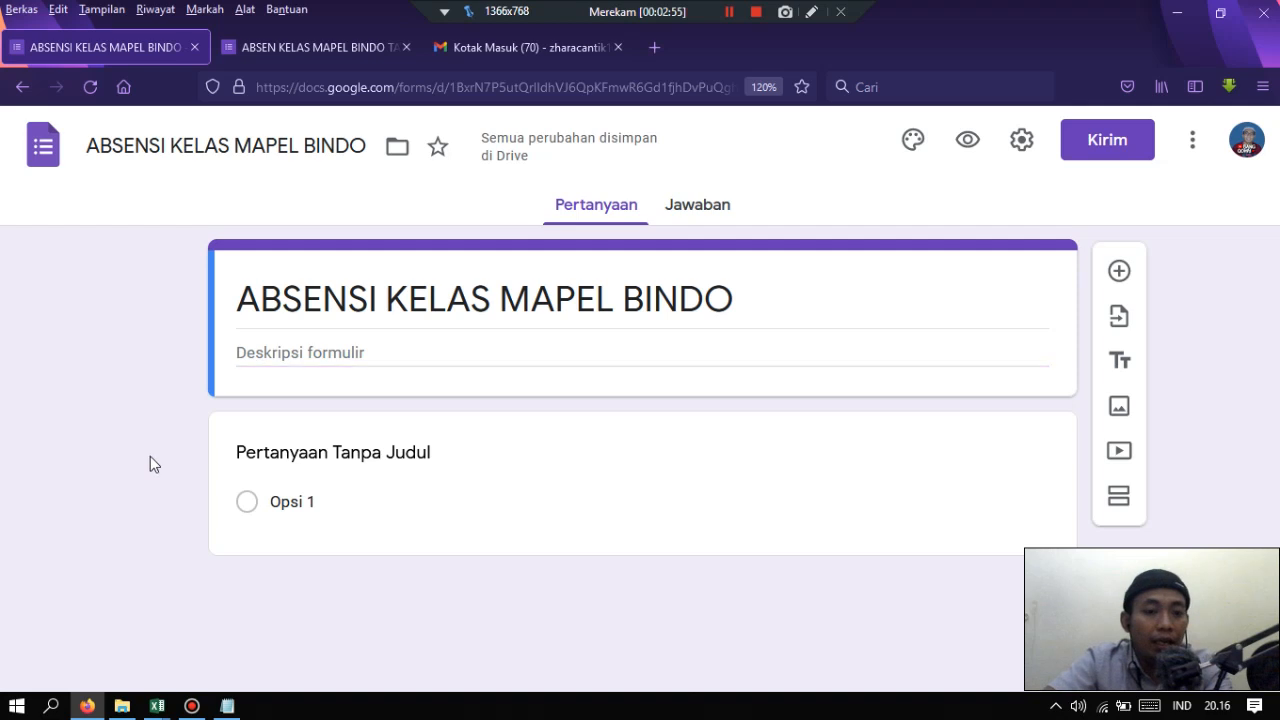
# - Title the first question KELAS and open its question type choices
pyautogui.click(300, 453)
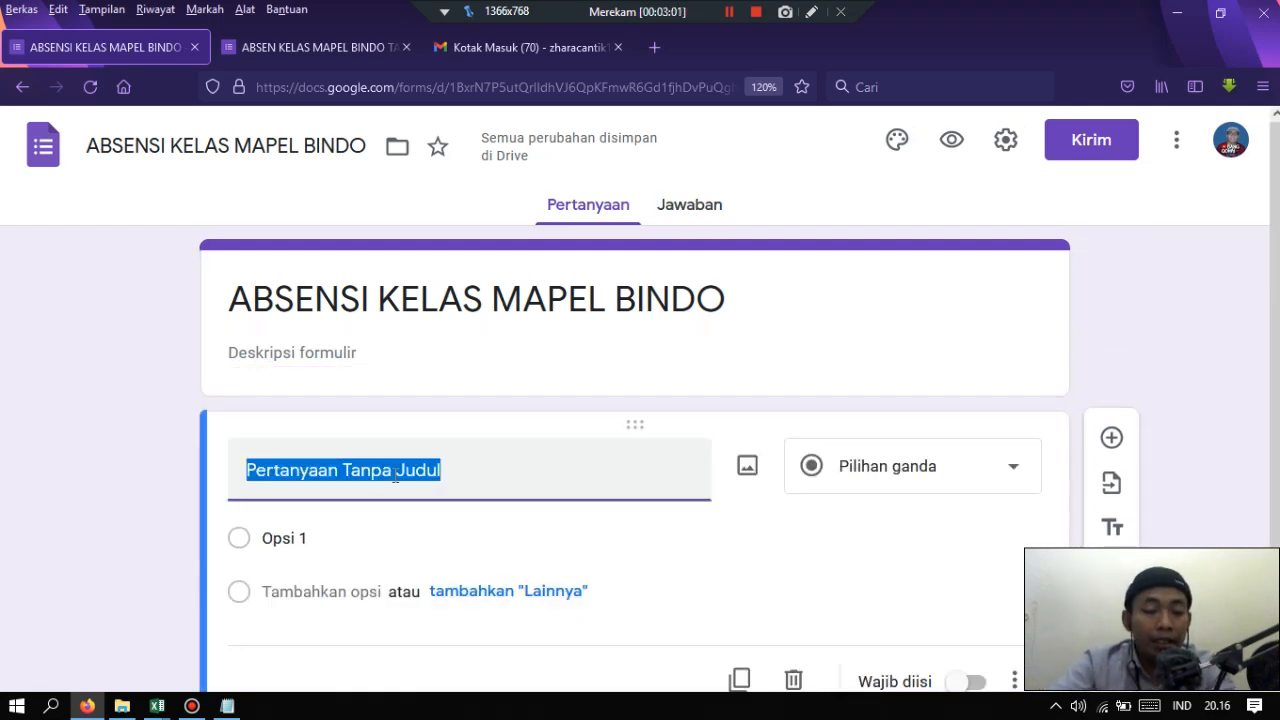
pyautogui.write('KELAS')
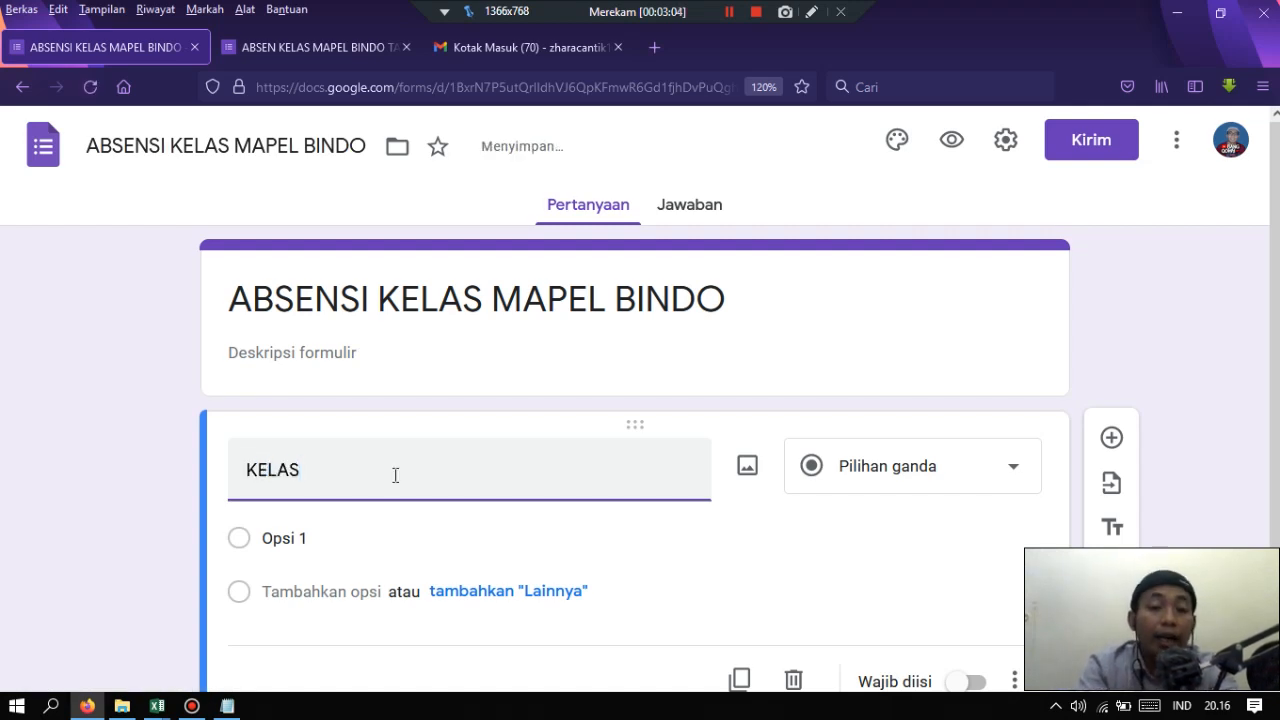
pyautogui.click(950, 493)
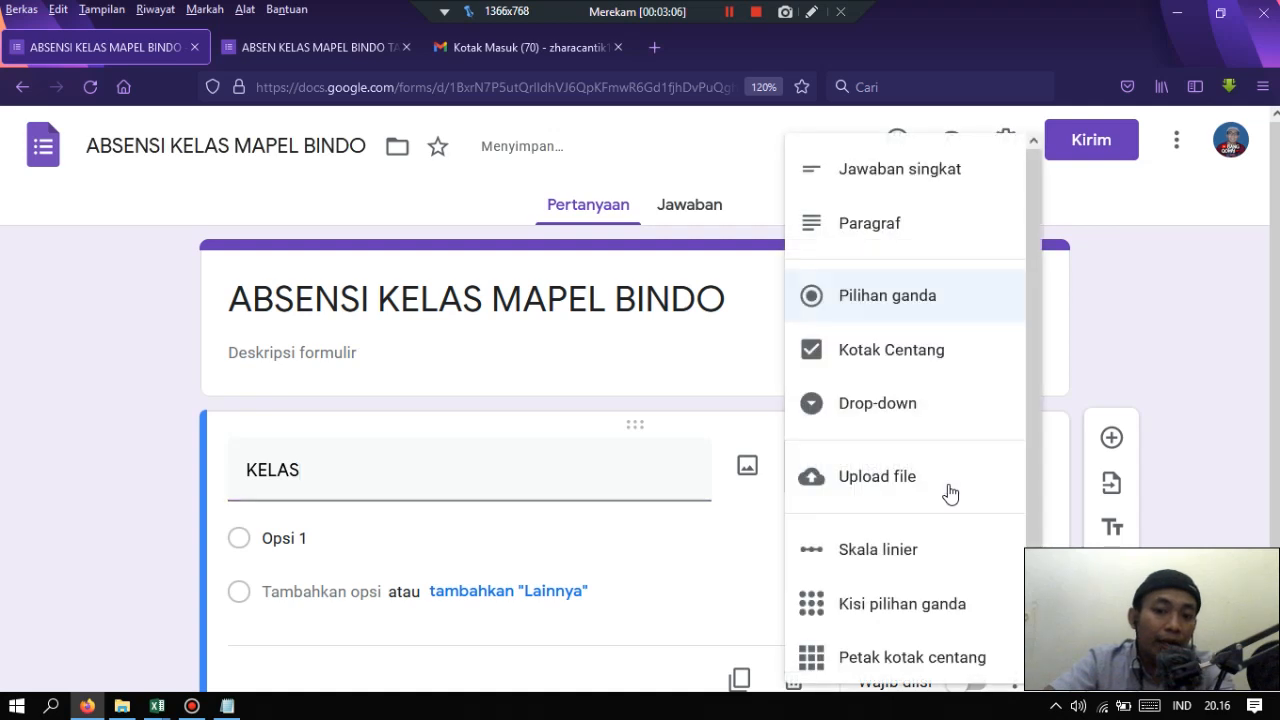
# - Check the answer format of the sample form's PILIH KELAS question, and return to the new form
pyautogui.click(309, 52)
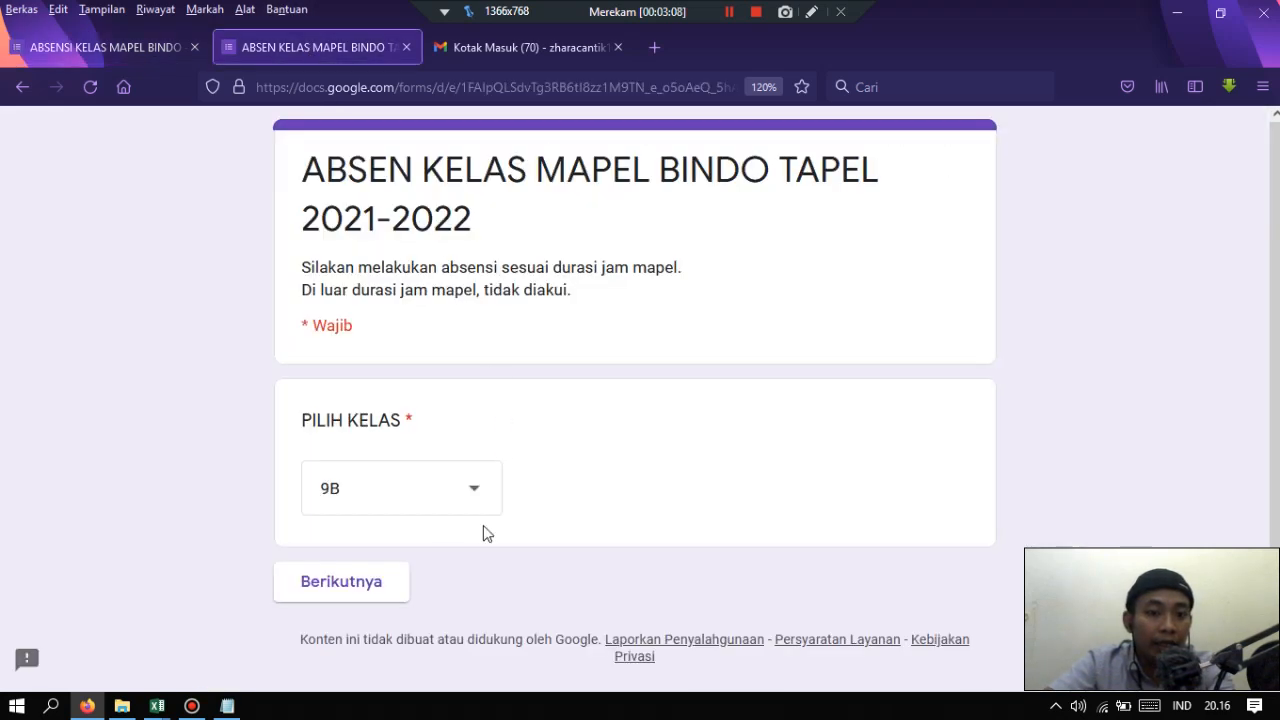
pyautogui.click(409, 494)
pyautogui.click(195, 541)
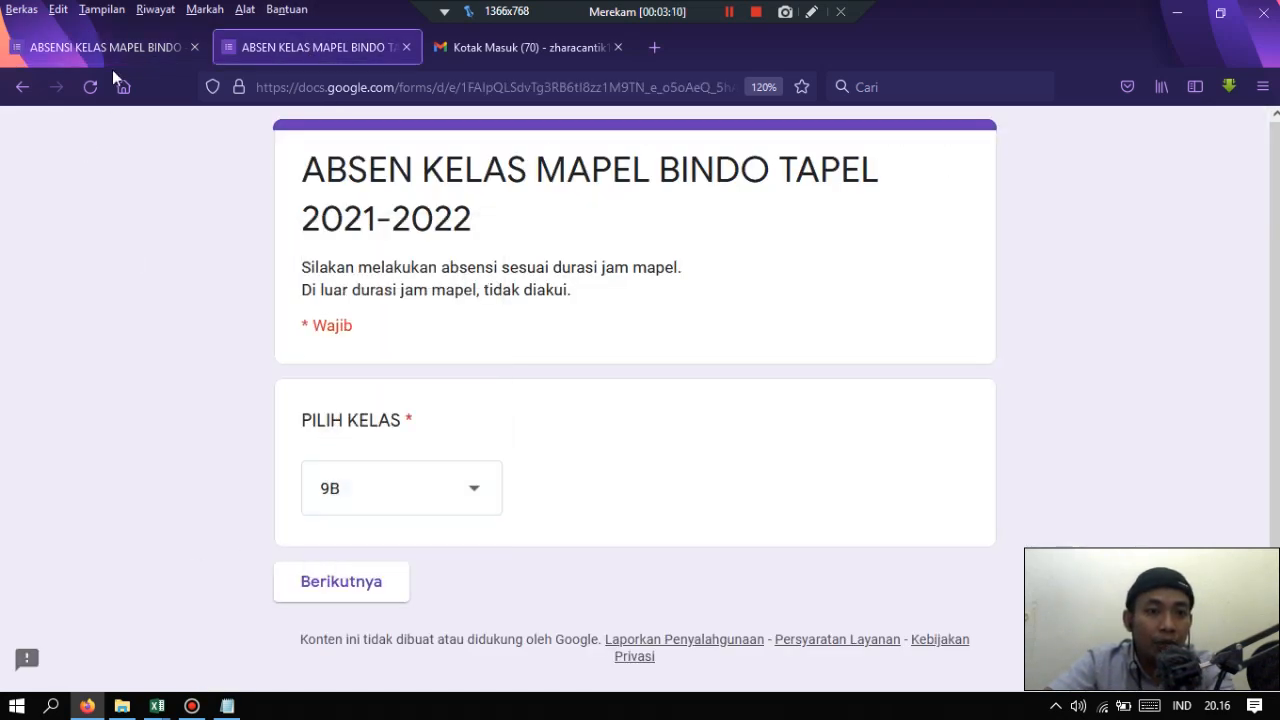
pyautogui.click(105, 47)
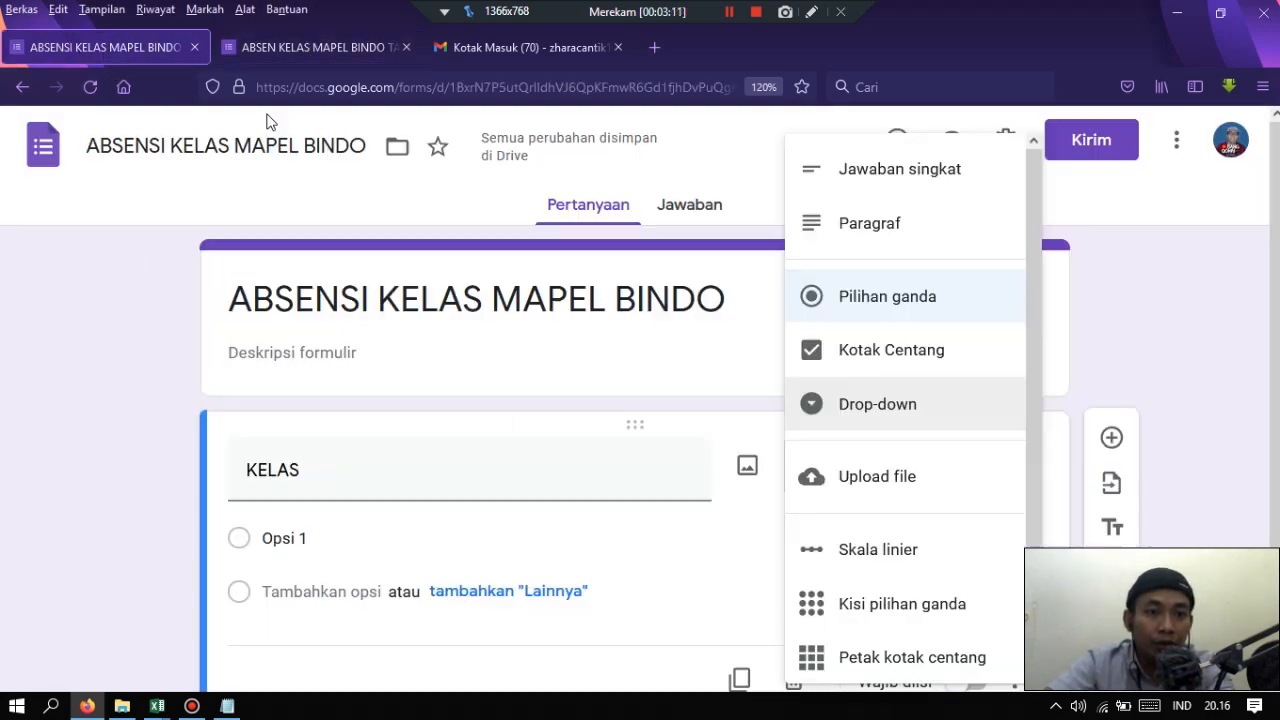
# - Change the KELAS question's type to Drop-down
pyautogui.click(899, 190)
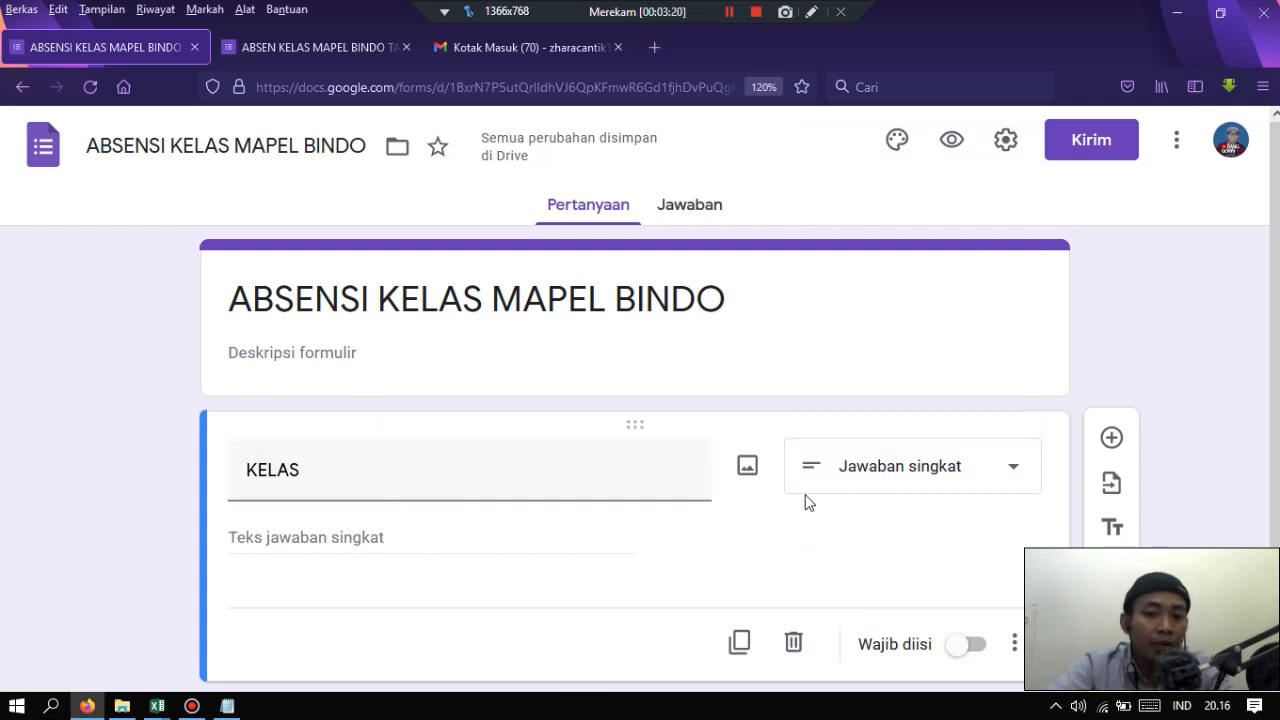
pyautogui.click(883, 480)
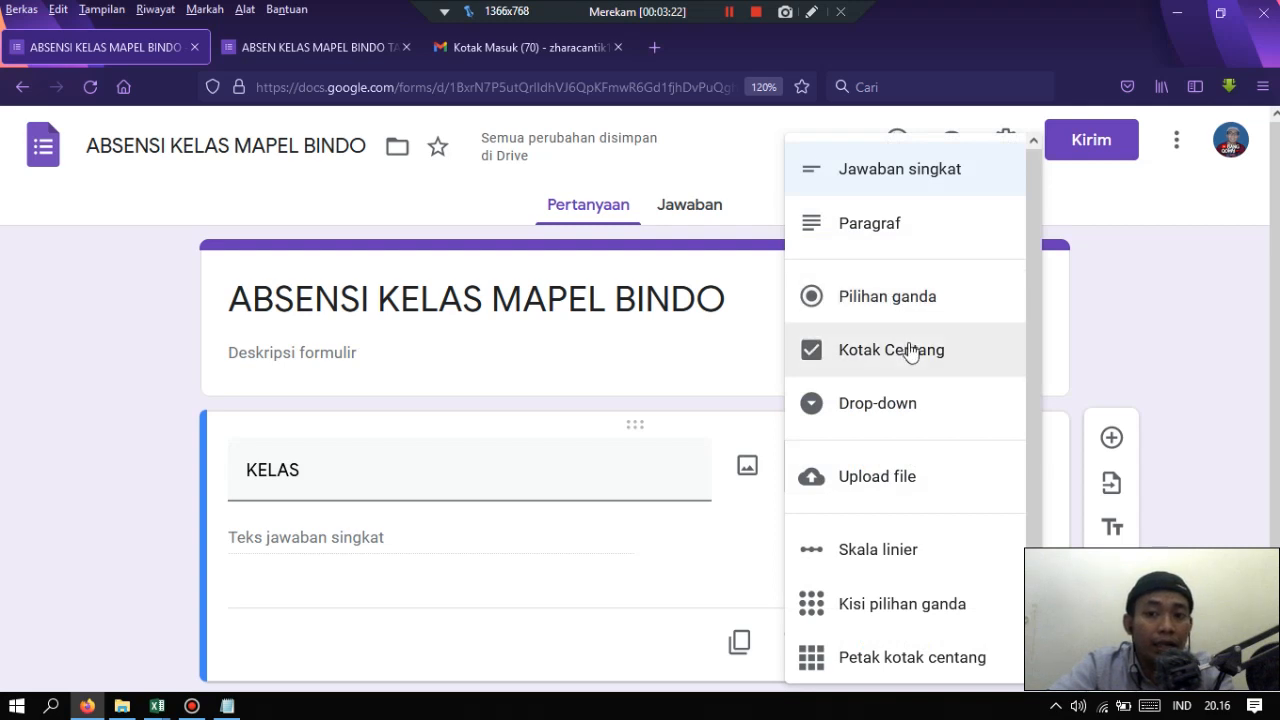
pyautogui.click(893, 410)
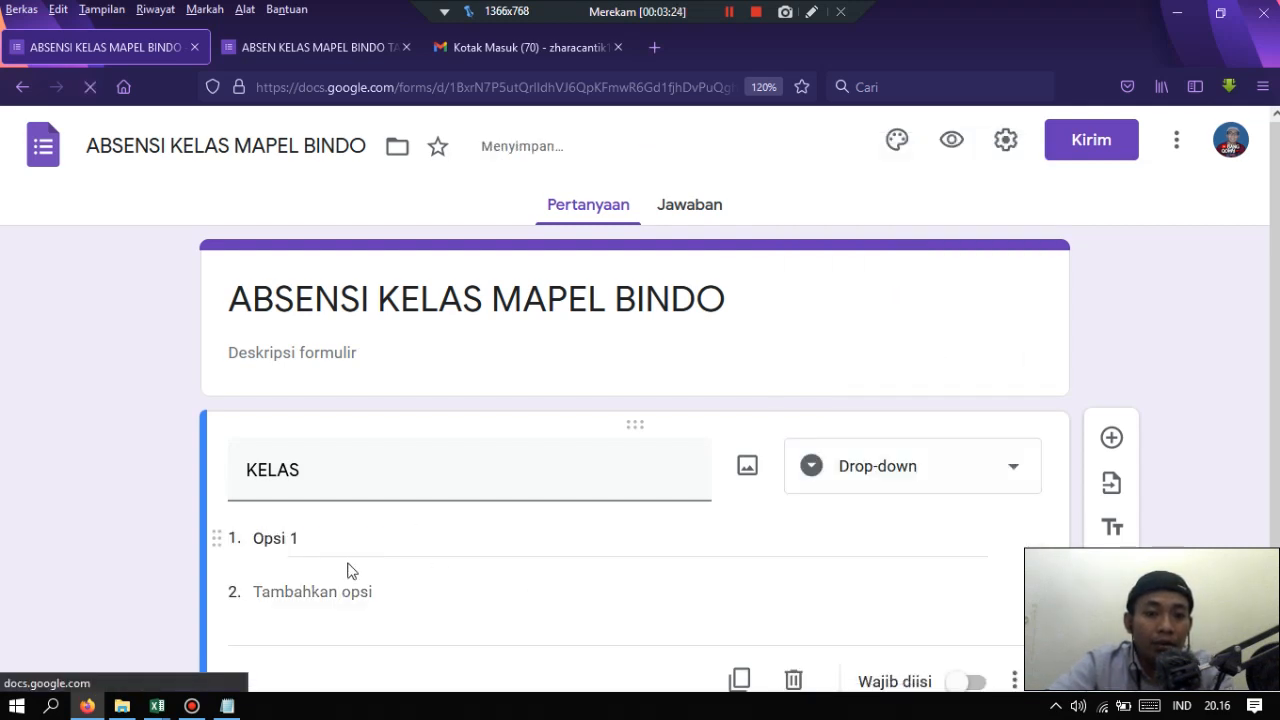
# - Enter 9A and 9B as the KELAS question's options and make the question required
pyautogui.click(336, 538)
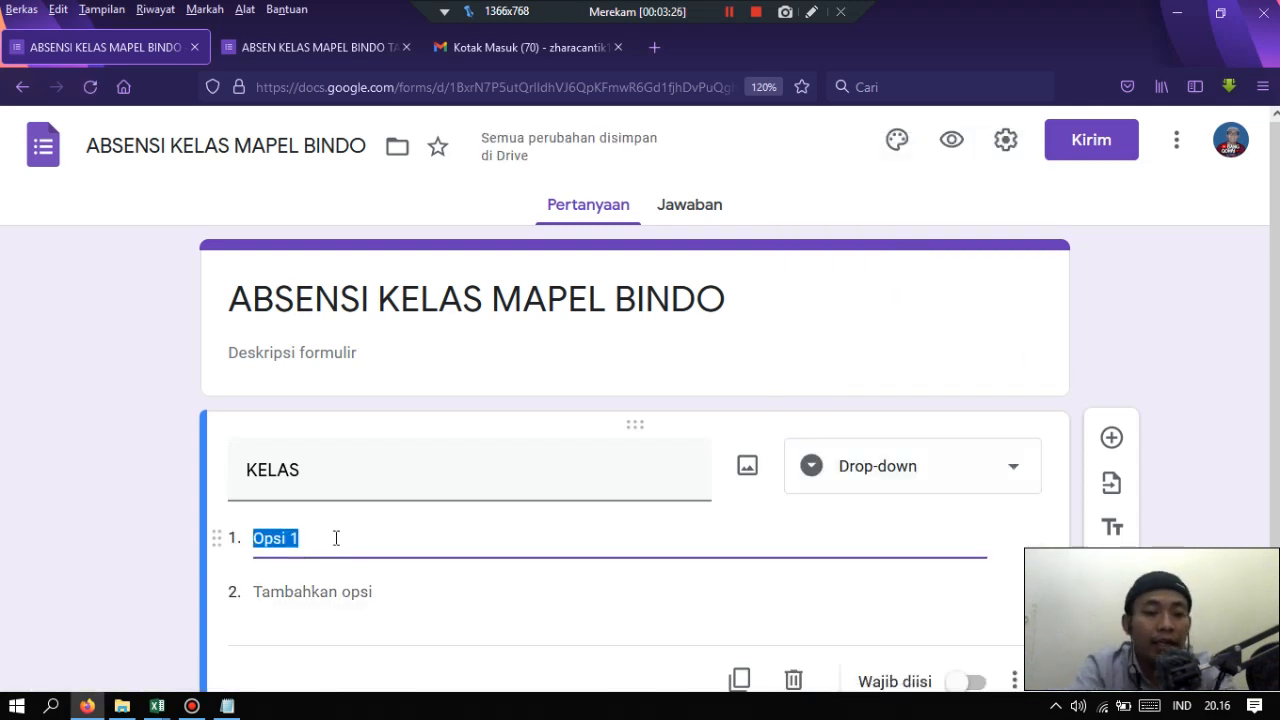
pyautogui.write('9A')
pyautogui.click(363, 591)
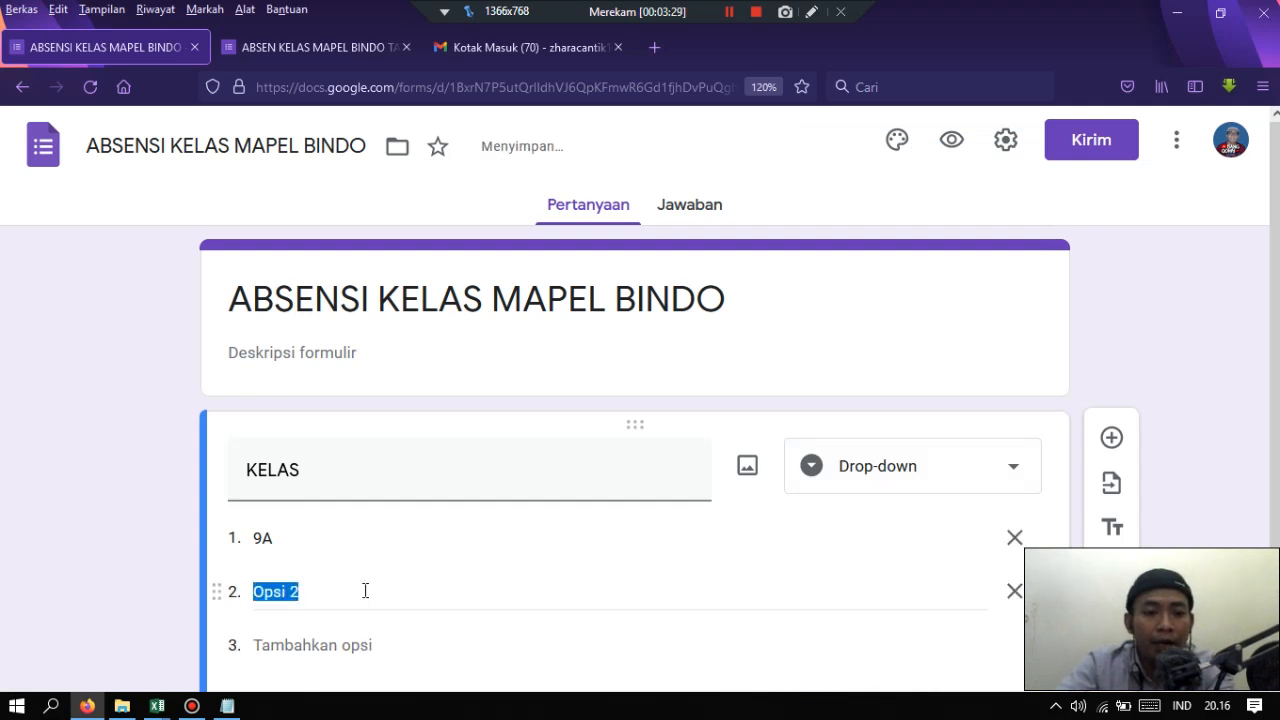
pyautogui.write('9B')
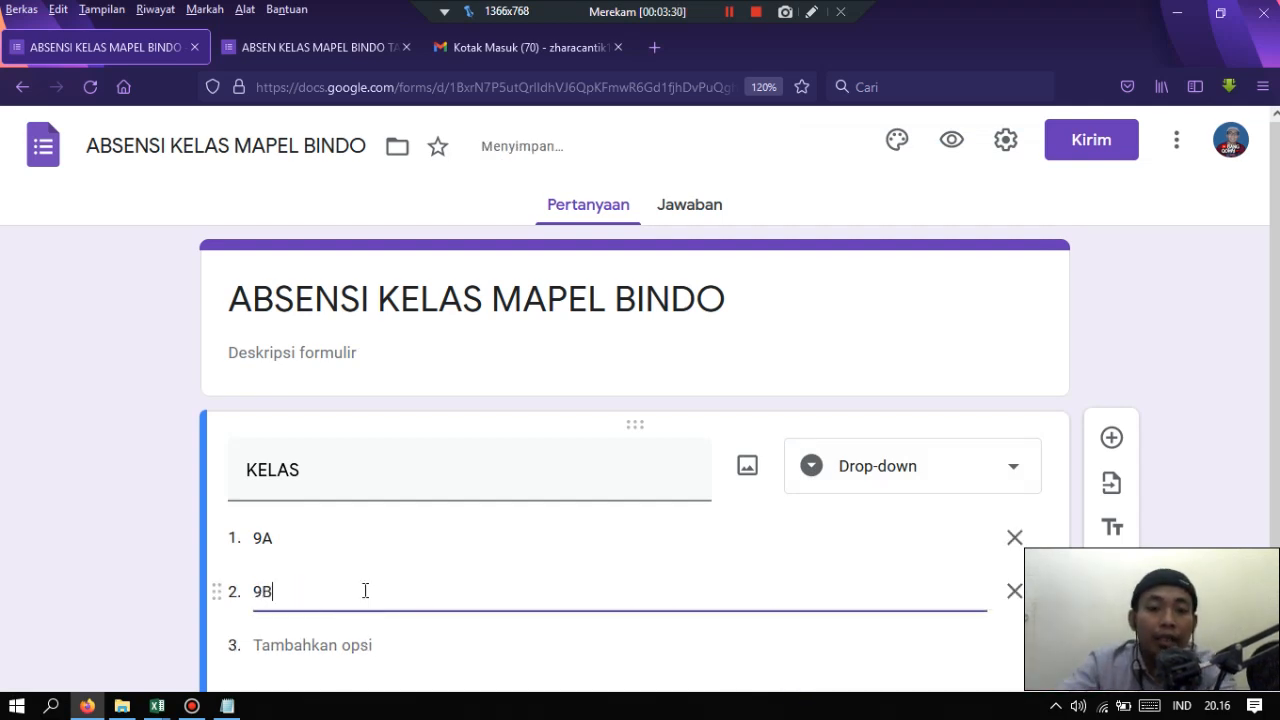
pyautogui.click(198, 555)
pyautogui.scroll(-3, 240, 557)
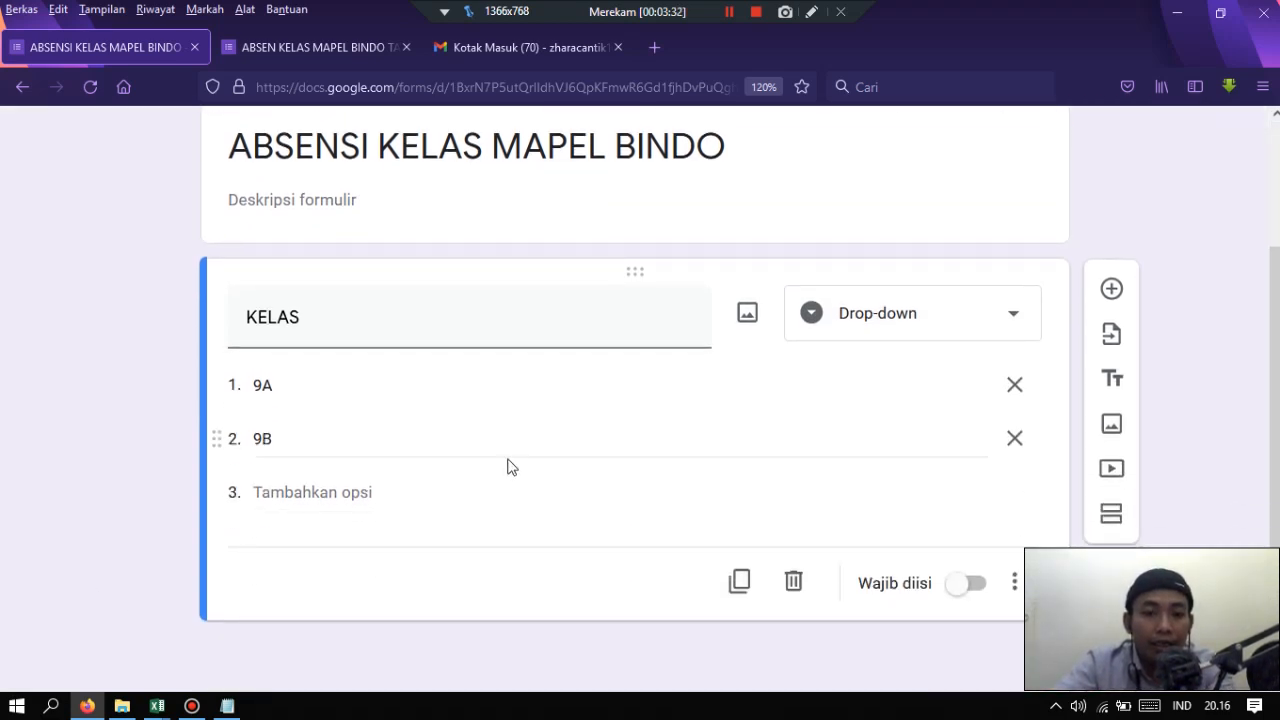
pyautogui.click(975, 600)
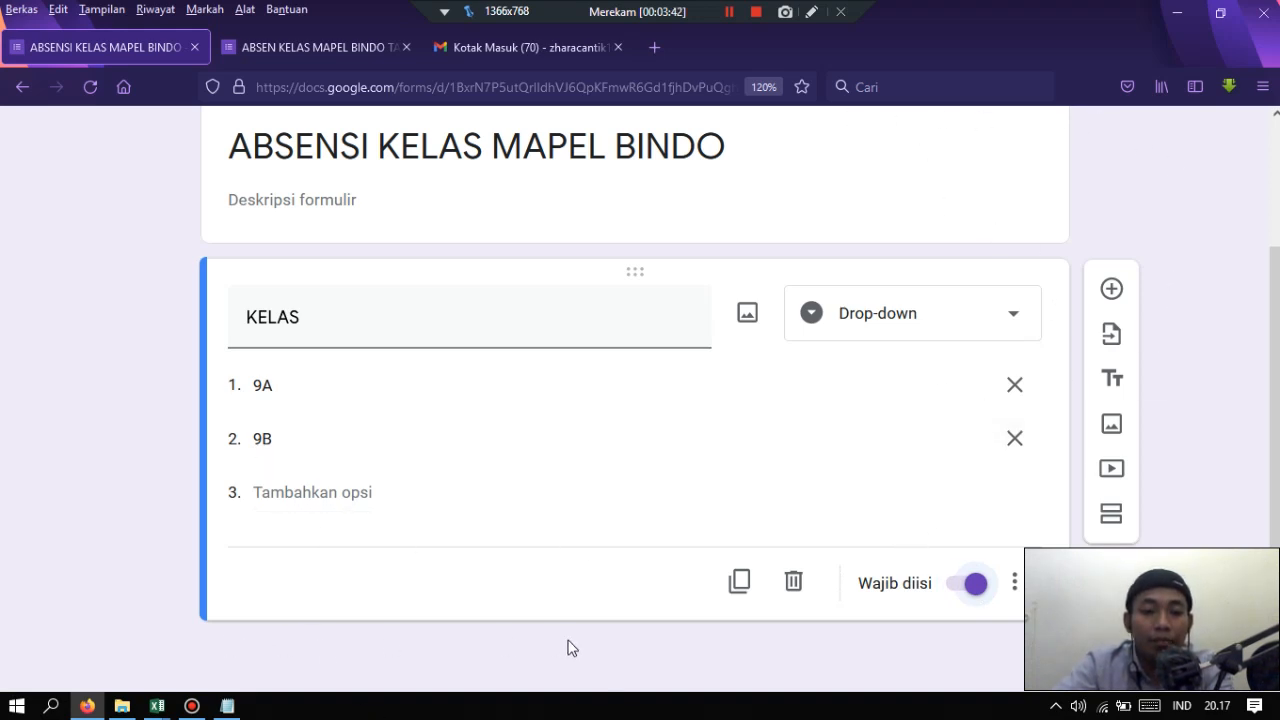
pyautogui.scroll(1, 890, 560)
pyautogui.scroll(-1, 878, 580)
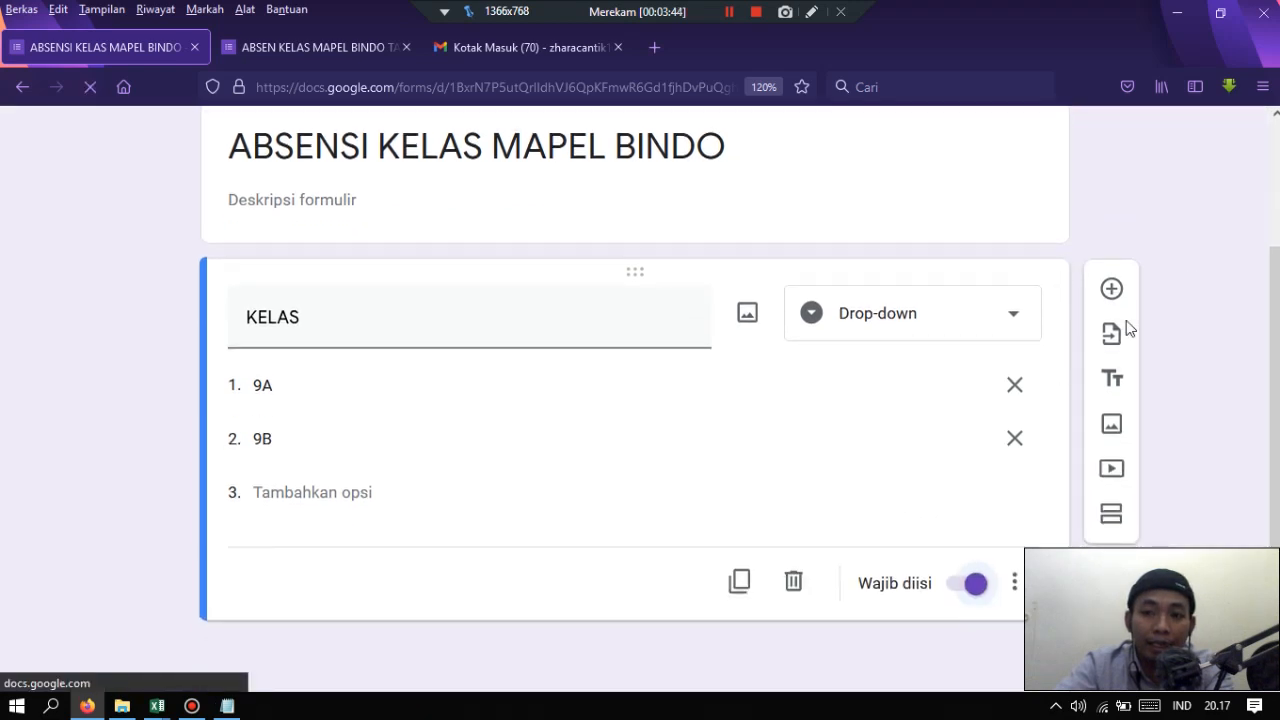
pyautogui.click(812, 11)
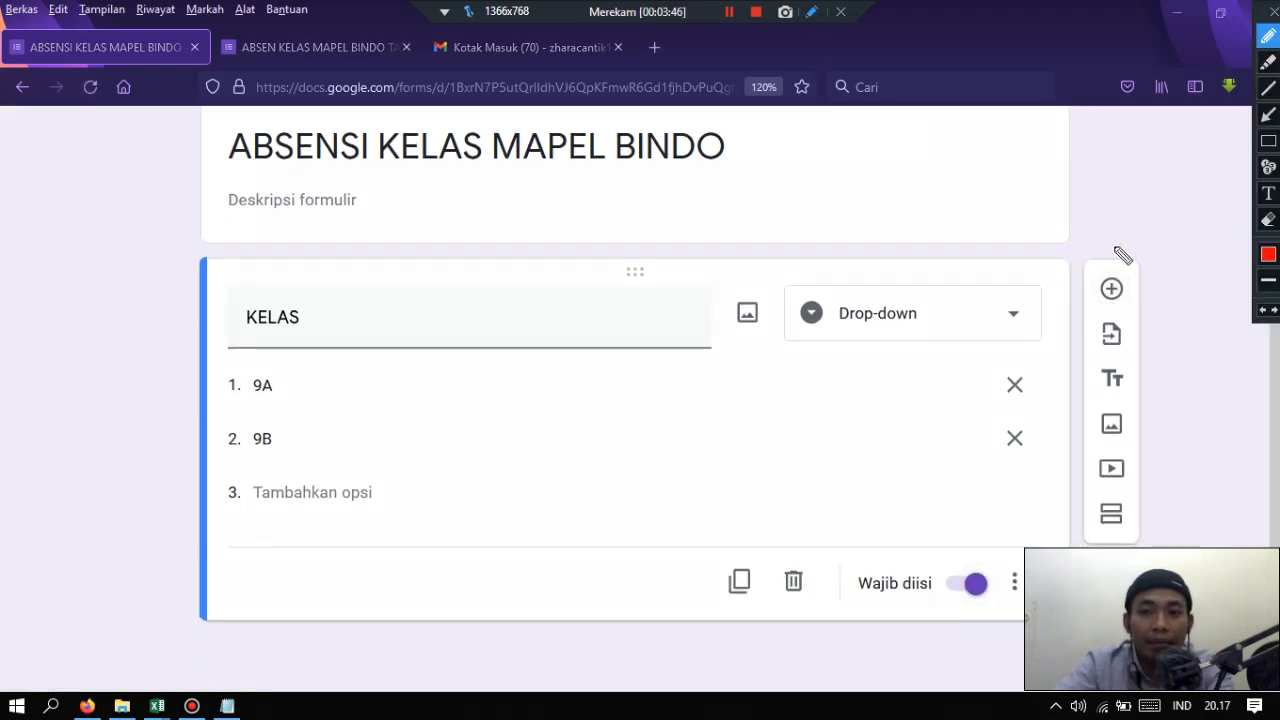
pyautogui.moveTo(1123, 256); pyautogui.dragTo(1067, 330)
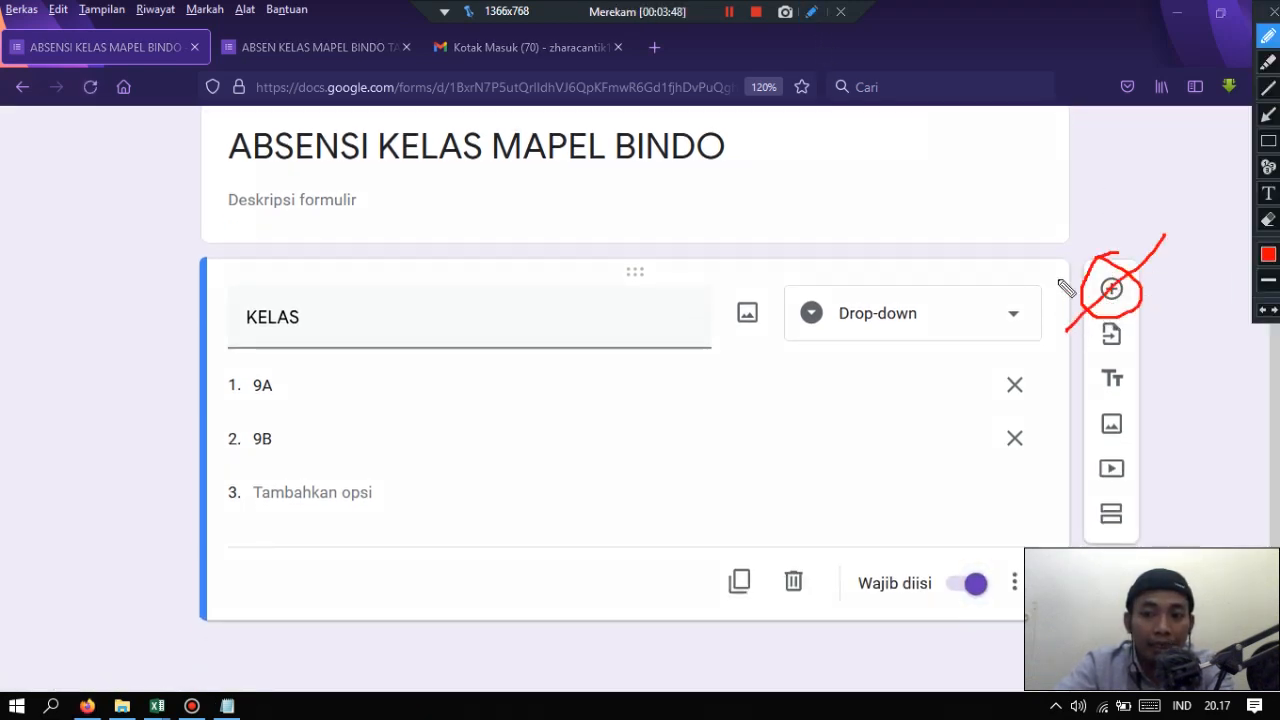
pyautogui.moveTo(1056, 238); pyautogui.dragTo(1185, 343)
pyautogui.moveTo(1153, 492)
pyautogui.mouseDown()
pyautogui.moveTo(1066, 499)
pyautogui.moveTo(1143, 527)
pyautogui.mouseUp()
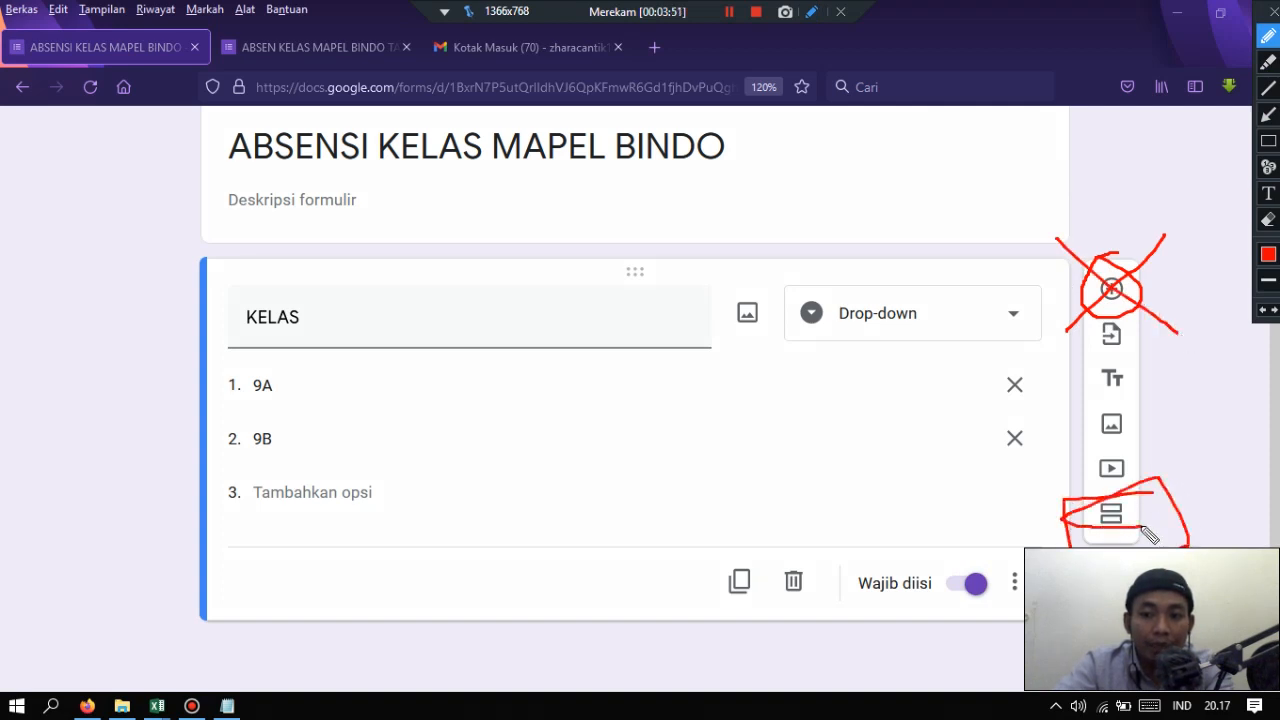
pyautogui.click(1273, 11)
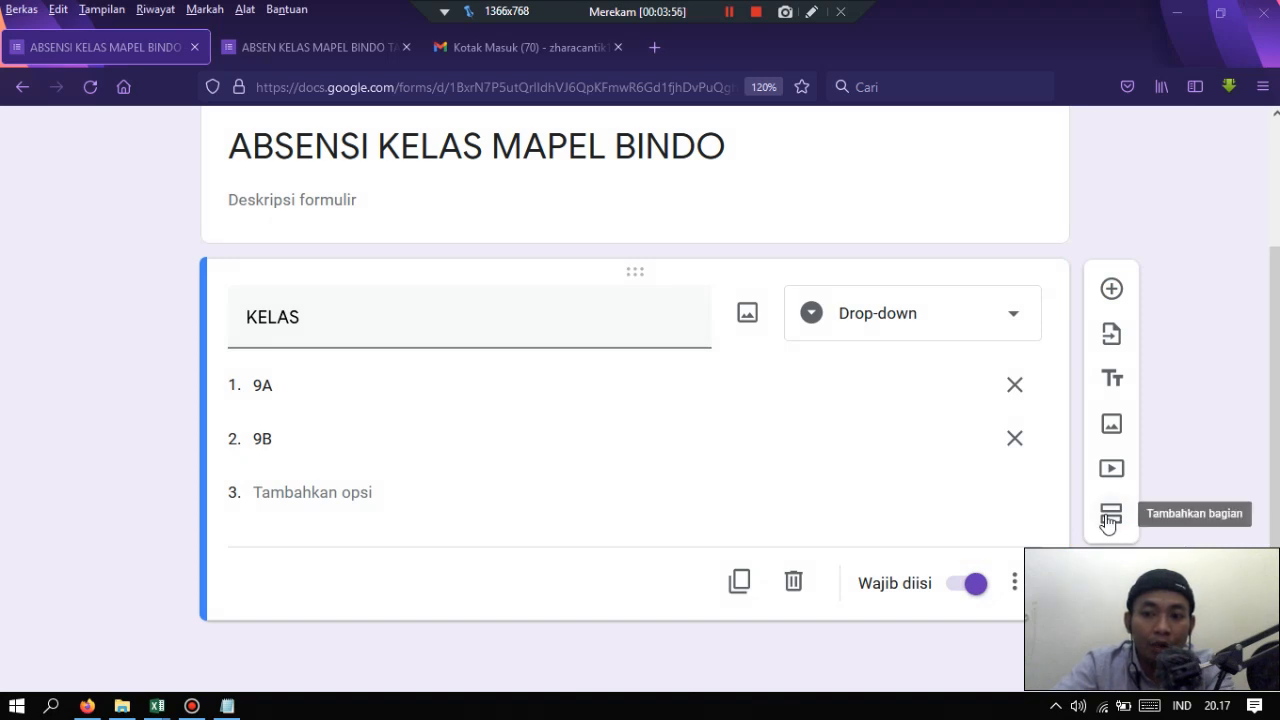
# - Add a new section after the KELAS question and title it DAFTAR NAMA 9A
pyautogui.click(1108, 517)
pyautogui.scroll(-2, 600, 590)
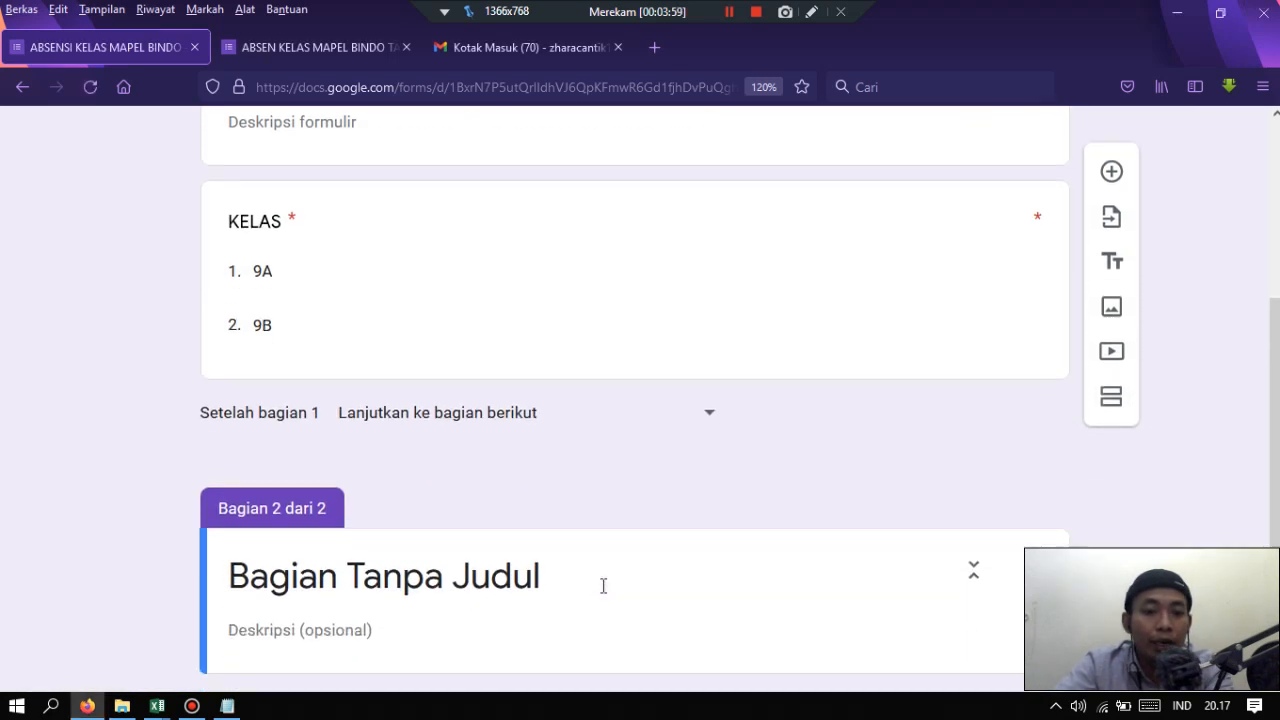
pyautogui.click(603, 586)
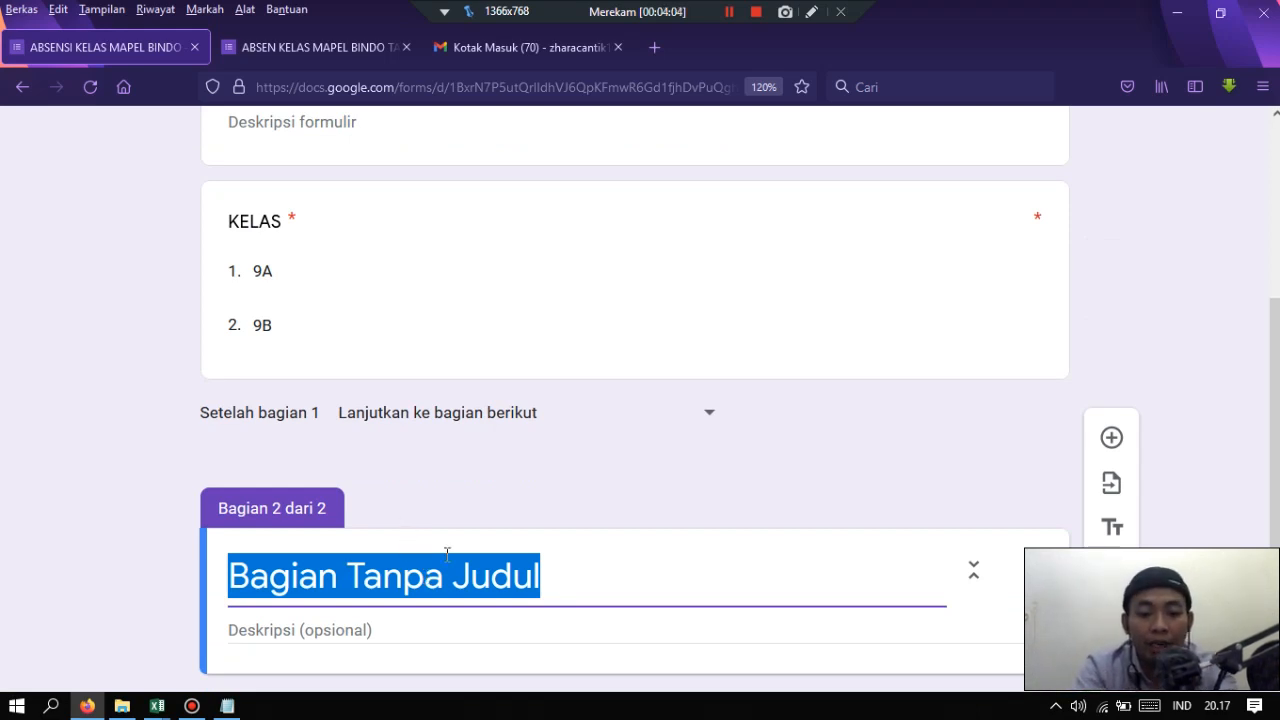
pyautogui.write('DAFTAR NAA KE')
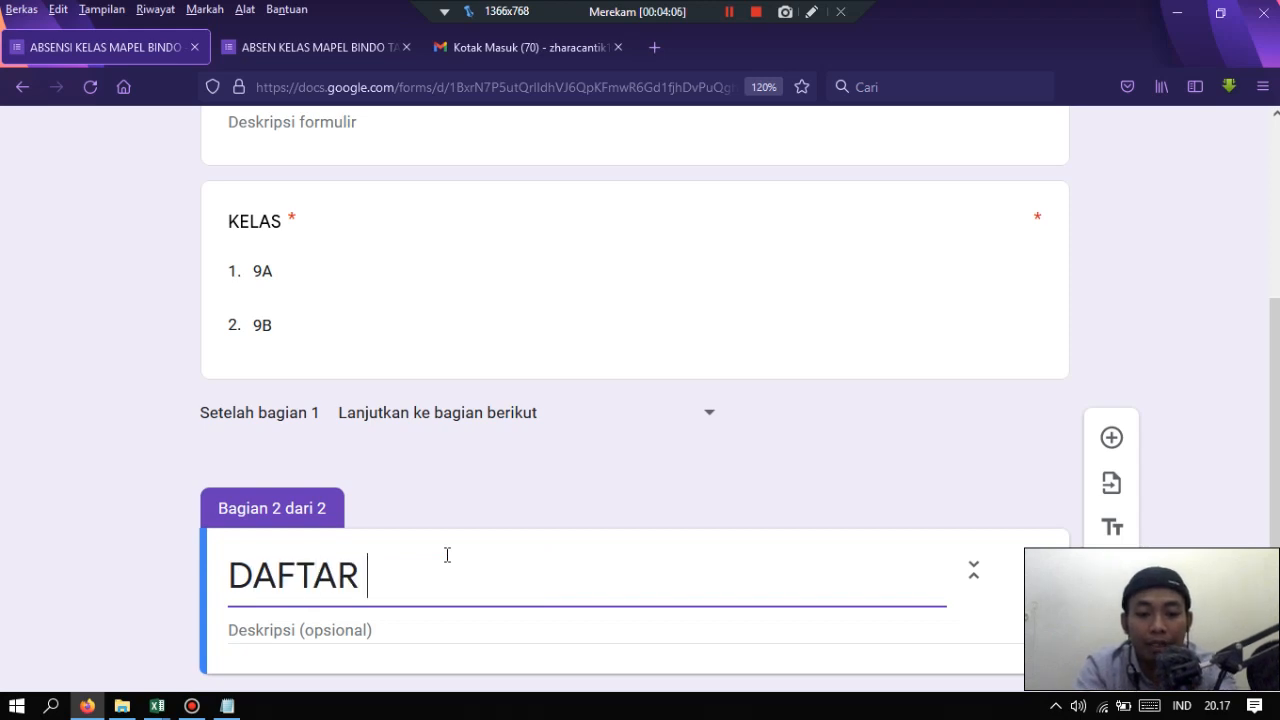
pyautogui.press('BackSpace')
pyautogui.press('BackSpace')
pyautogui.press('BackSpace')
pyautogui.press('BackSpace')
pyautogui.write('MA 9A')
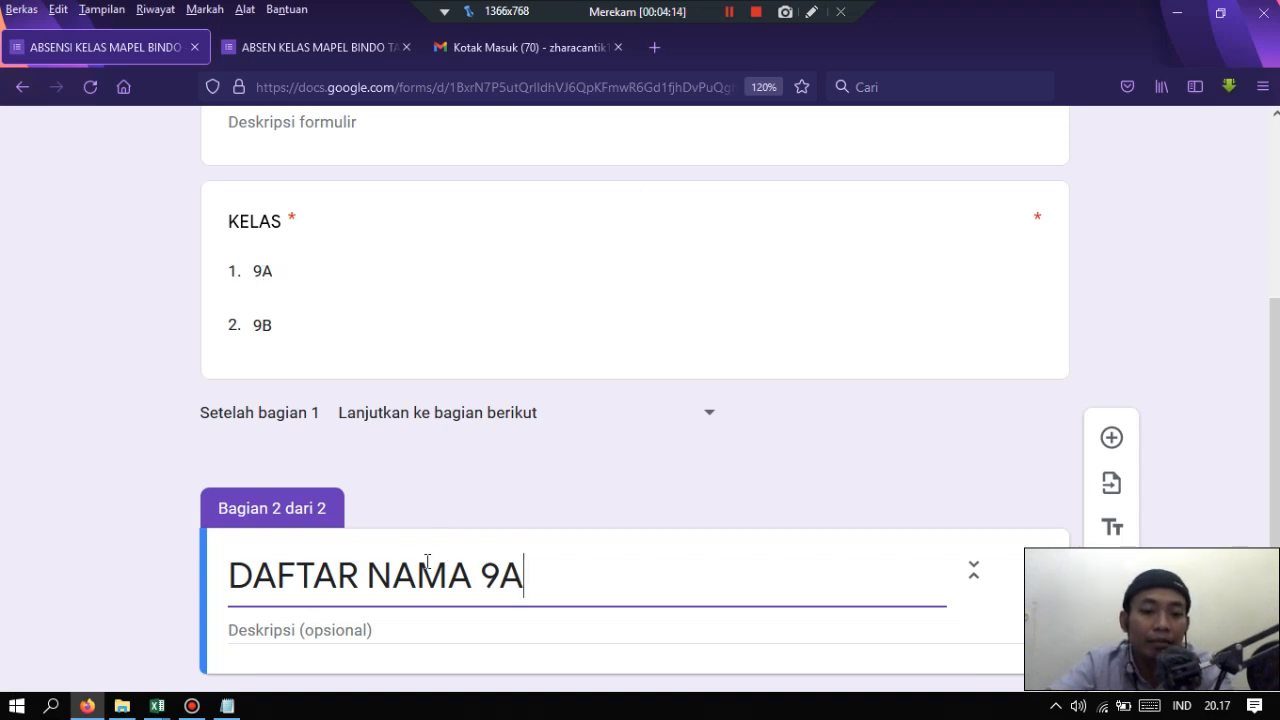
# - Add a question titled DAFTAR NAMA 9A to the DAFTAR NAMA 9A section
pyautogui.scroll(3, 427, 562)
pyautogui.scroll(-4, 427, 563)
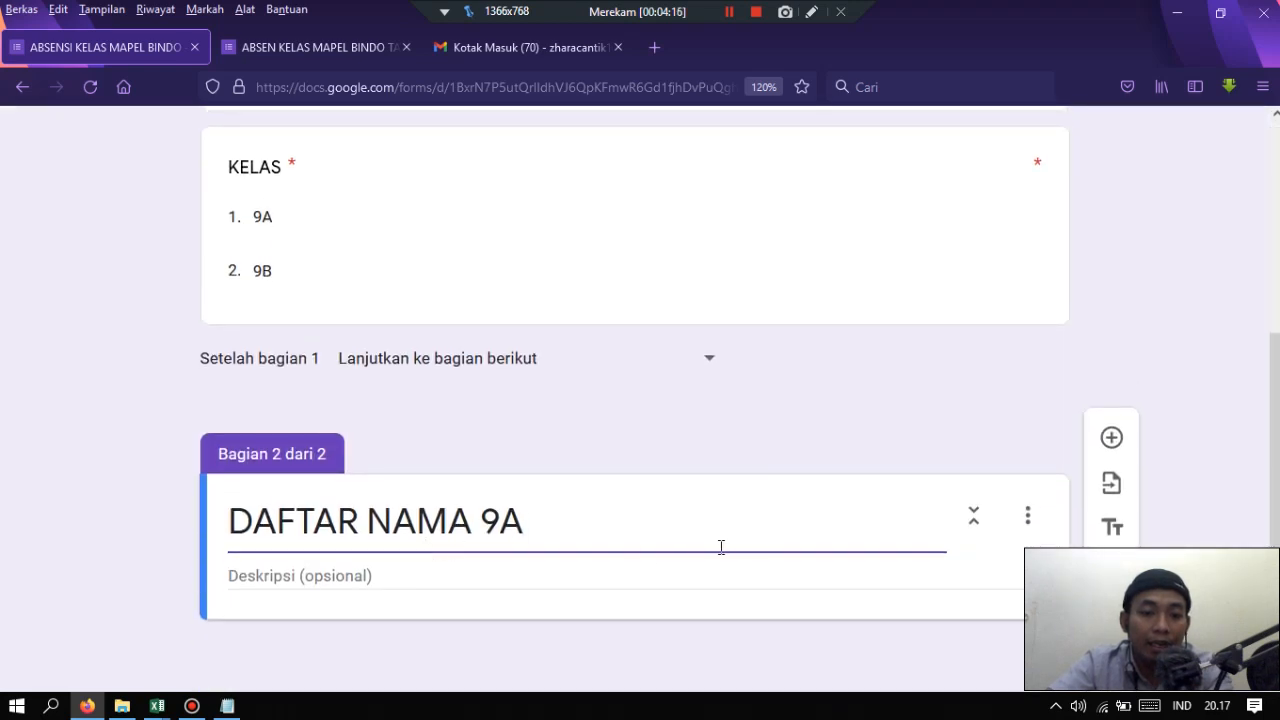
pyautogui.click(1112, 440)
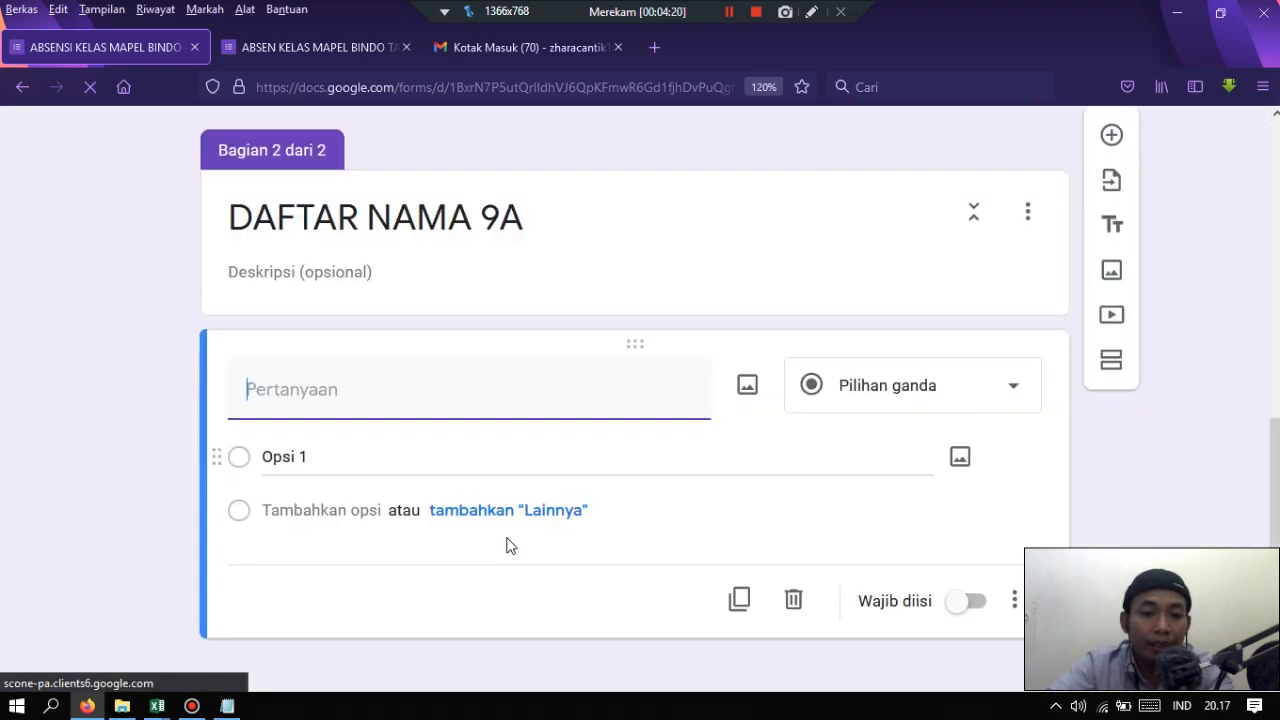
pyautogui.write('DAF')
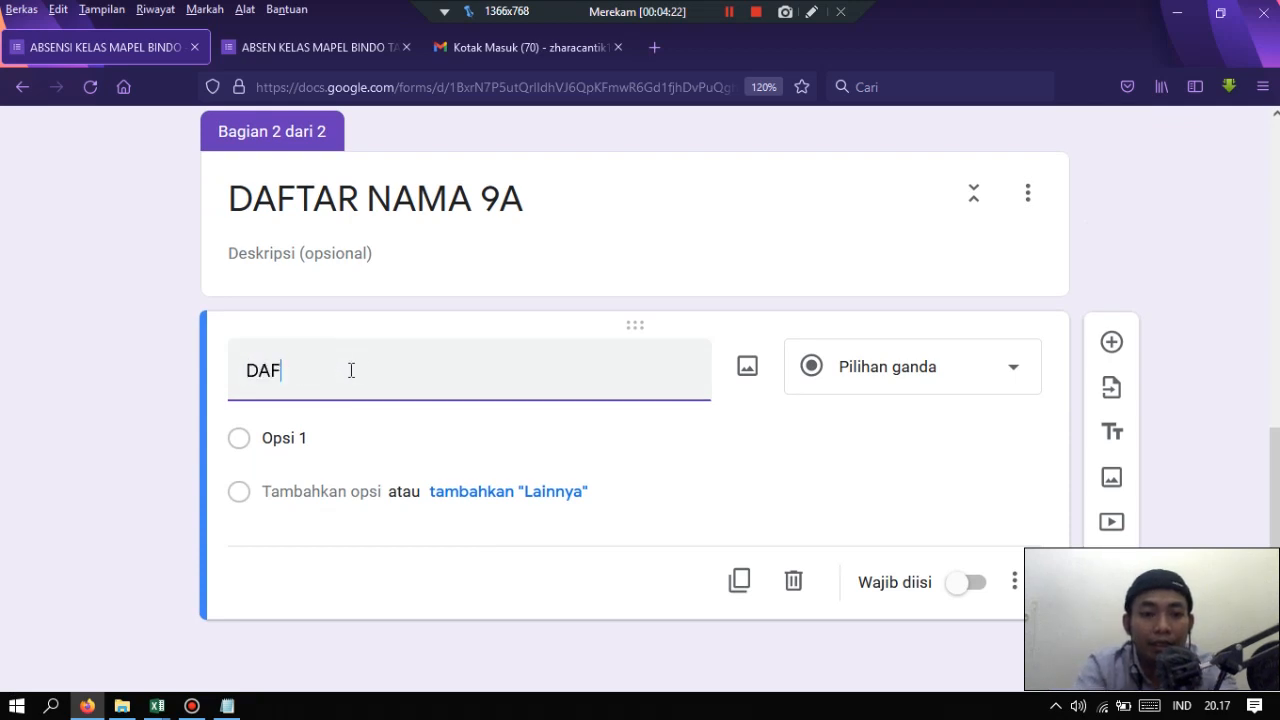
pyautogui.write('TAR NAMA 9A')
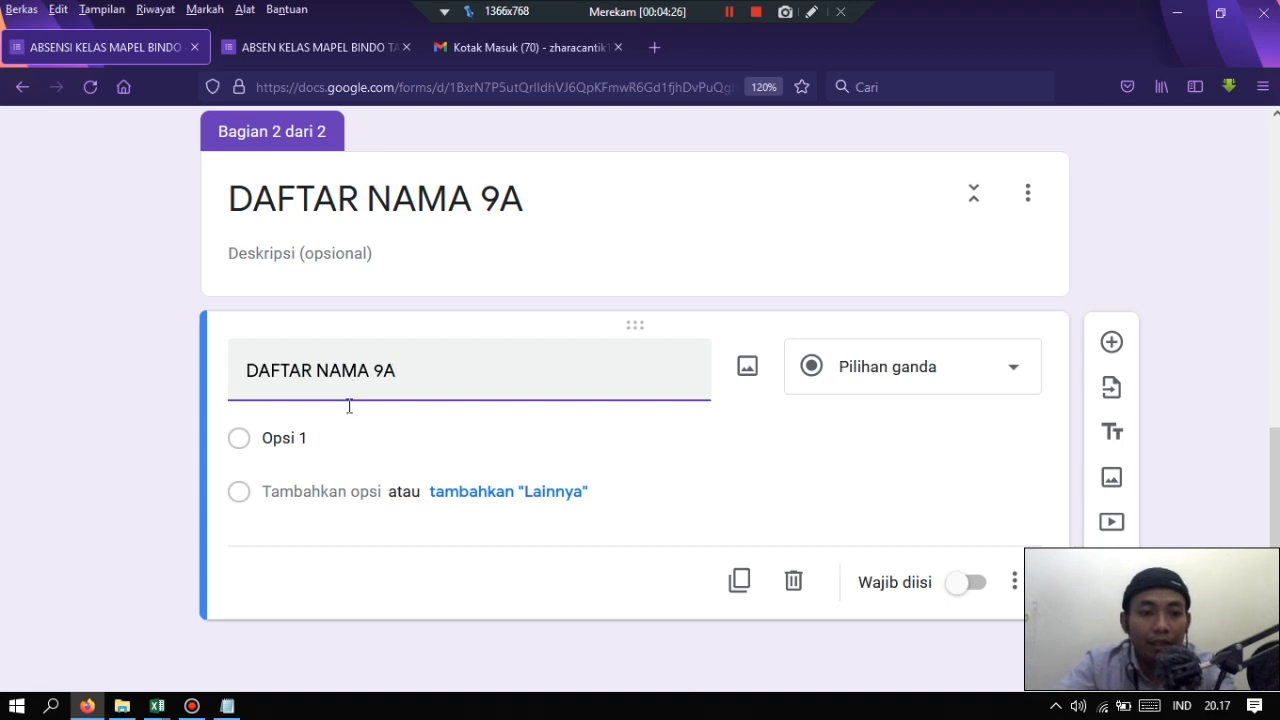
# - Switch to the student list in Excel and copy the class 9A student names in C8:C39 of Sheet1
pyautogui.click(303, 440)
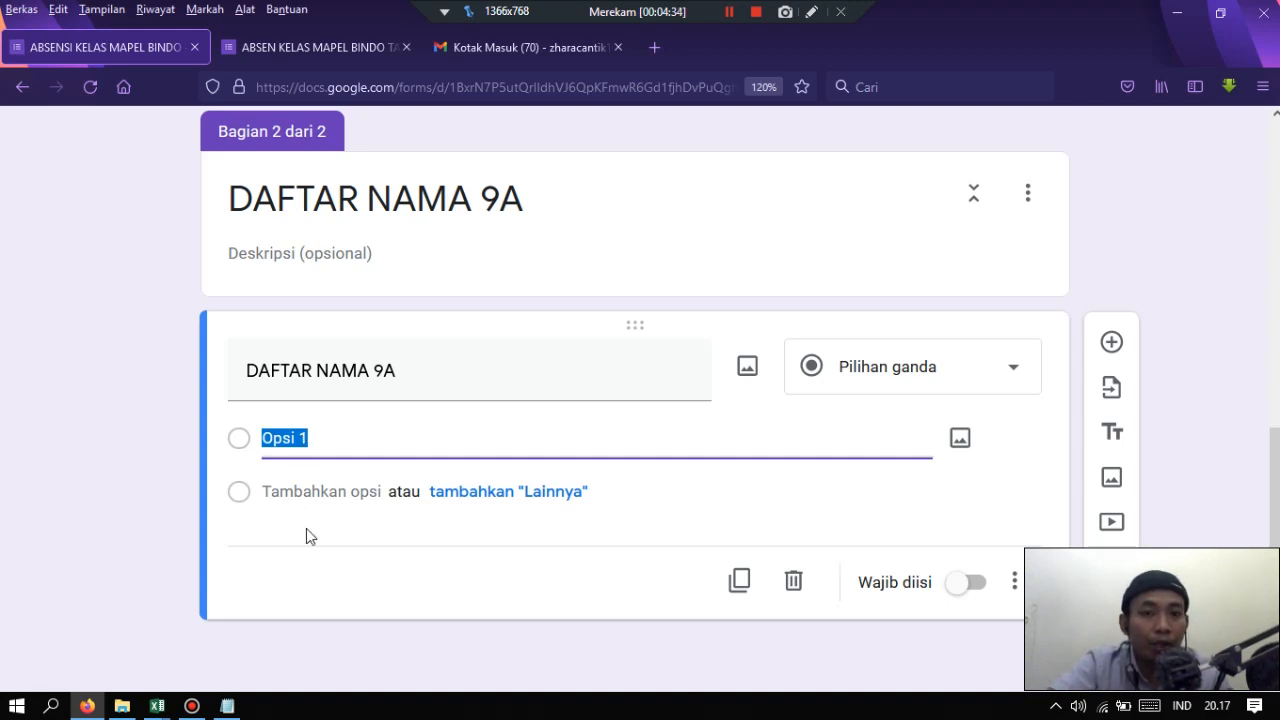
pyautogui.click(157, 706)
pyautogui.click(276, 642)
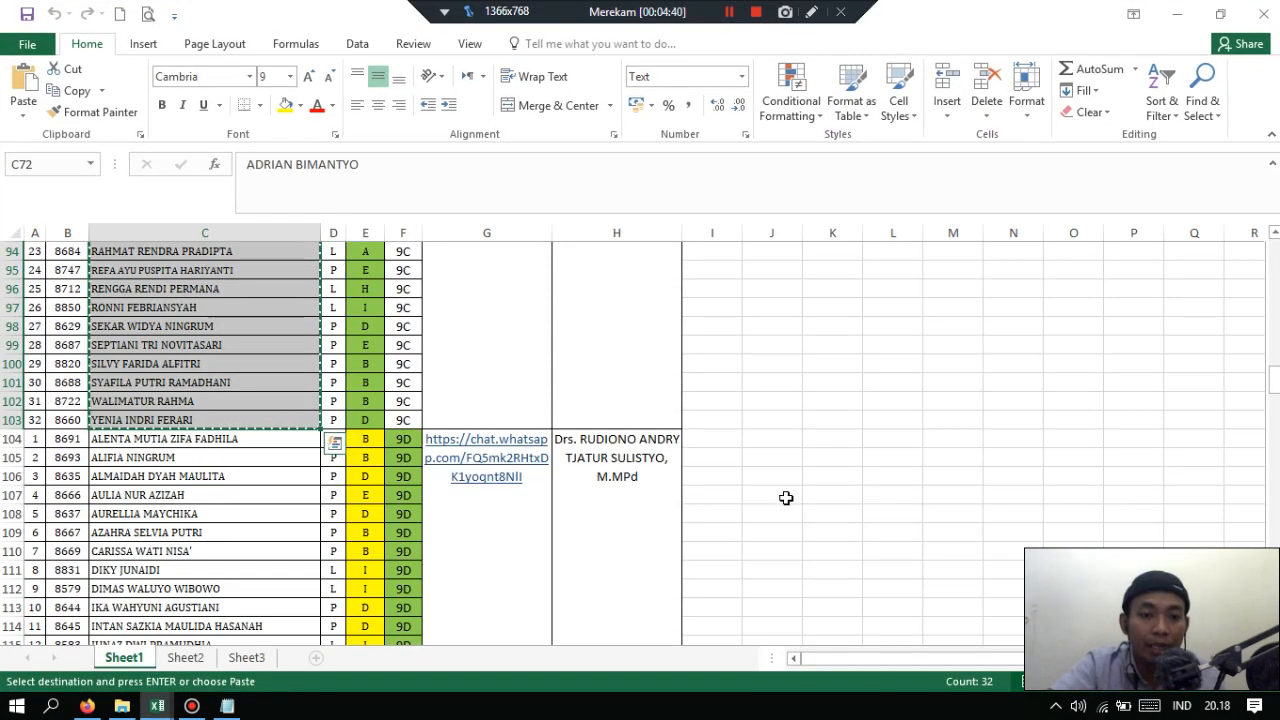
pyautogui.scroll(4, 788, 505)
pyautogui.scroll(11, 786, 498)
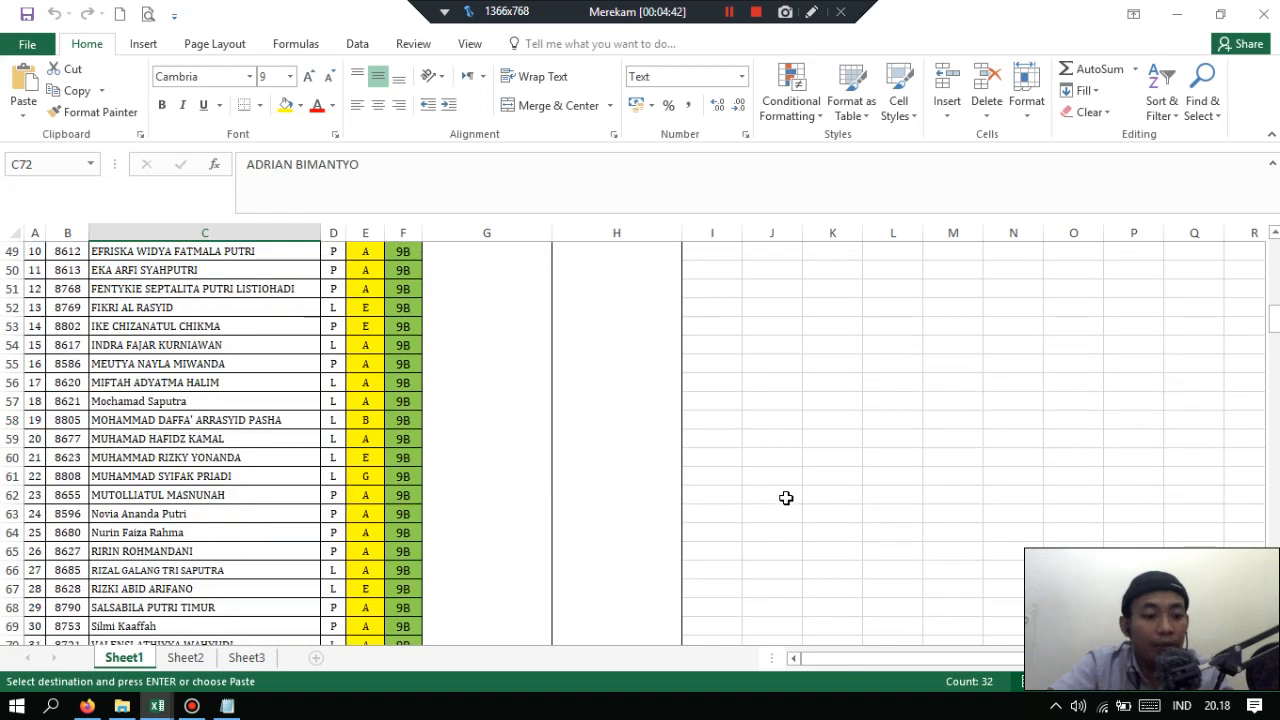
pyautogui.scroll(15, 786, 498)
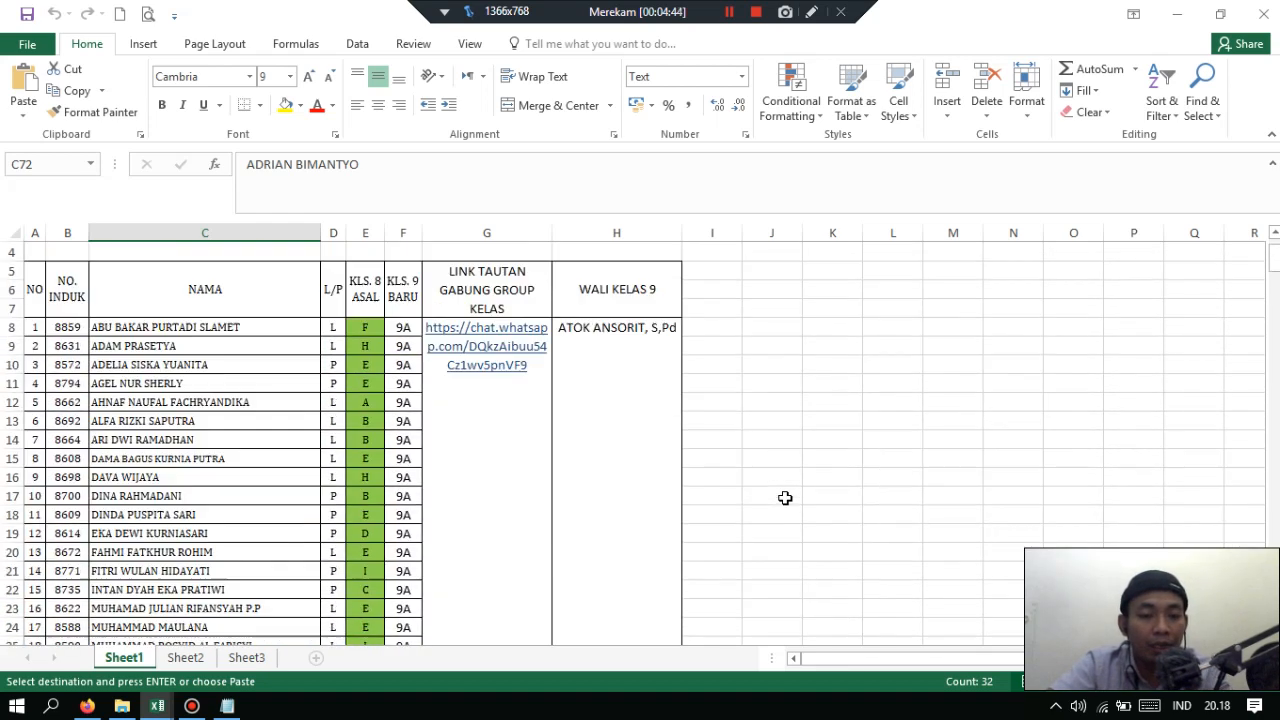
pyautogui.click(785, 498)
pyautogui.moveTo(200, 327); pyautogui.dragTo(222, 545)
pyautogui.hotkey('ctrl', 'v')
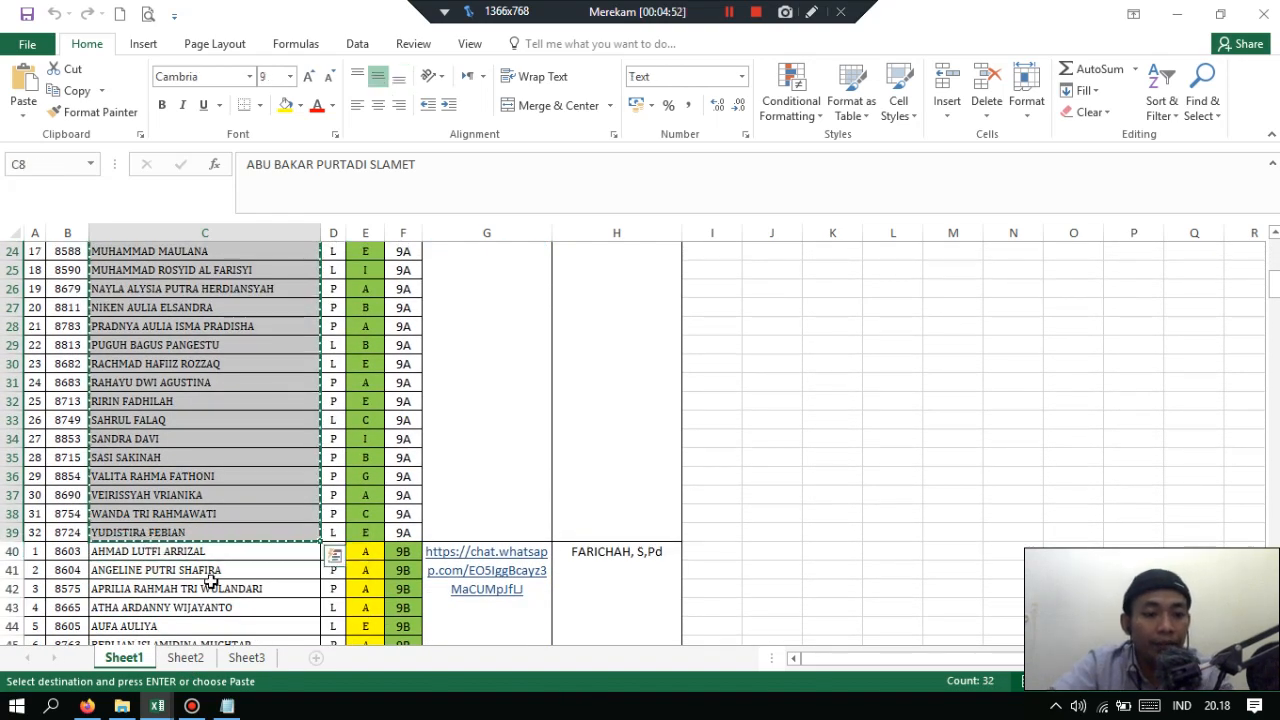
# - Return to the form in Firefox and paste the copied names as the options of the DAFTAR NAMA 9A question
pyautogui.click(87, 706)
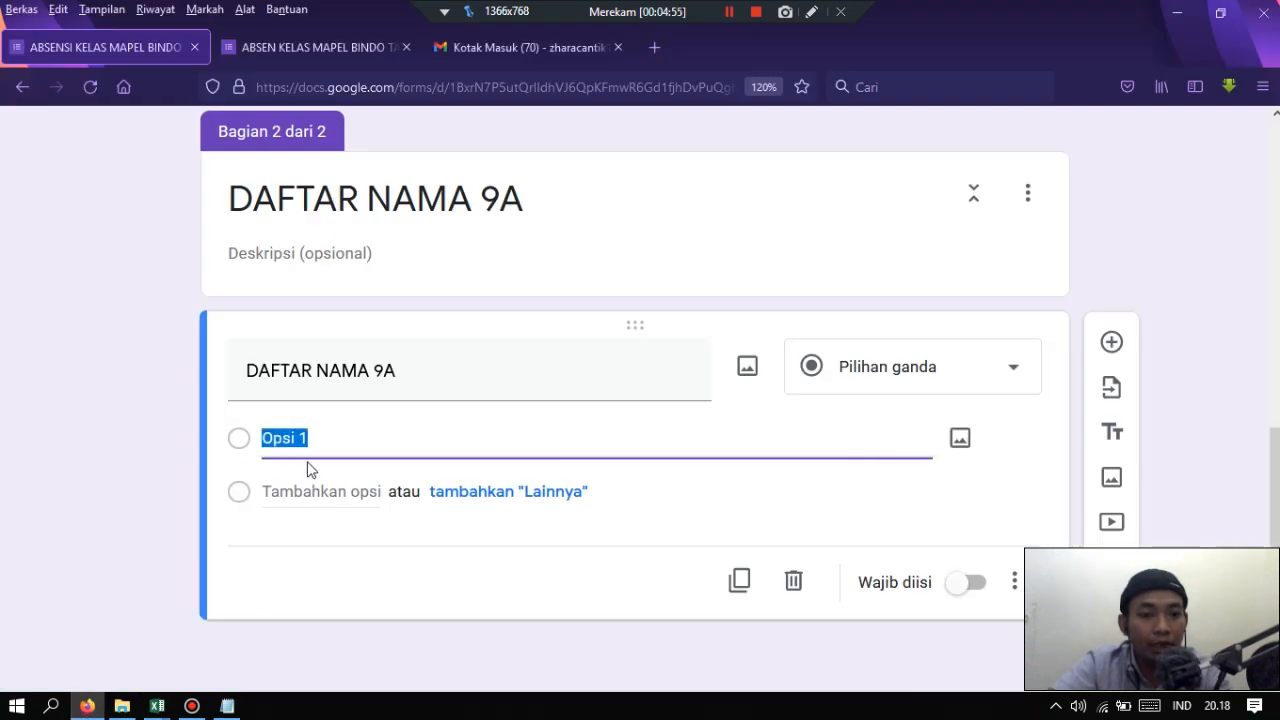
pyautogui.click(326, 443)
pyautogui.hotkey('ctrl', 'a')
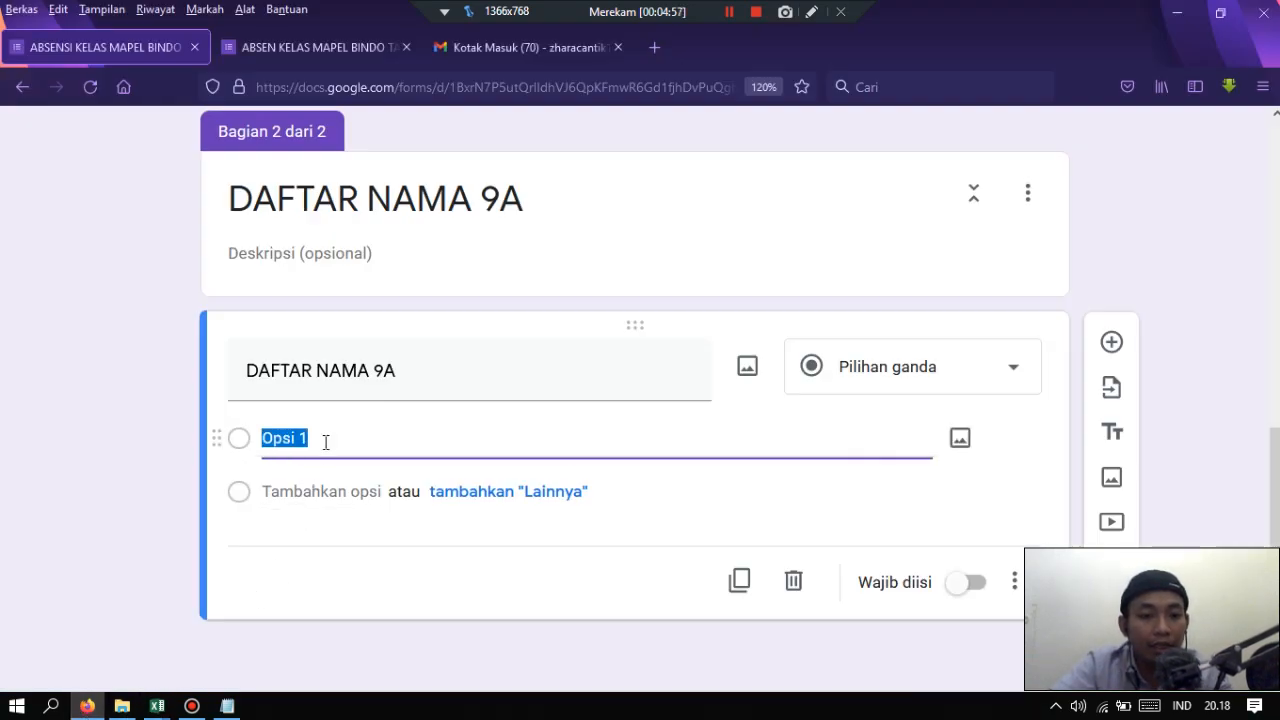
pyautogui.hotkey('ctrl', 'v')
pyautogui.scroll(5, 386, 355)
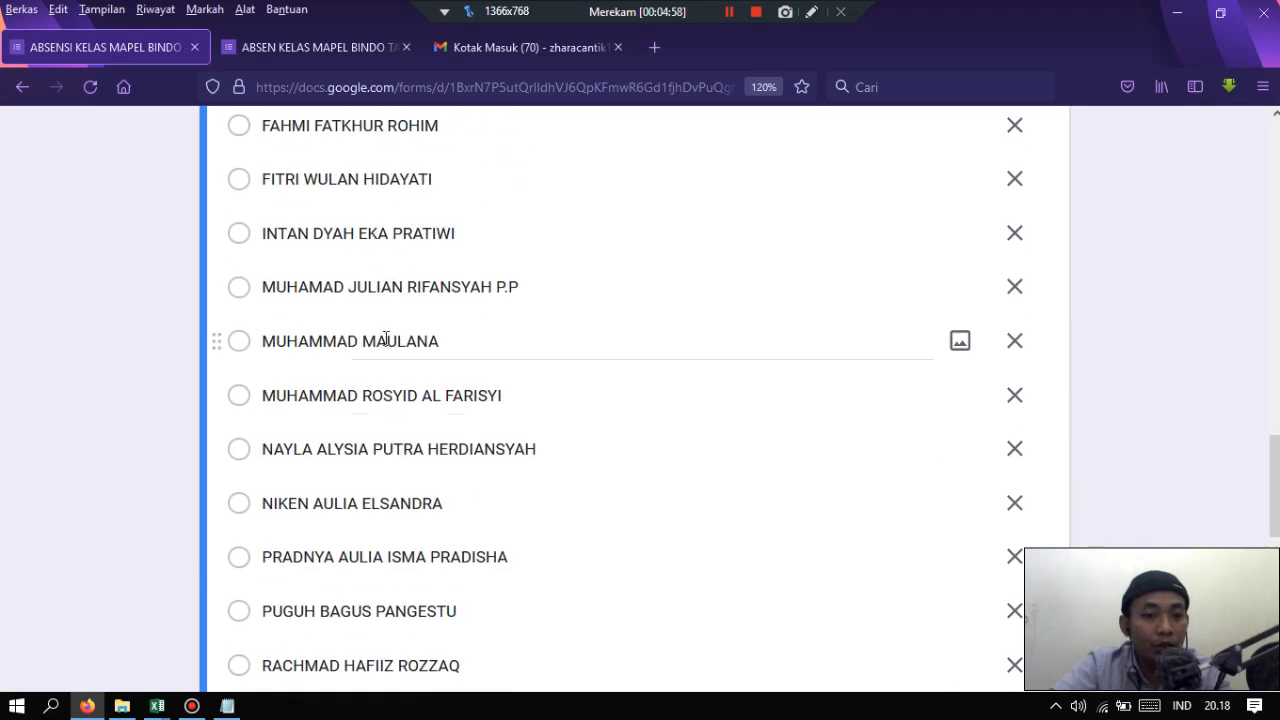
# - Make the DAFTAR NAMA 9A question required
pyautogui.scroll(-5, 386, 340)
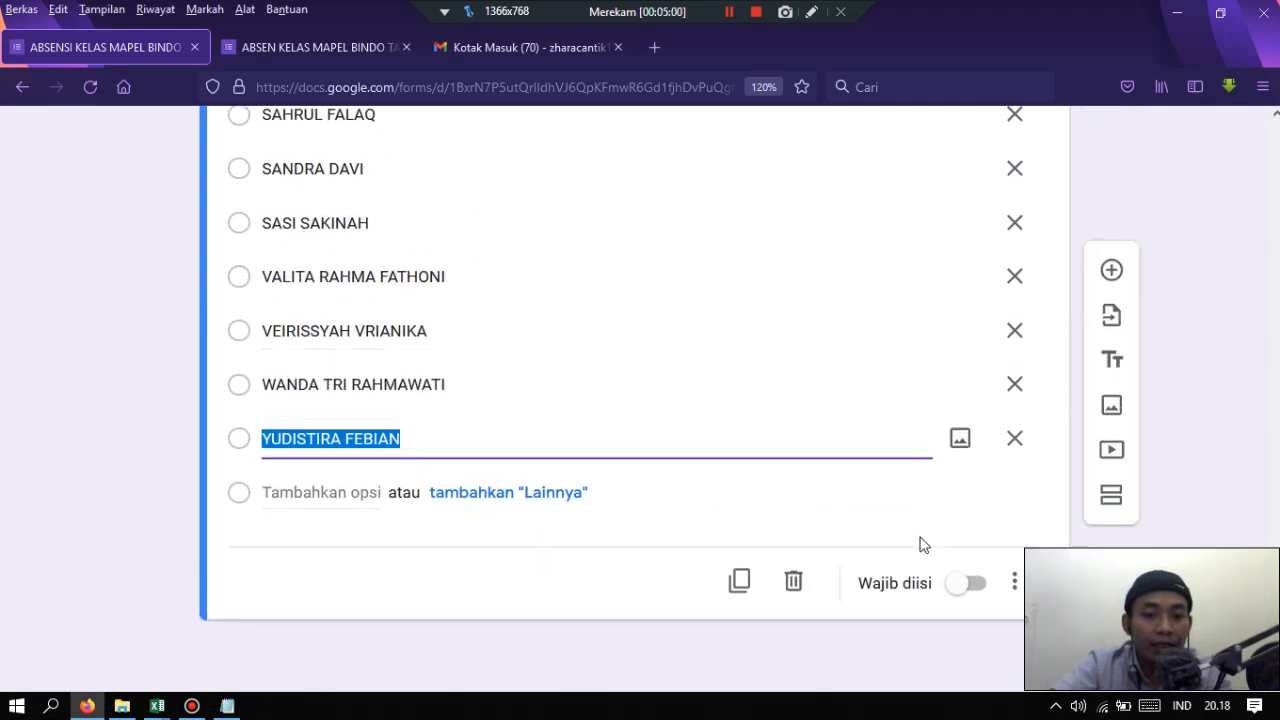
pyautogui.click(968, 587)
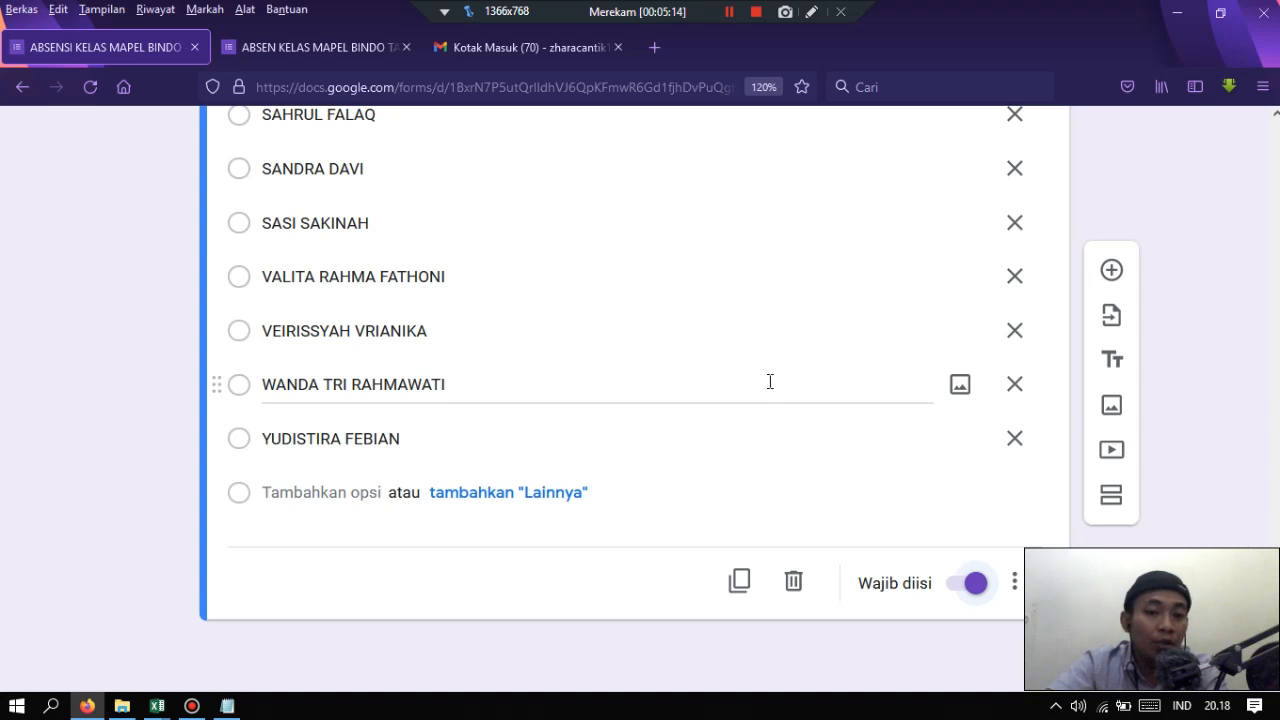
# - Add a new section after the DAFTAR NAMA 9A question and title it DAFTAR NAMA 9B
pyautogui.scroll(10, 768, 377)
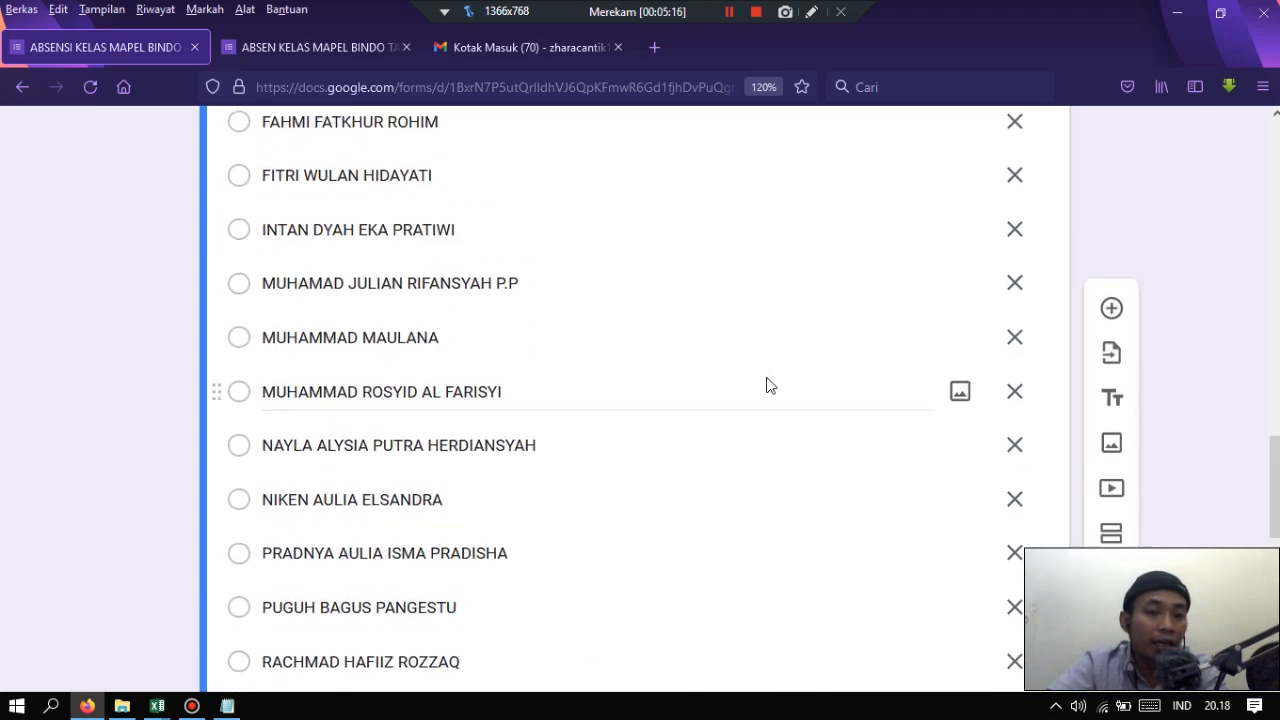
pyautogui.scroll(10, 768, 377)
pyautogui.scroll(-5, 768, 377)
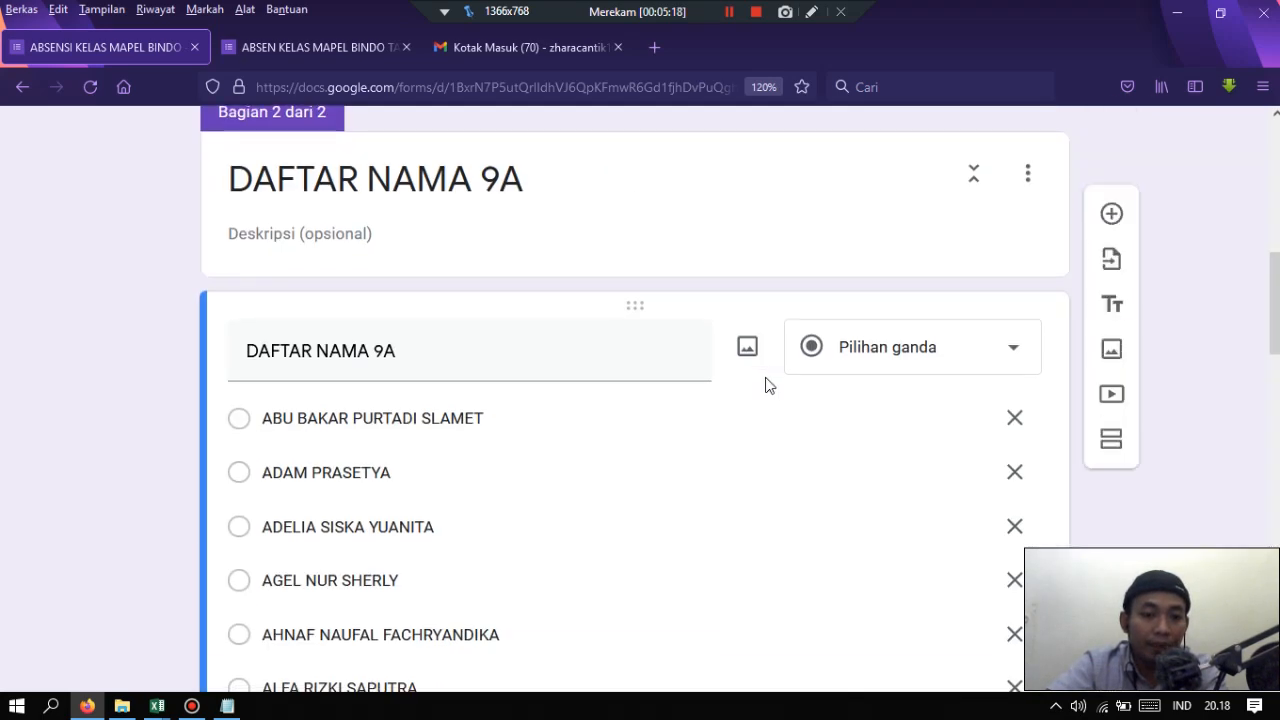
pyautogui.scroll(1, 709, 320)
pyautogui.scroll(-7, 749, 323)
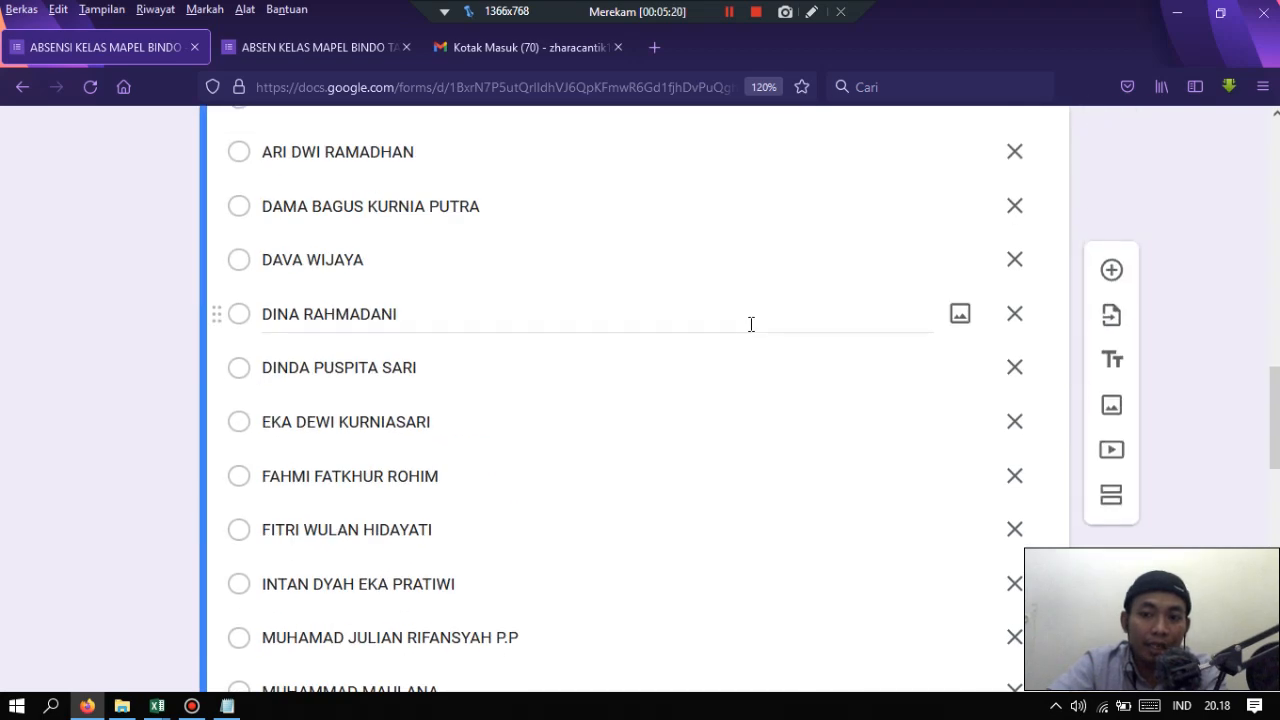
pyautogui.scroll(15, 751, 323)
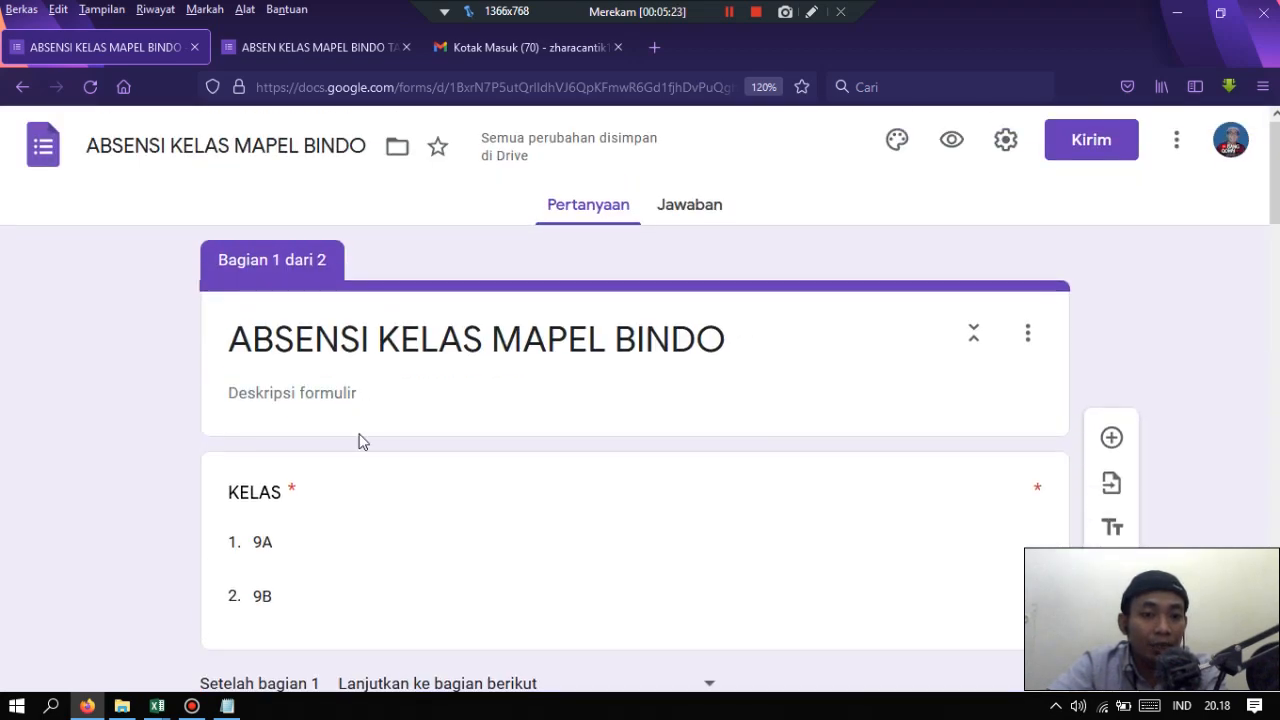
pyautogui.scroll(-20, 523, 394)
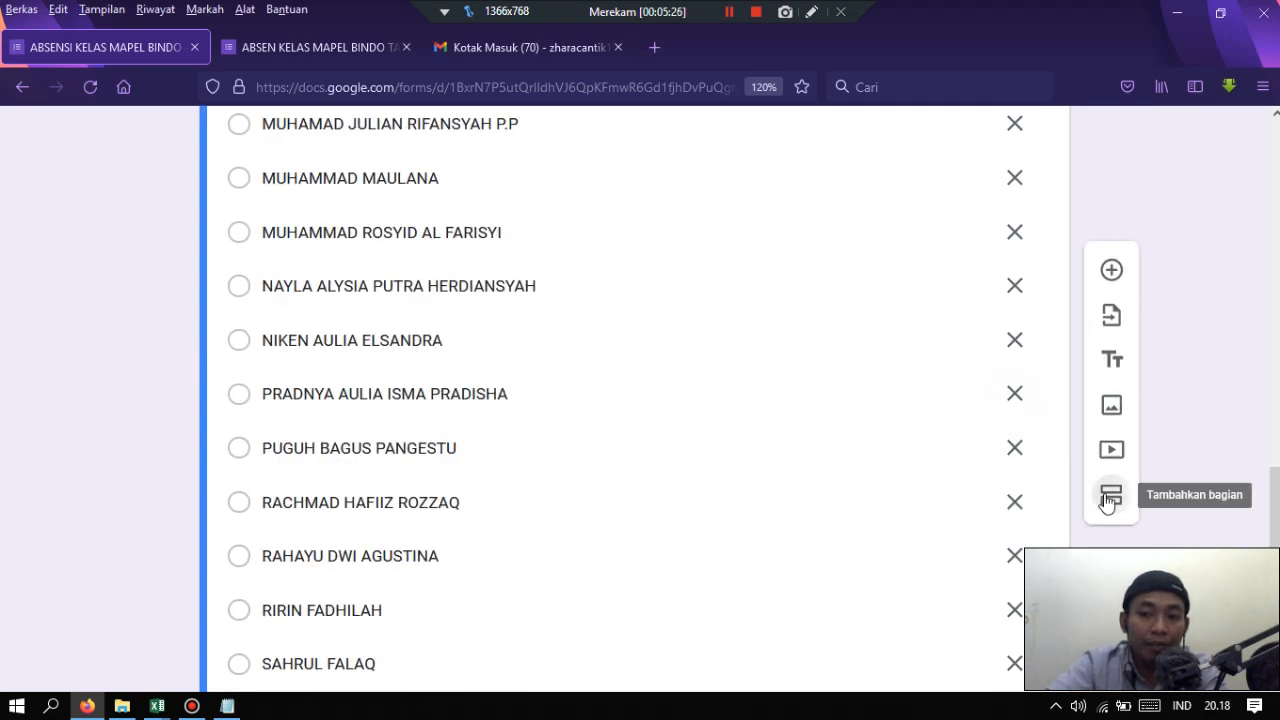
pyautogui.click(1110, 497)
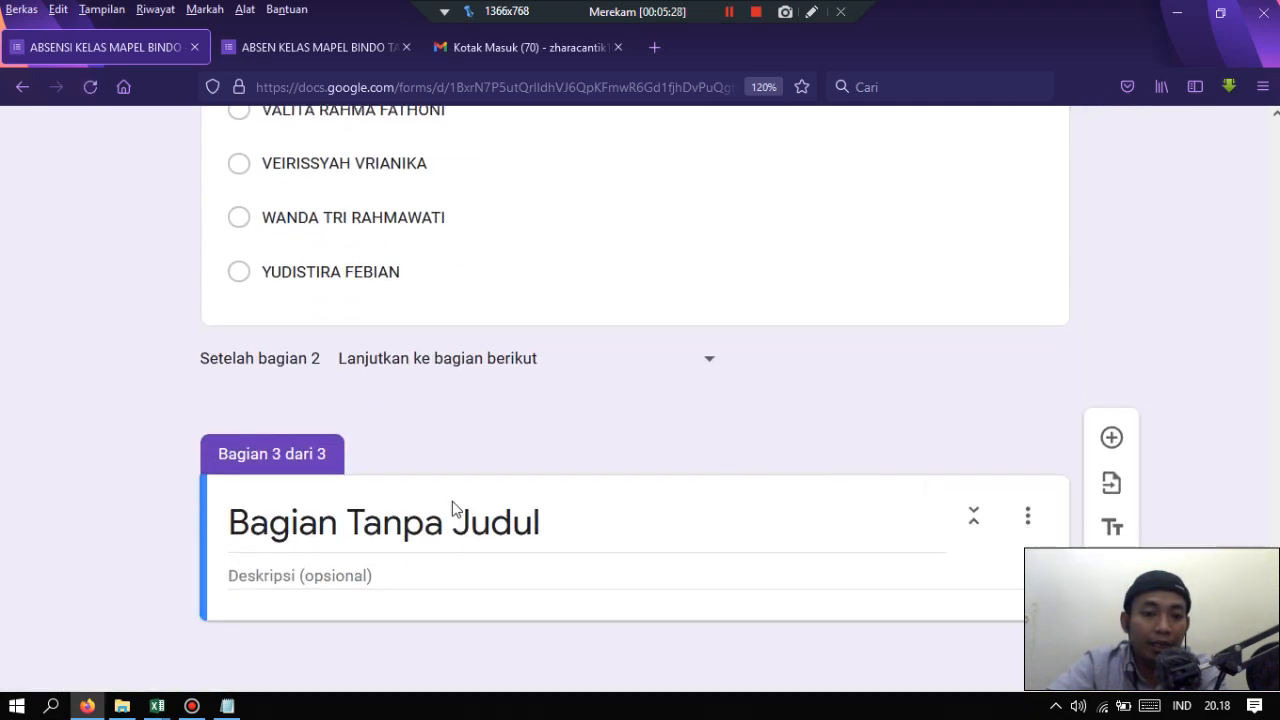
pyautogui.click(370, 537)
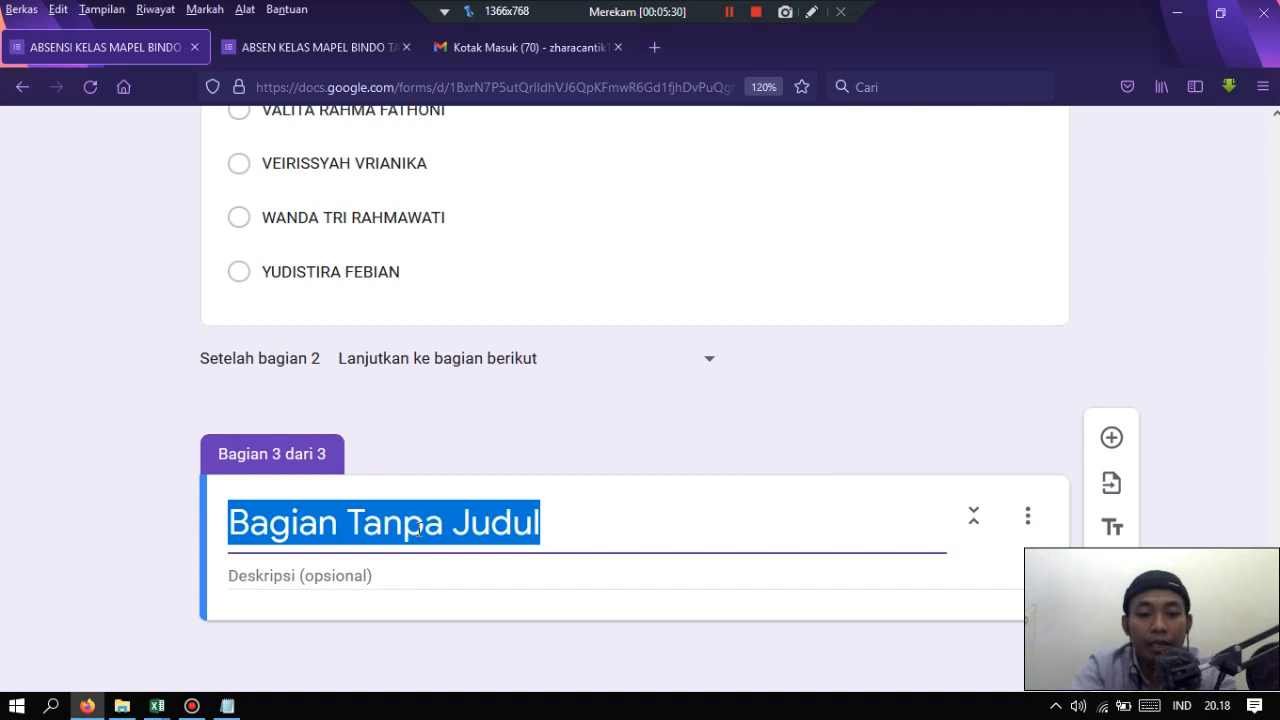
pyautogui.write('DAFTAR NAMA 9B')
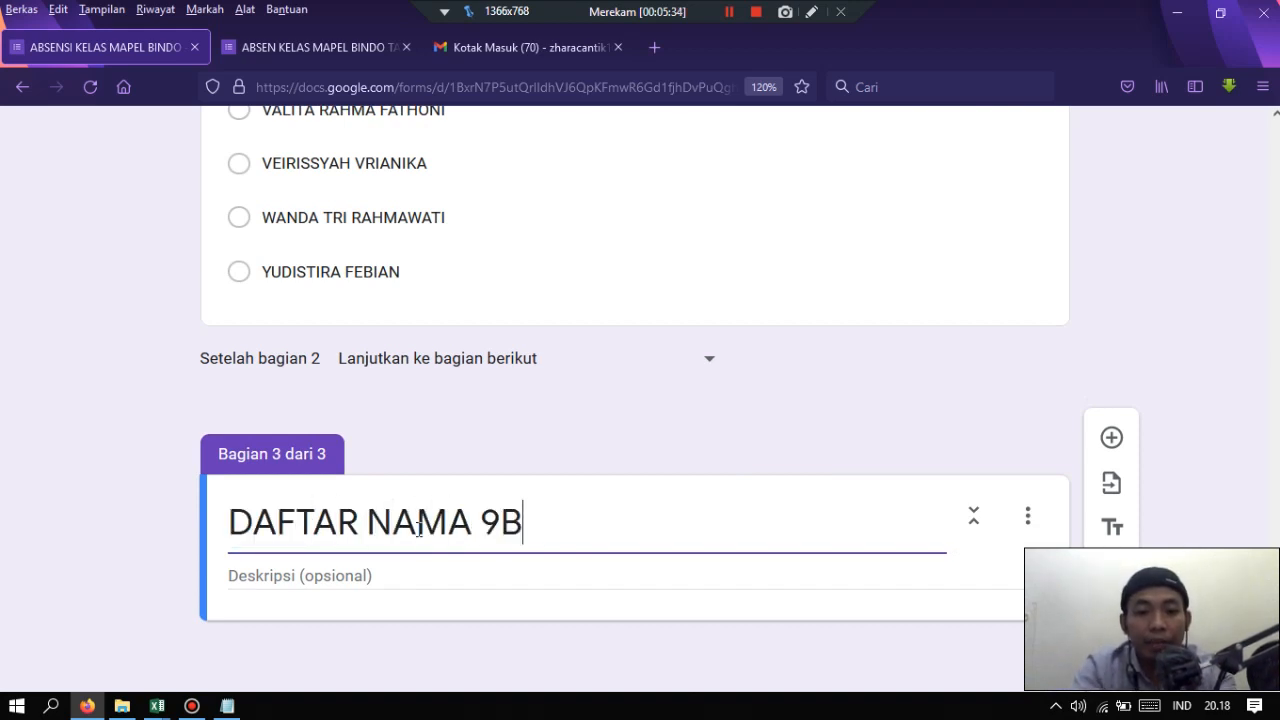
# - Add a required drop-down question titled DAFTAR NAMA 9B to the DAFTAR NAMA 9B section
pyautogui.click(1109, 441)
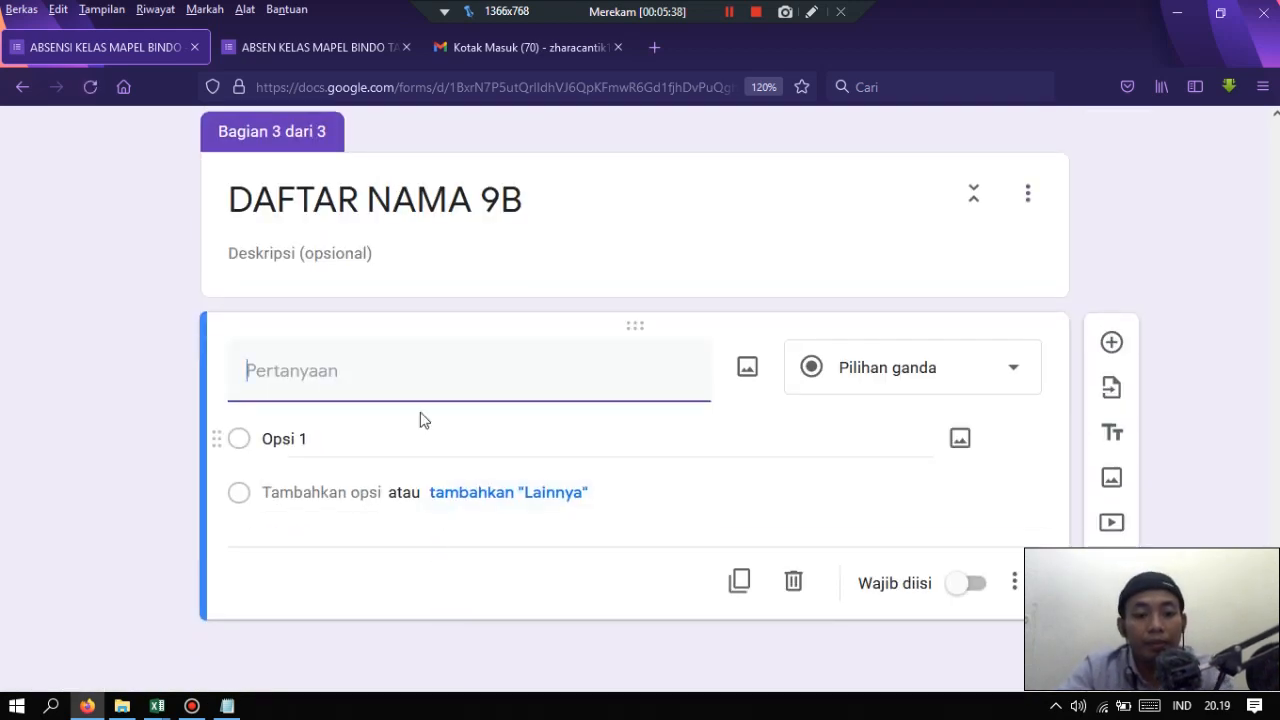
pyautogui.write('DAFTAR NAMA 9B')
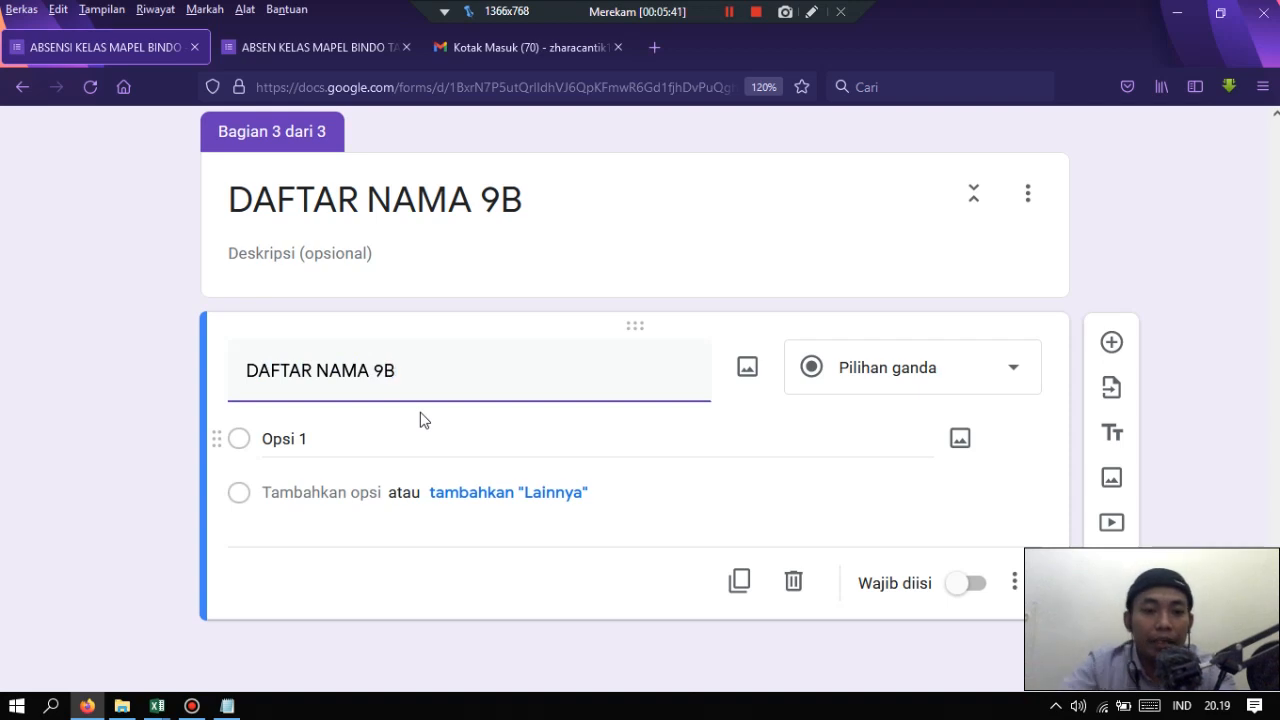
pyautogui.click(363, 446)
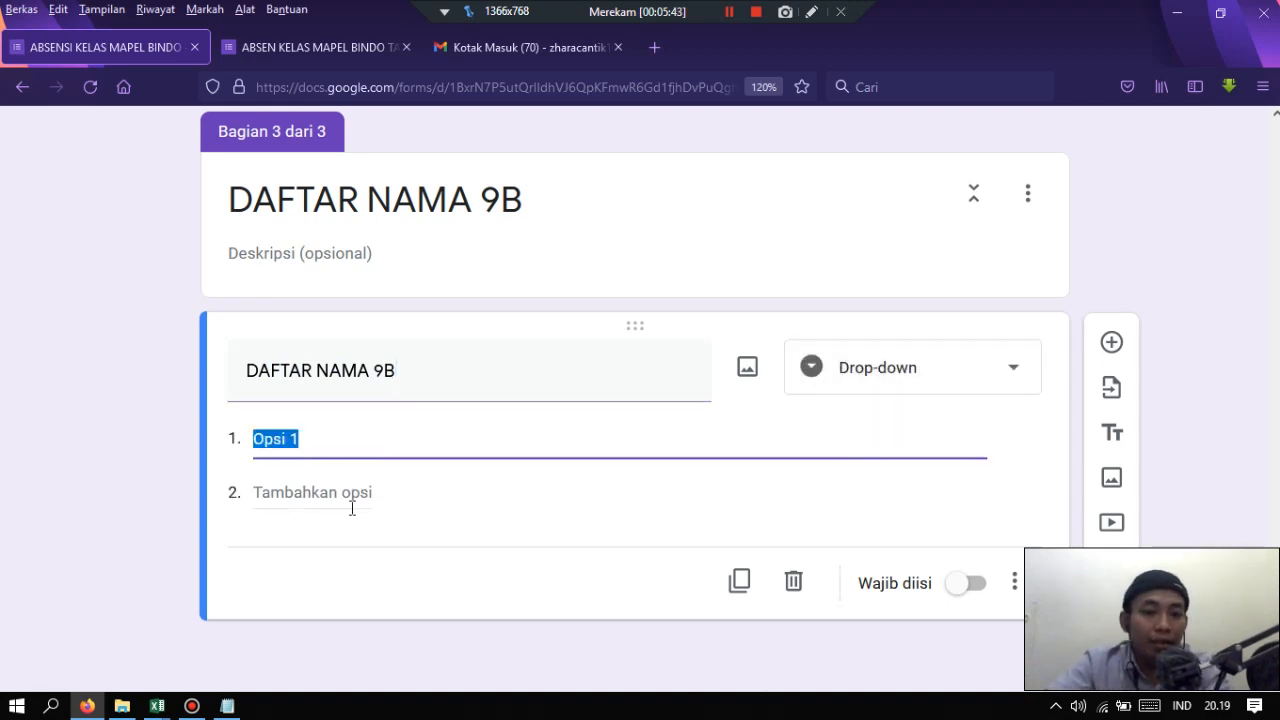
pyautogui.click(871, 378)
pyautogui.click(901, 367)
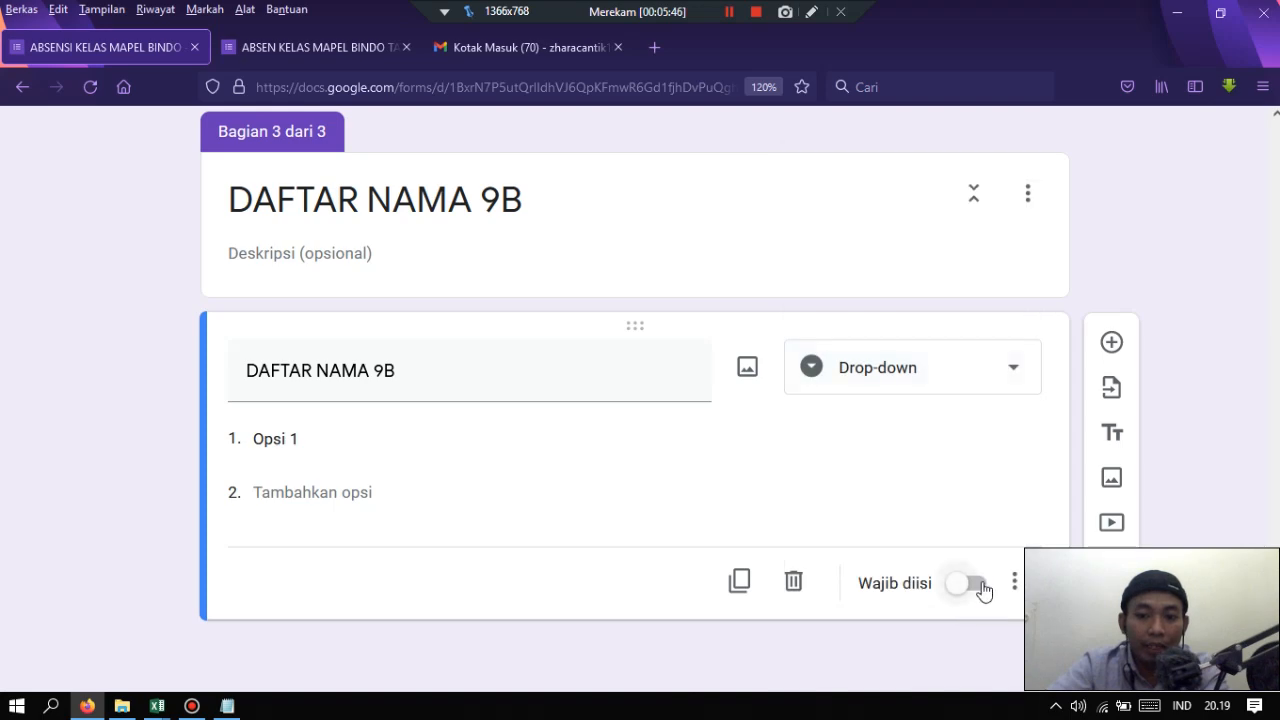
pyautogui.click(972, 583)
# - Switch to the student list in Excel and copy the class 9B student names in C40:C71 of Sheet1
pyautogui.click(326, 443)
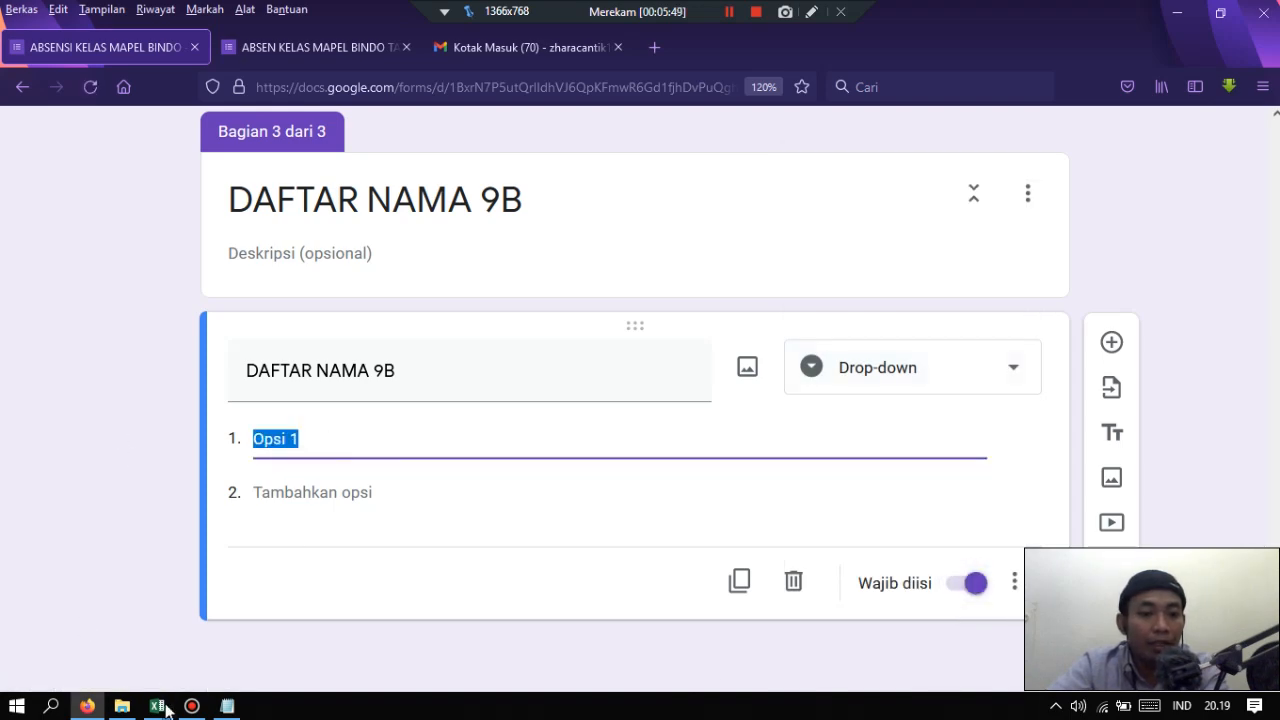
pyautogui.moveTo(157, 706)
pyautogui.click(245, 612)
pyautogui.scroll(-3, 305, 618)
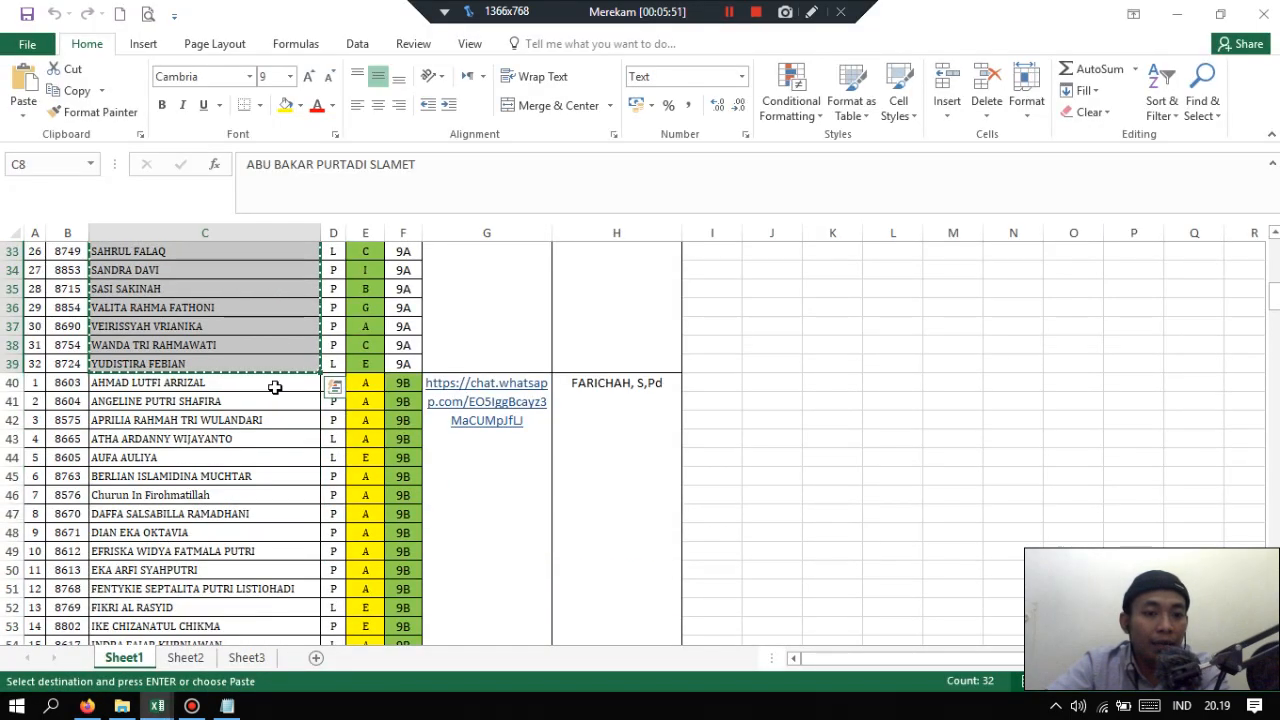
pyautogui.moveTo(274, 386); pyautogui.dragTo(271, 586)
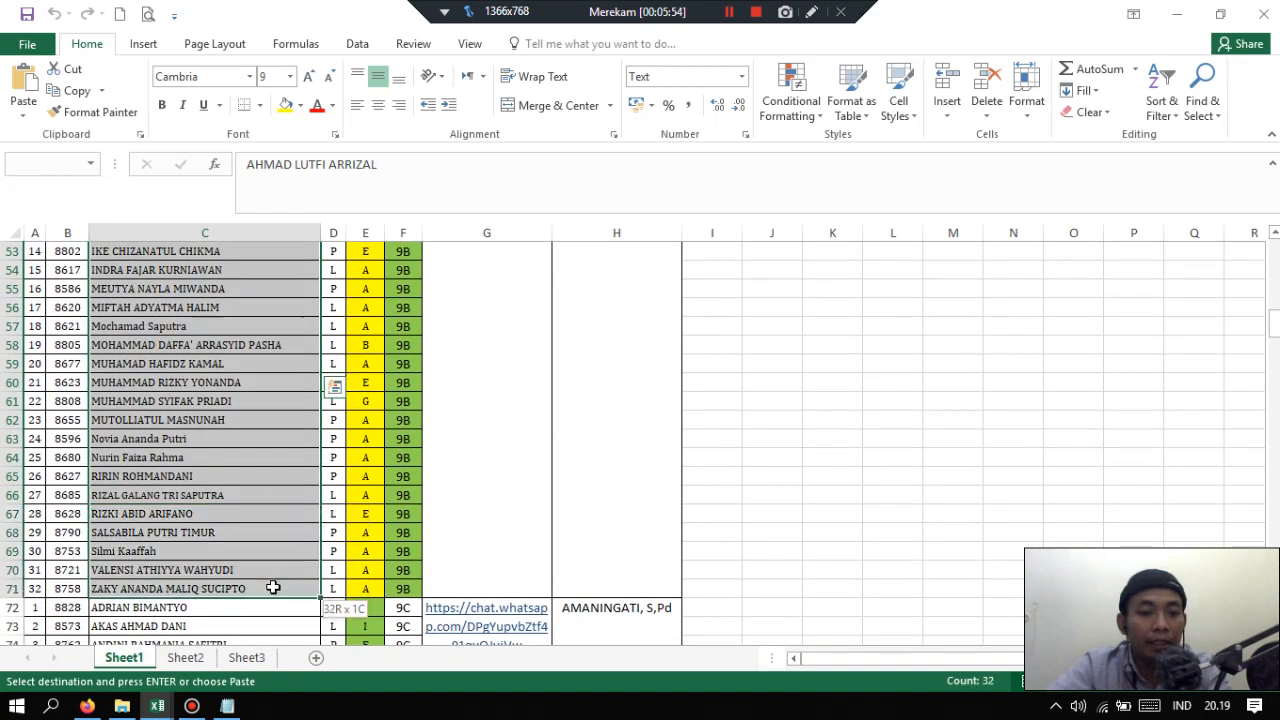
pyautogui.hotkey('ctrl', 'c')
# - Return to the form in Firefox and paste the copied names as the options of the DAFTAR NAMA 9B question
pyautogui.click(87, 708)
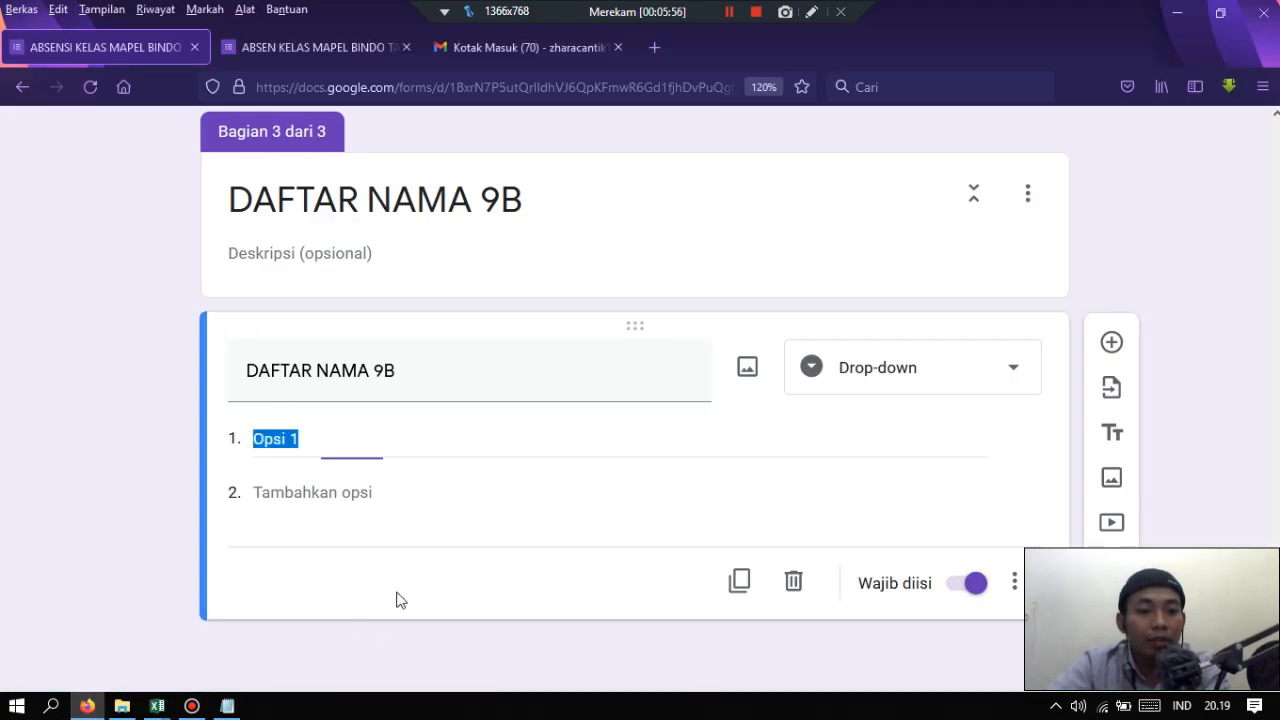
pyautogui.click(341, 430)
pyautogui.hotkey('ctrl', 'a')
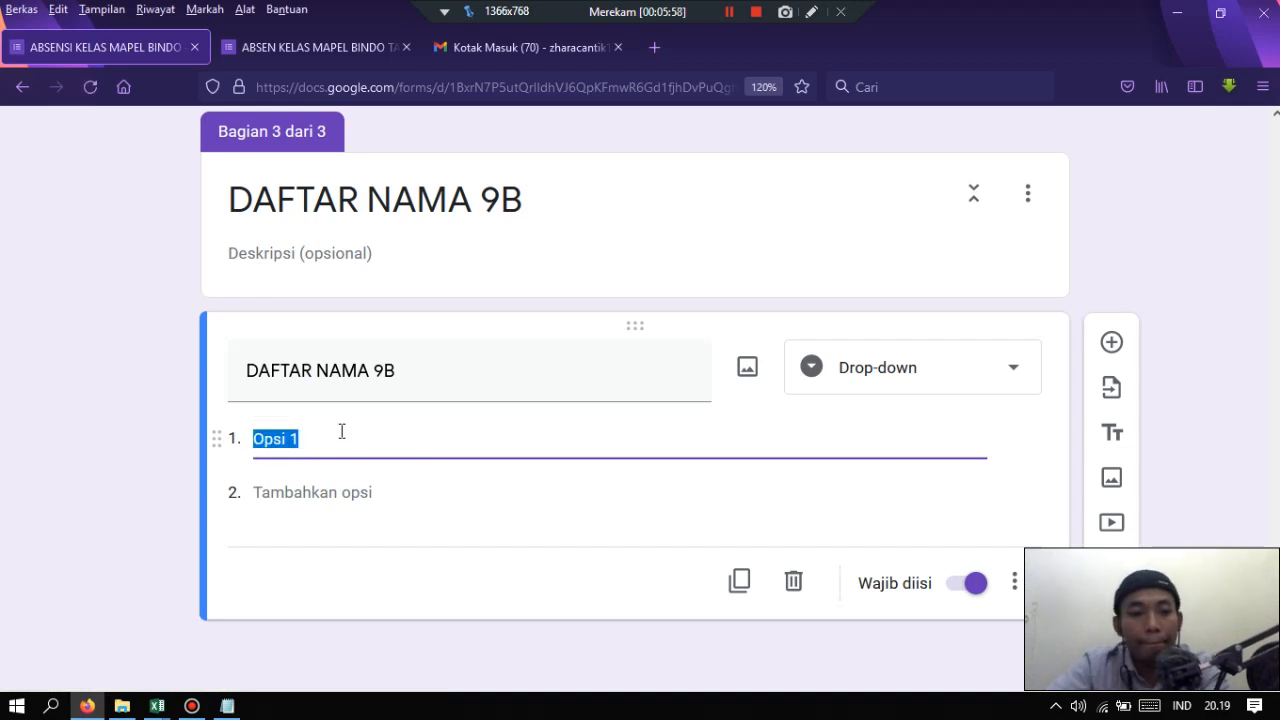
pyautogui.hotkey('ctrl', 'v')
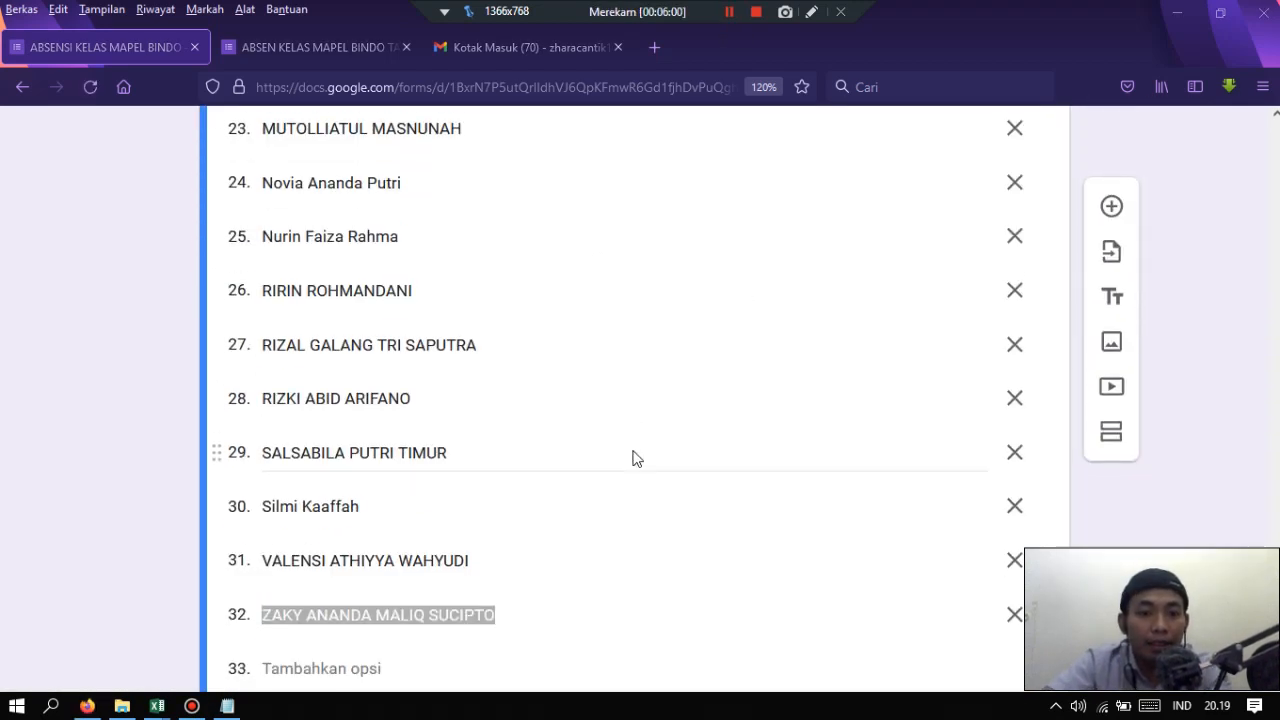
pyautogui.scroll(6, 880, 486)
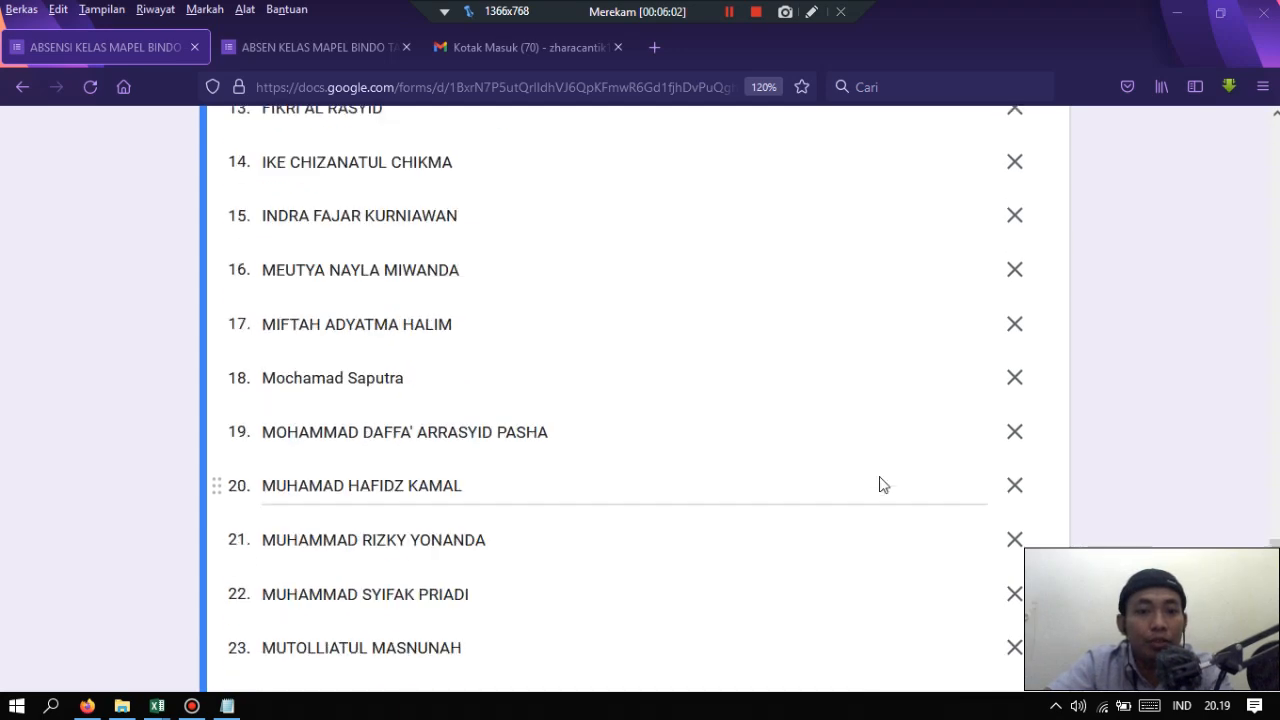
pyautogui.scroll(10, 880, 486)
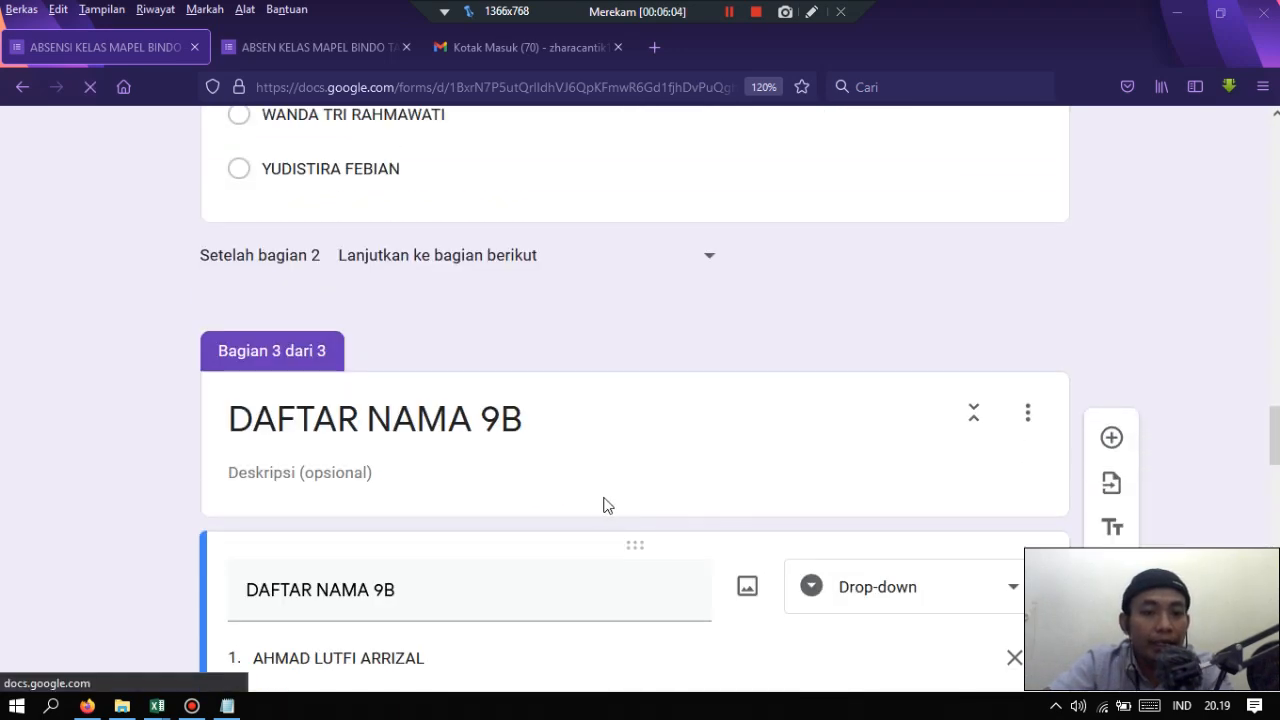
pyautogui.scroll(20, 603, 505)
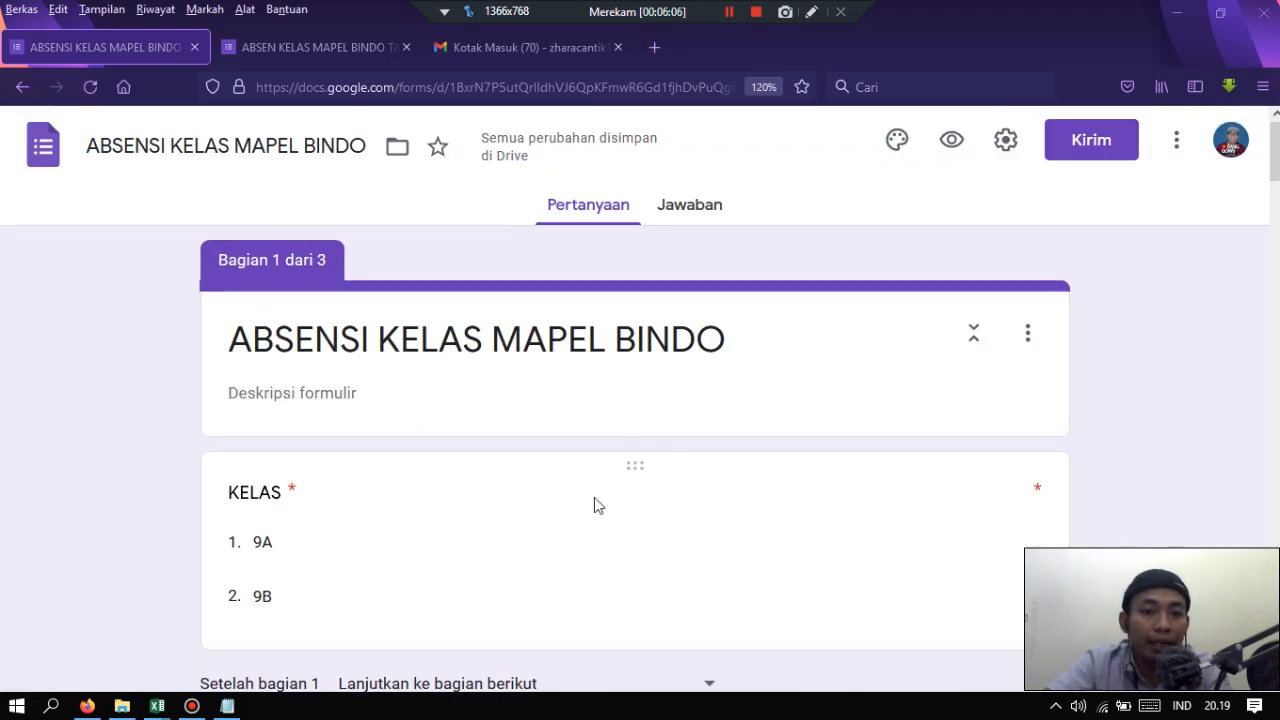
pyautogui.scroll(-2, 594, 500)
pyautogui.click(809, 14)
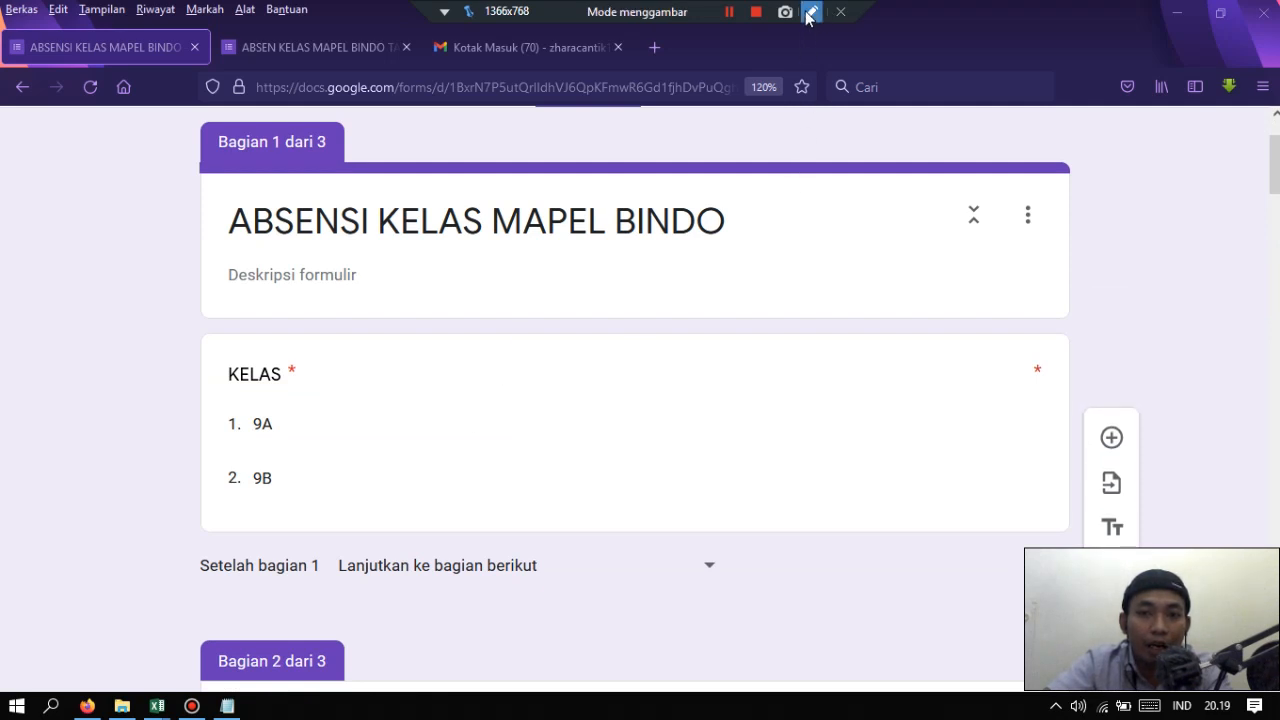
pyautogui.moveTo(466, 229)
pyautogui.mouseDown()
pyautogui.moveTo(446, 614)
pyautogui.moveTo(490, 38)
pyautogui.mouseUp()
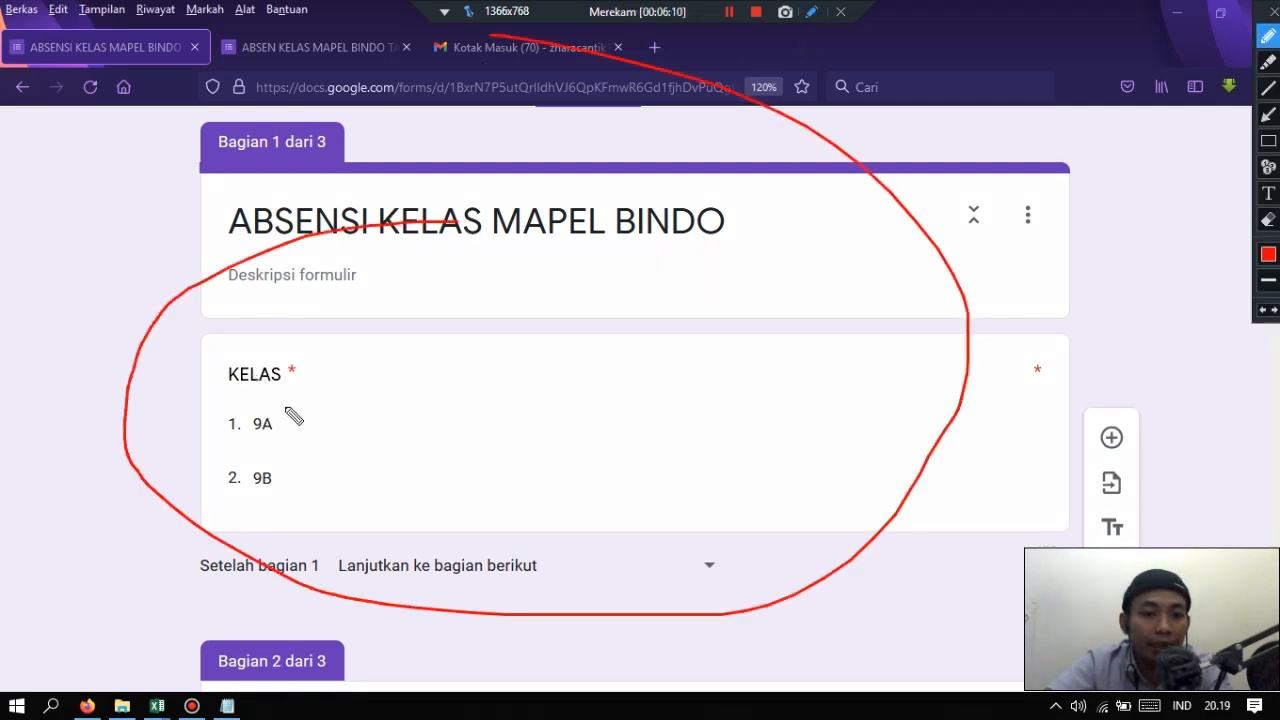
pyautogui.moveTo(274, 392)
pyautogui.mouseDown()
pyautogui.moveTo(212, 412)
pyautogui.moveTo(312, 394)
pyautogui.moveTo(597, 437)
pyautogui.moveTo(606, 374)
pyautogui.moveTo(642, 429)
pyautogui.mouseUp()
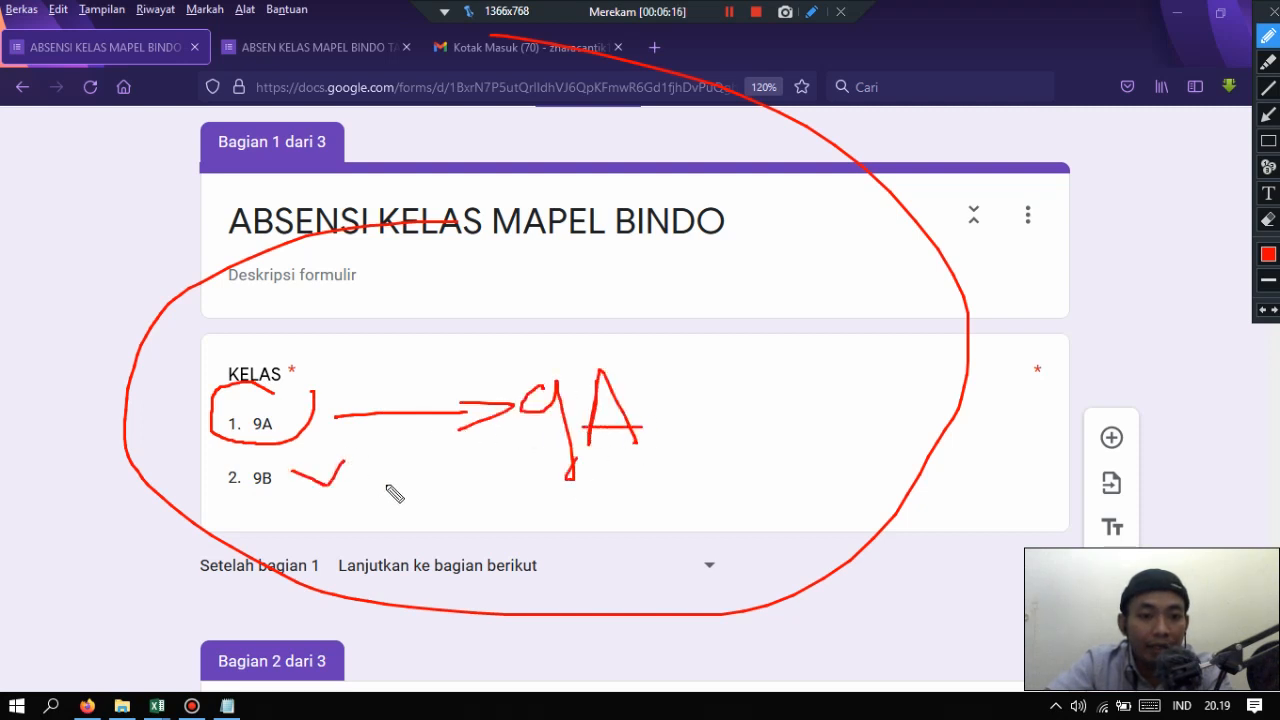
pyautogui.moveTo(382, 485); pyautogui.dragTo(713, 485)
pyautogui.moveTo(828, 468)
pyautogui.mouseDown()
pyautogui.moveTo(863, 508)
pyautogui.moveTo(845, 514)
pyautogui.mouseUp()
pyautogui.click(1275, 14)
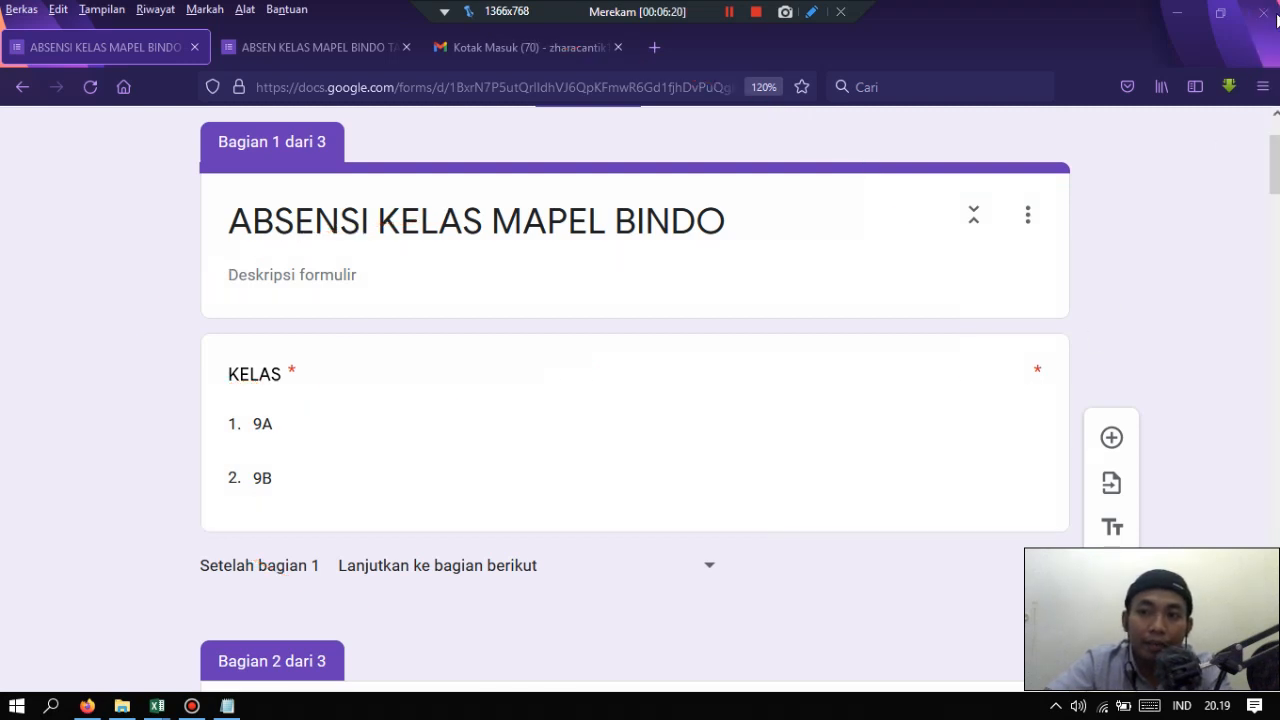
# - Enable "Buka bagian berdasarkan jawaban" for the KELAS question so each class option can lead to its own section
pyautogui.click(803, 480)
pyautogui.scroll(-4, 663, 437)
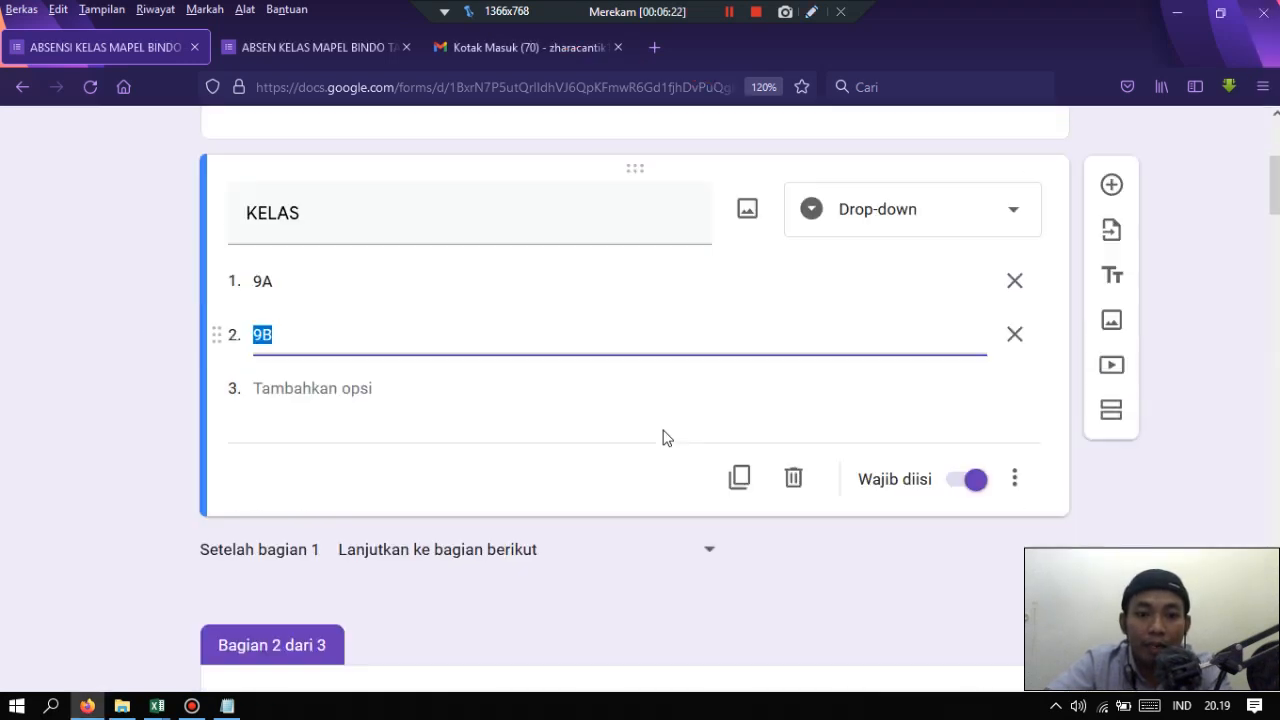
pyautogui.scroll(1, 910, 365)
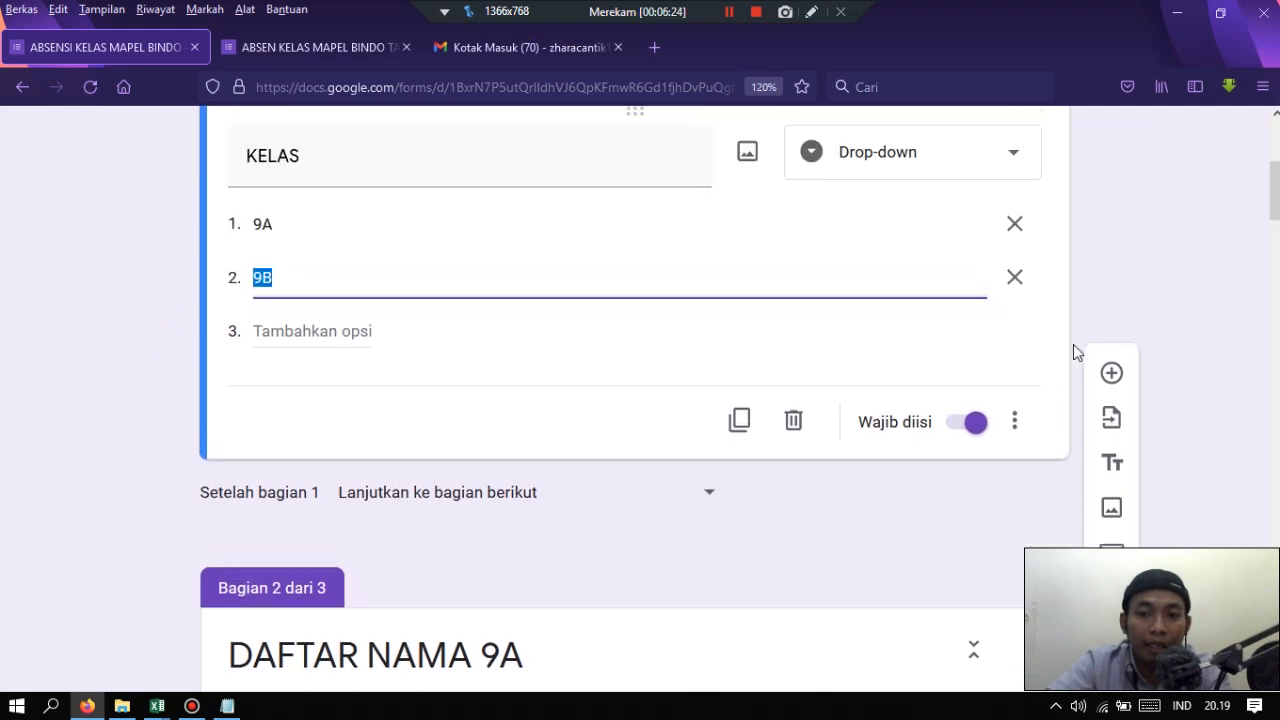
pyautogui.click(1015, 422)
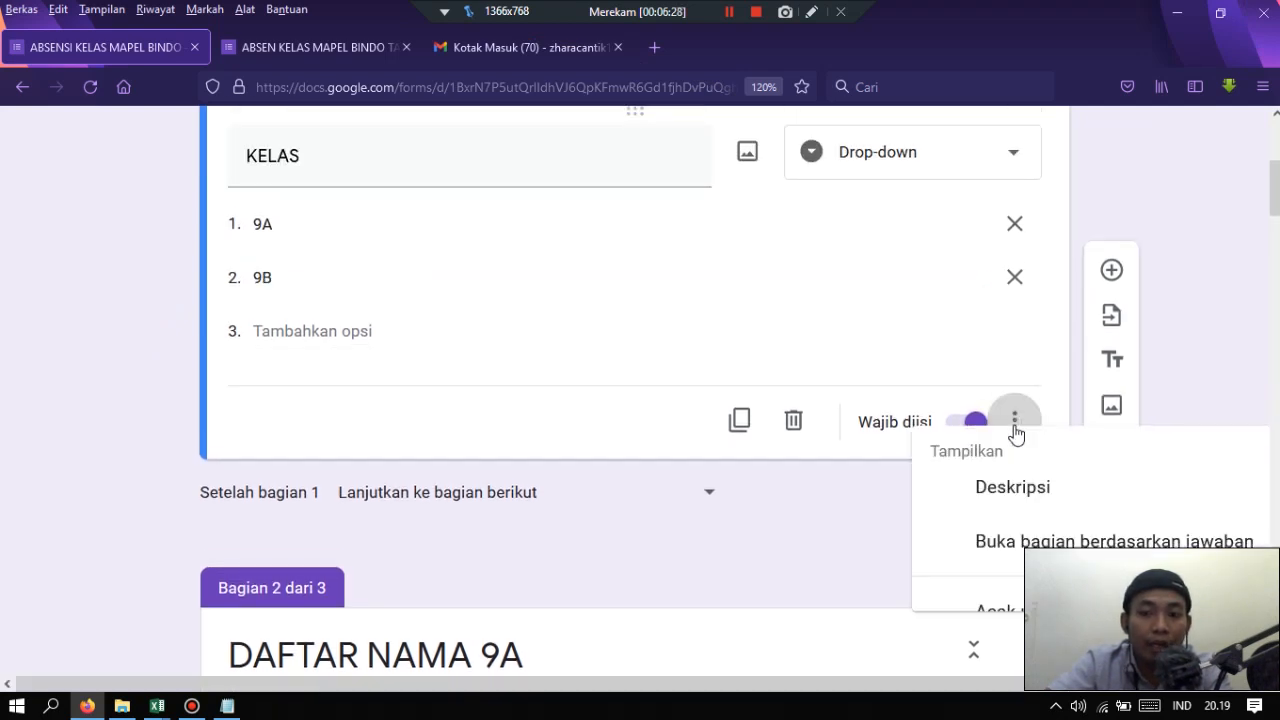
pyautogui.scroll(-5, 1229, 288)
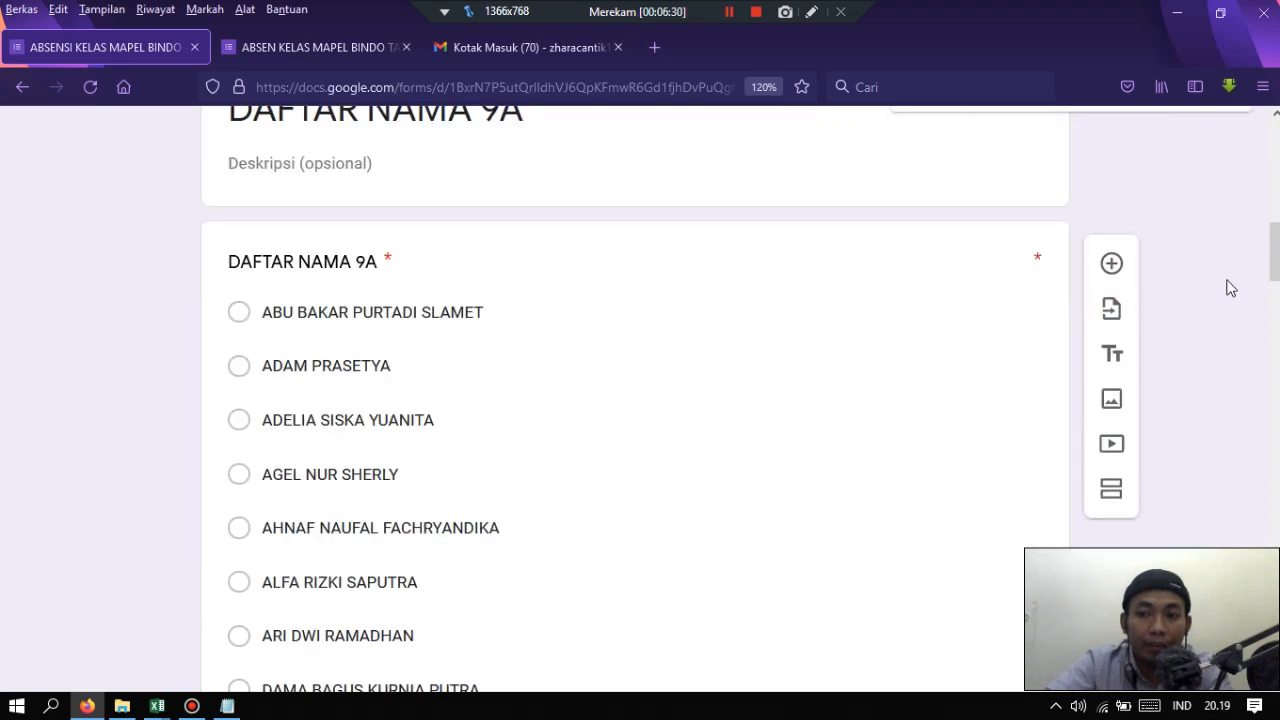
pyautogui.scroll(3, 1100, 320)
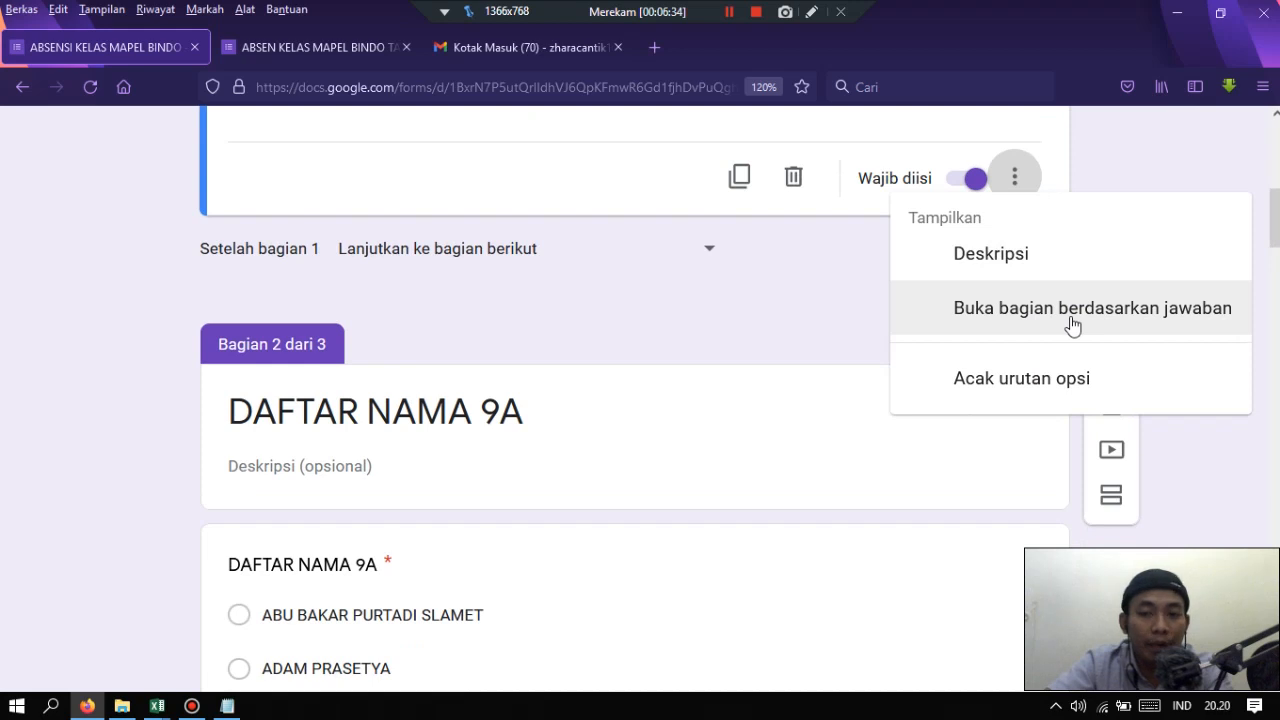
pyautogui.click(1072, 310)
pyautogui.scroll(2, 1000, 300)
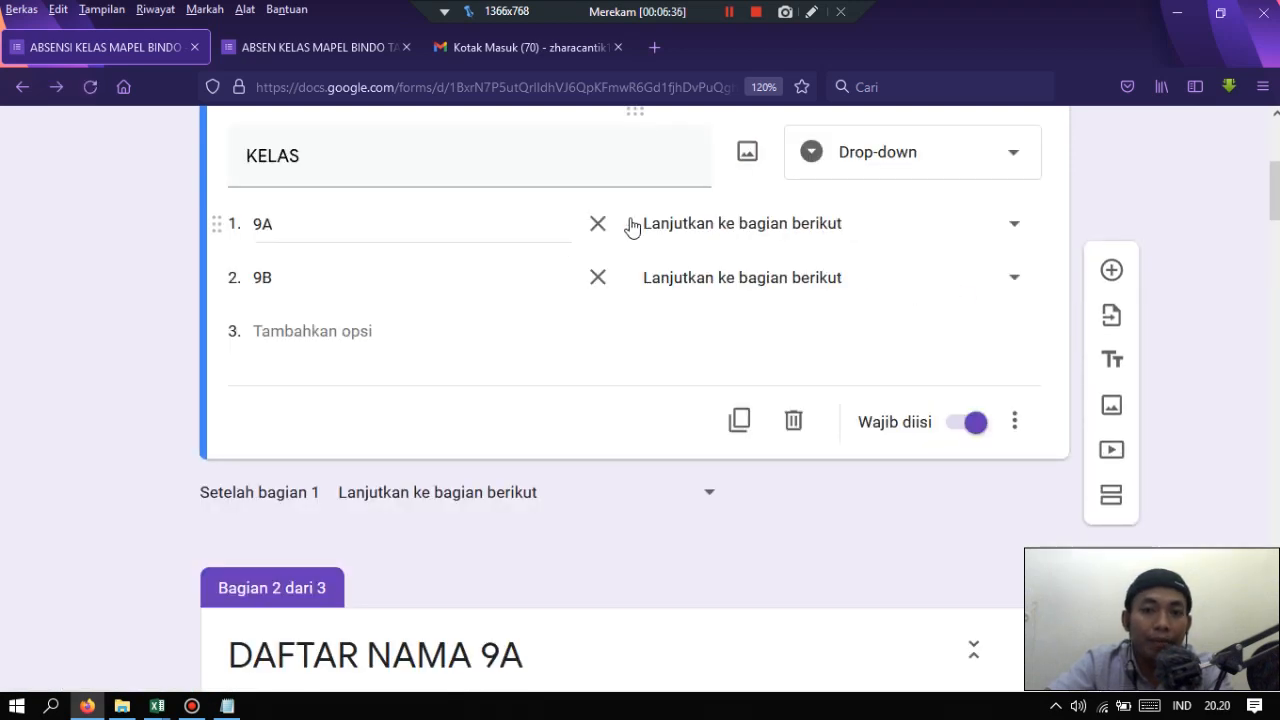
pyautogui.click(811, 11)
pyautogui.moveTo(675, 198)
pyautogui.mouseDown()
pyautogui.moveTo(632, 208)
pyautogui.moveTo(940, 228)
pyautogui.moveTo(686, 151)
pyautogui.mouseUp()
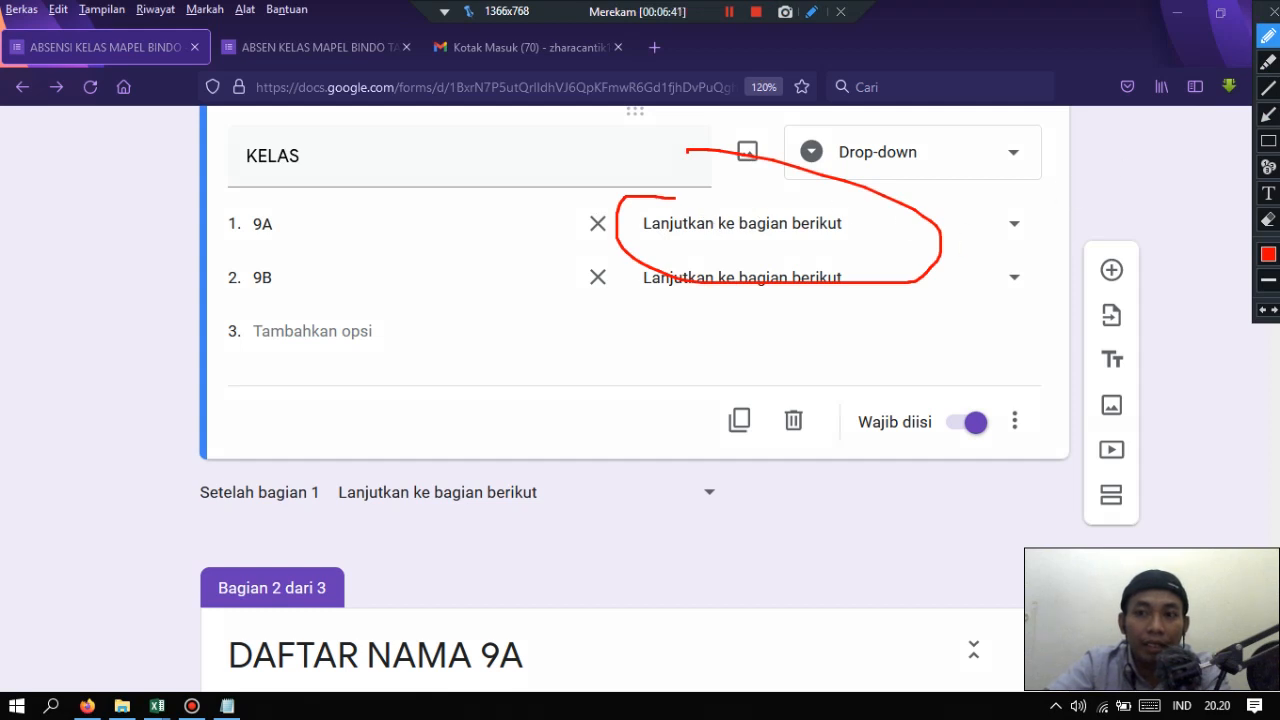
pyautogui.click(1274, 11)
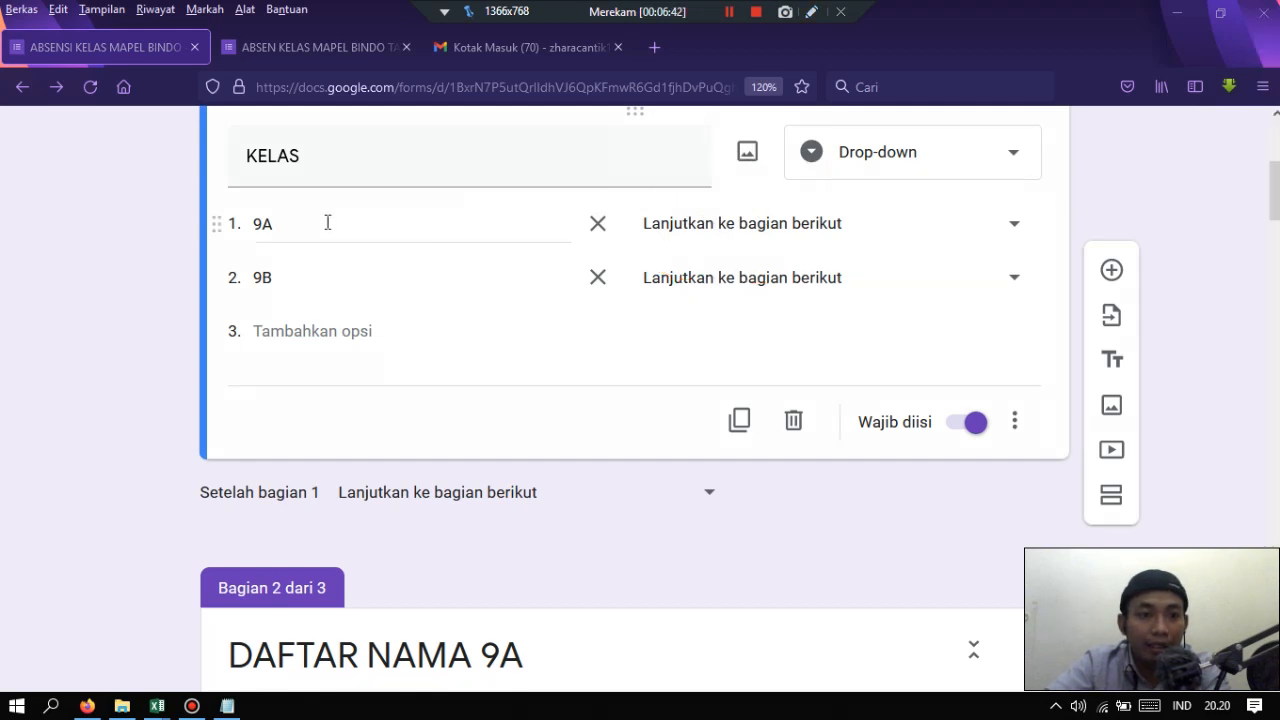
# - Route the KELAS answer 9A to section 2 (DAFTAR NAMA 9A) and 9B to section 3 (DAFTAR NAMA 9B)
pyautogui.click(743, 235)
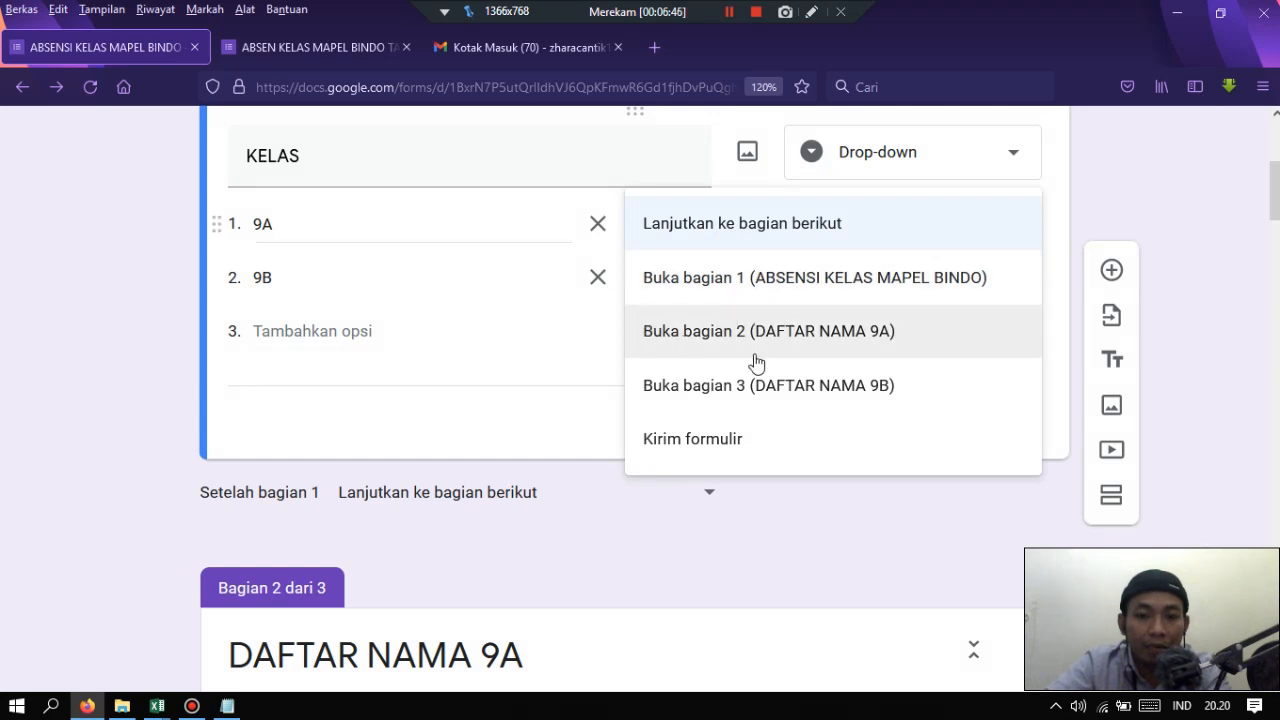
pyautogui.click(822, 346)
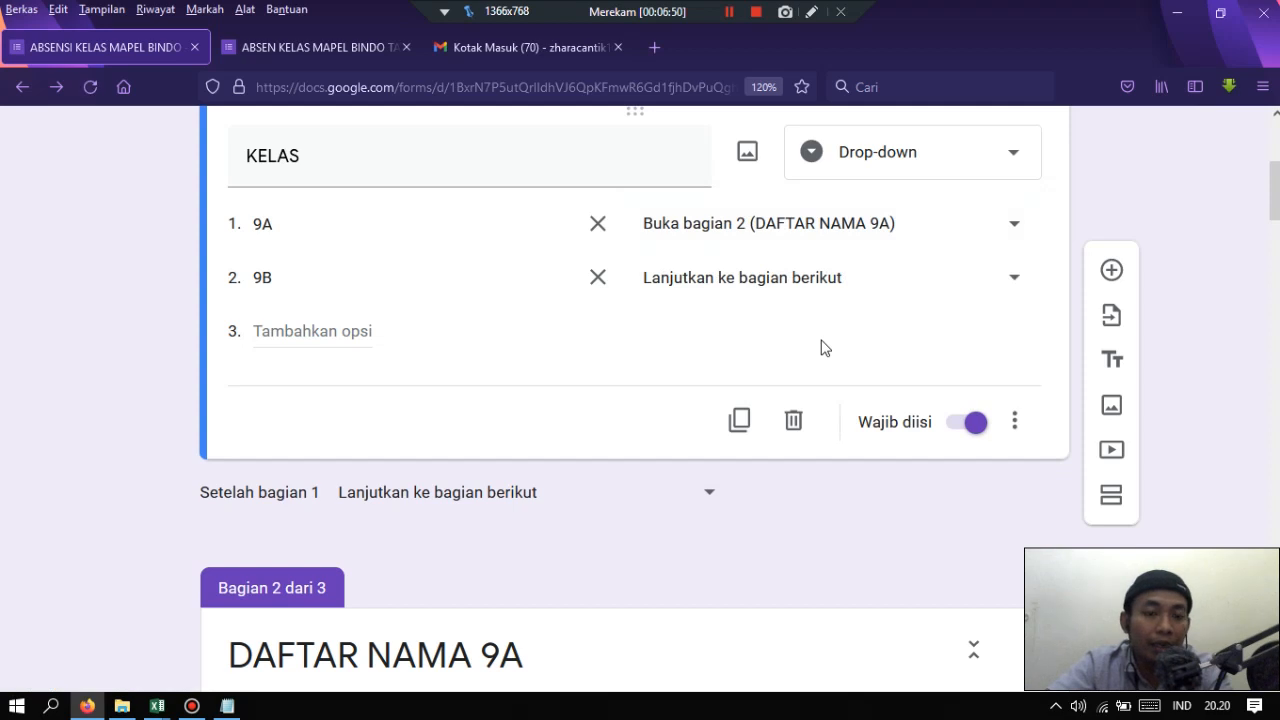
pyautogui.click(720, 285)
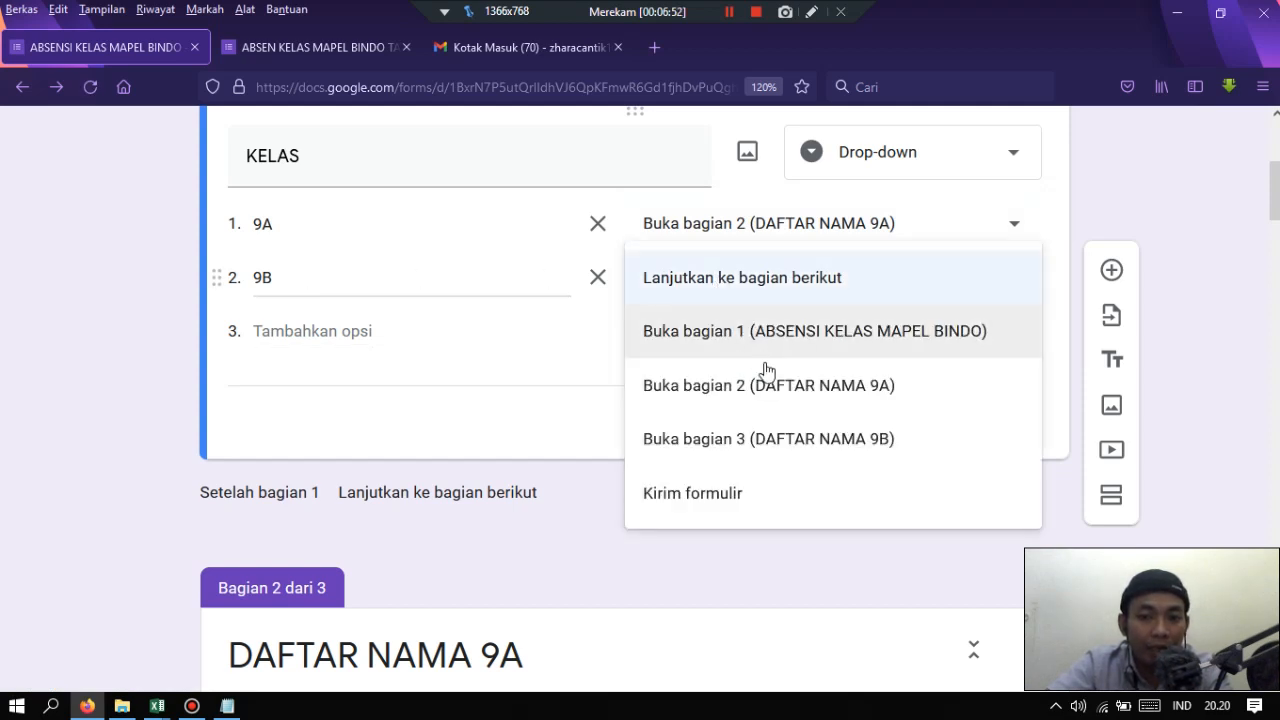
pyautogui.click(812, 450)
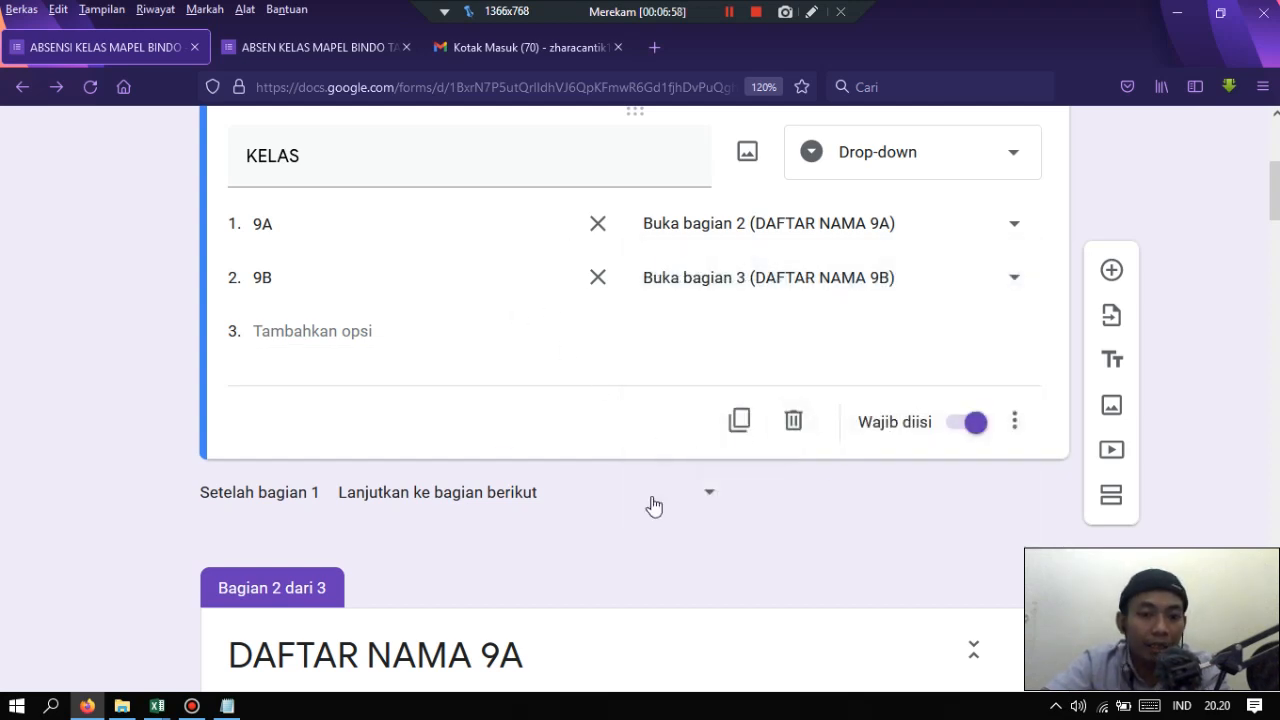
# - Set the form to go to "Kirim formulir" after section 2, DAFTAR NAMA 9A, instead of continuing to the next section
pyautogui.scroll(-4, 651, 500)
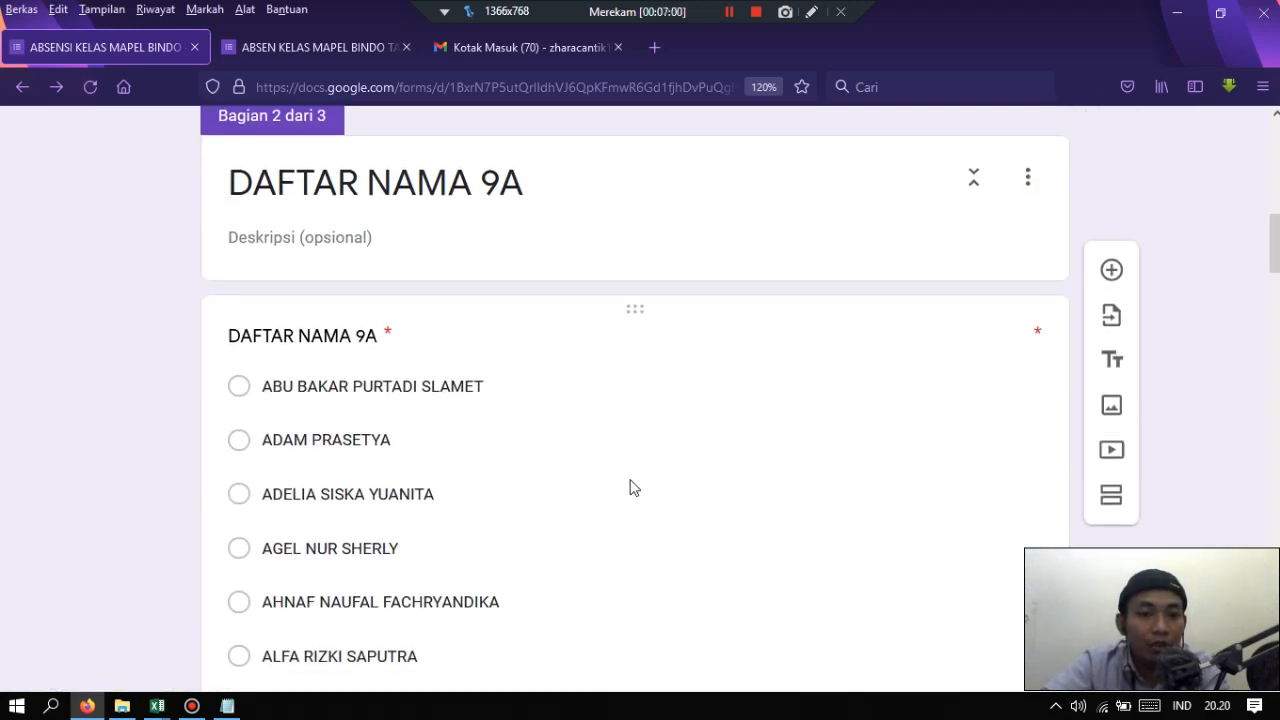
pyautogui.scroll(1, 631, 486)
pyautogui.scroll(-15, 632, 487)
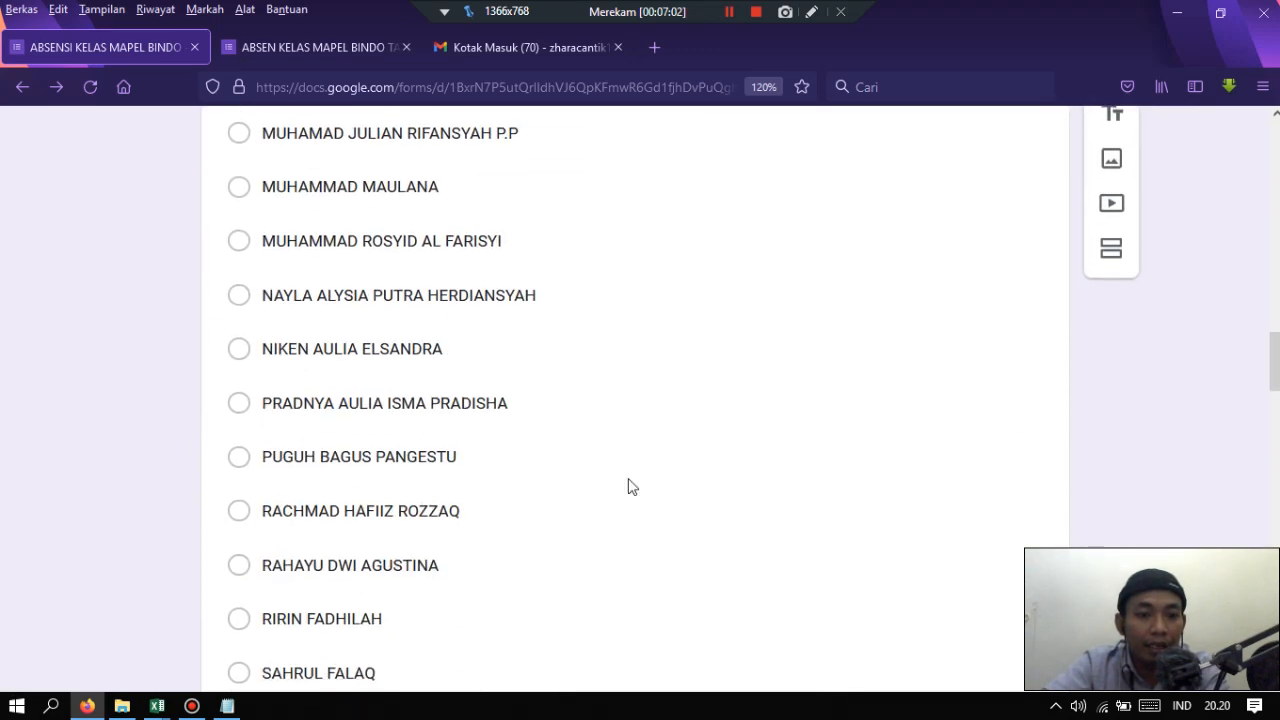
pyautogui.scroll(-5, 630, 479)
pyautogui.scroll(1, 629, 486)
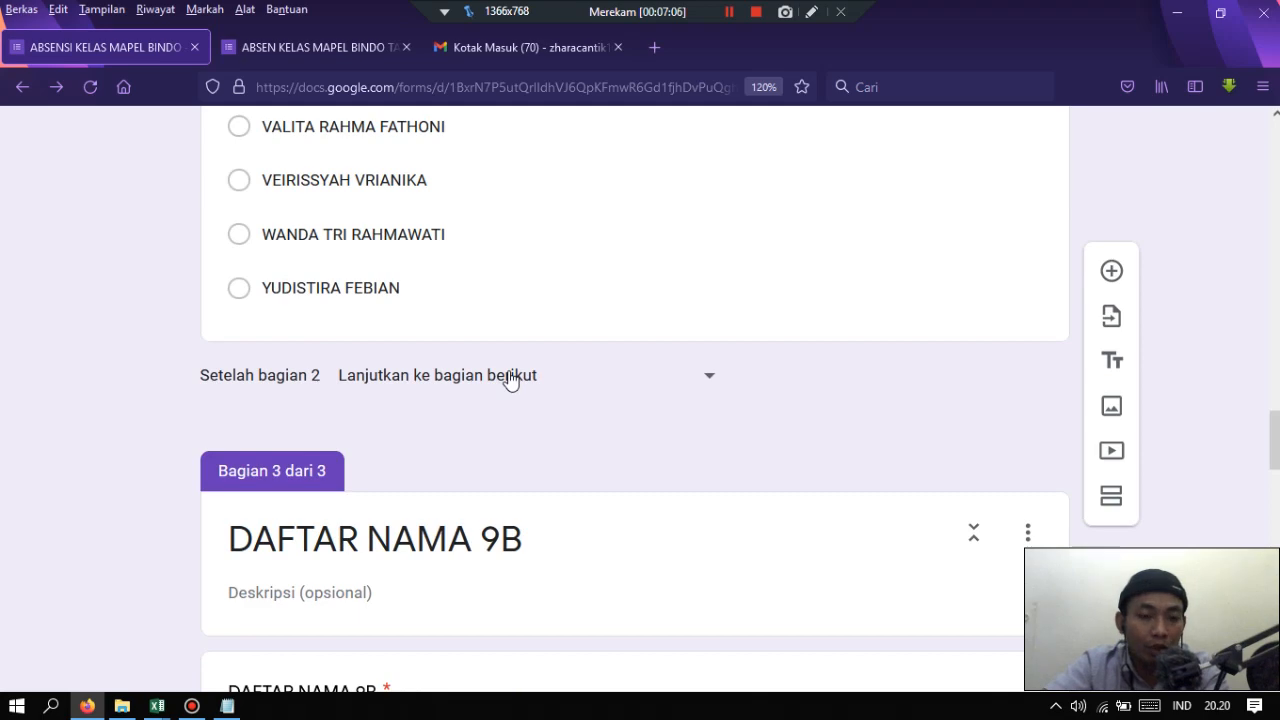
pyautogui.click(510, 380)
pyautogui.click(660, 304)
pyautogui.scroll(5, 541, 277)
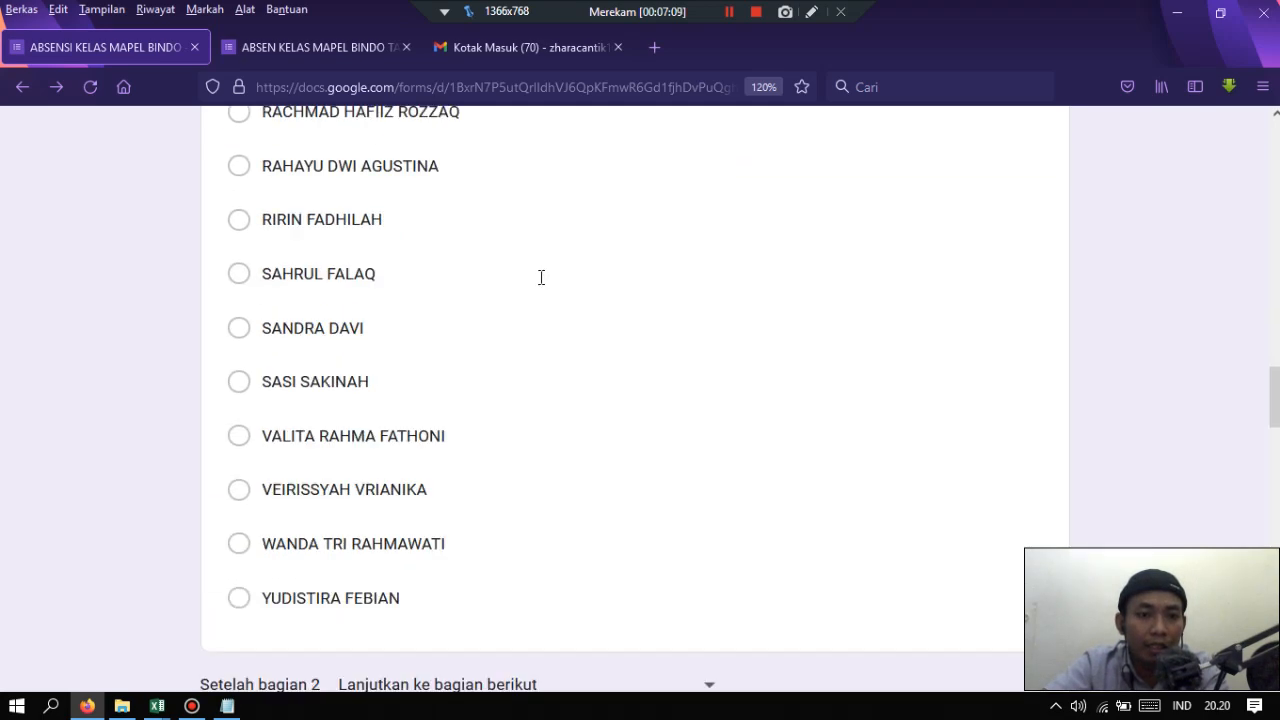
pyautogui.scroll(-5, 510, 342)
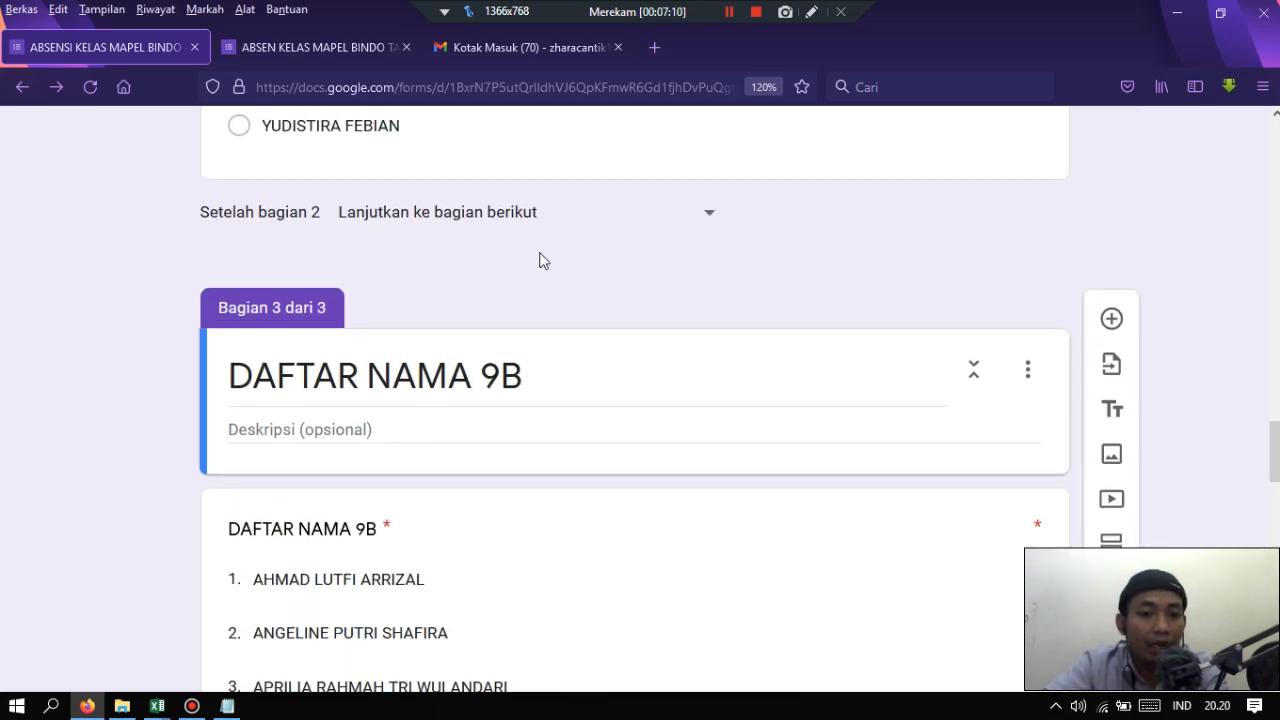
pyautogui.scroll(1, 545, 347)
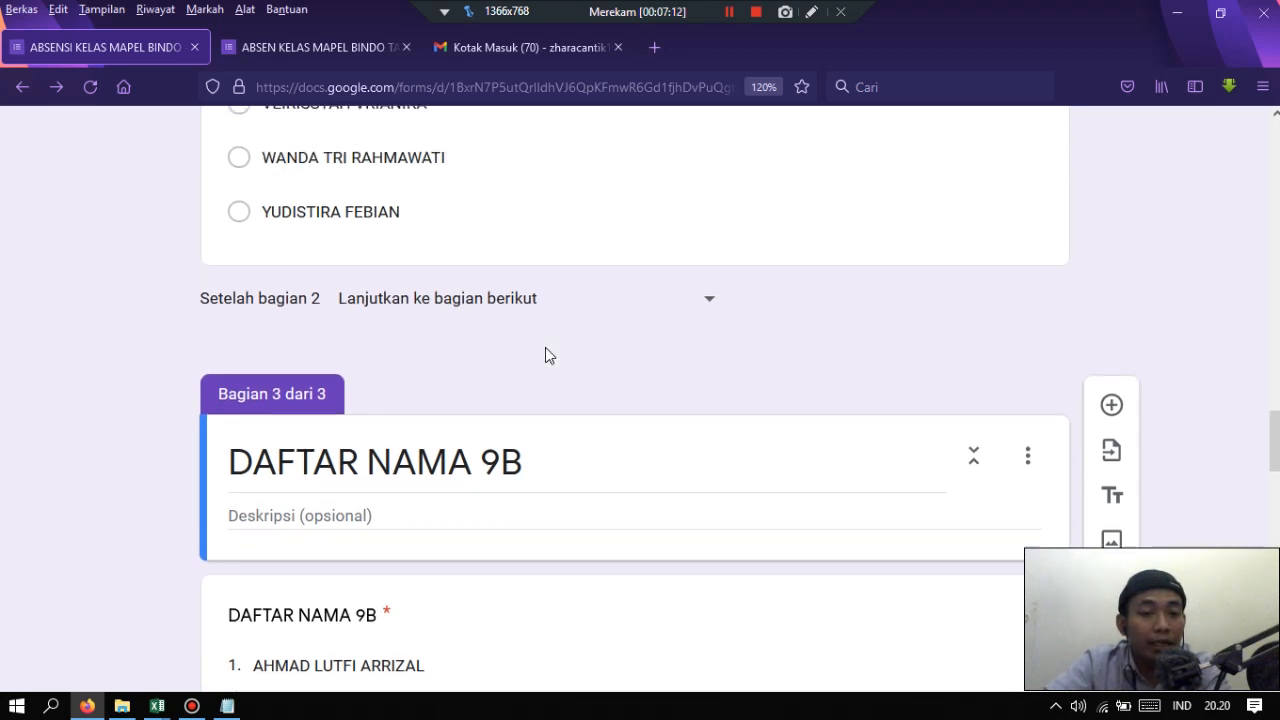
pyautogui.scroll(3, 546, 305)
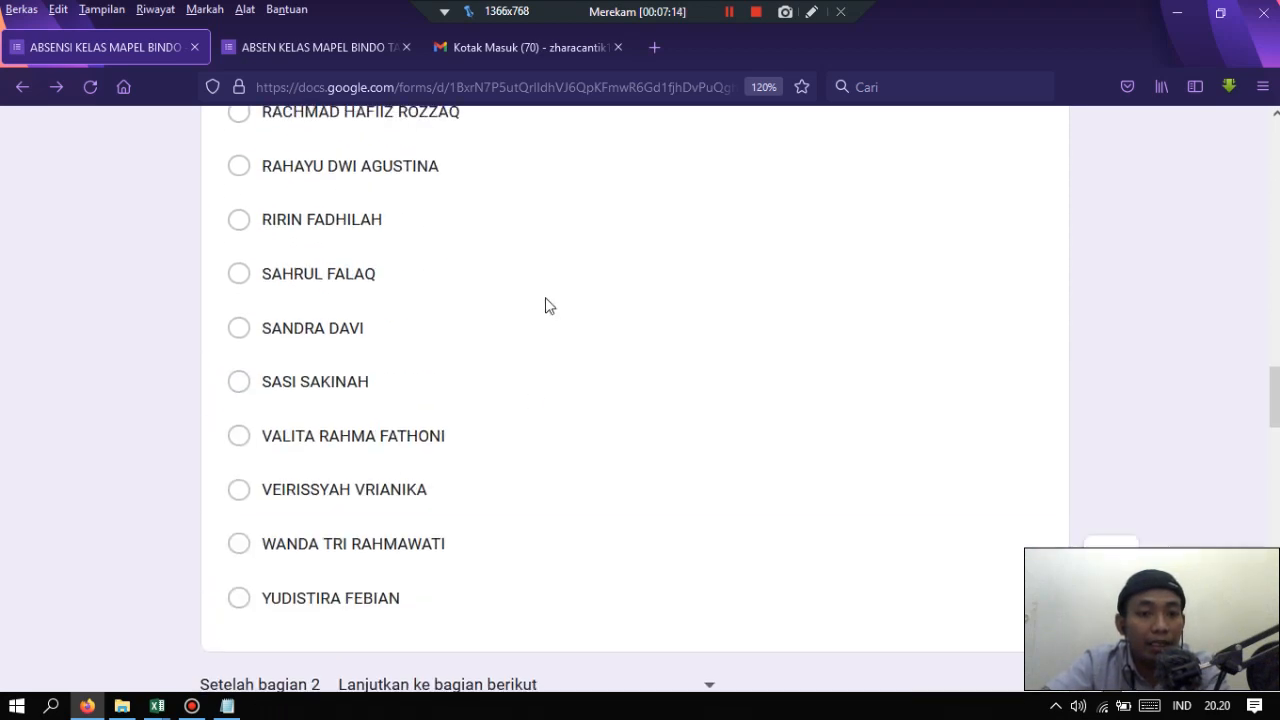
pyautogui.scroll(2, 531, 323)
pyautogui.scroll(-5, 538, 331)
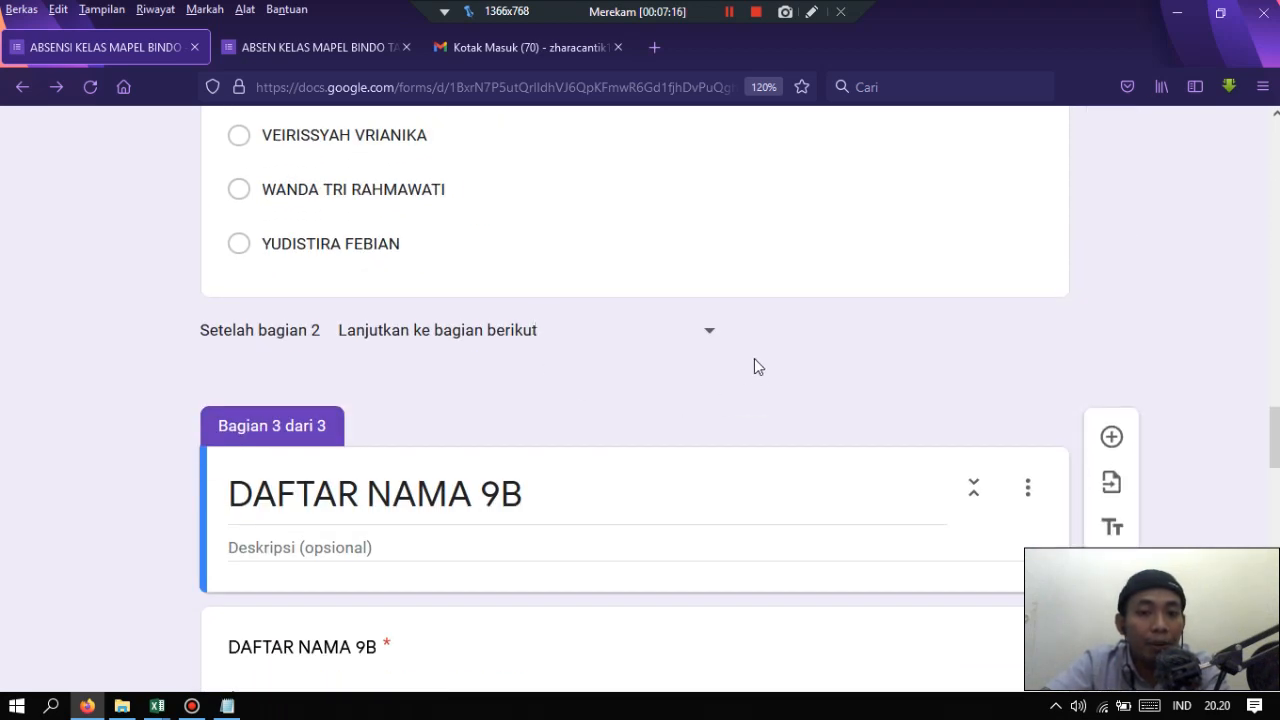
pyautogui.click(547, 336)
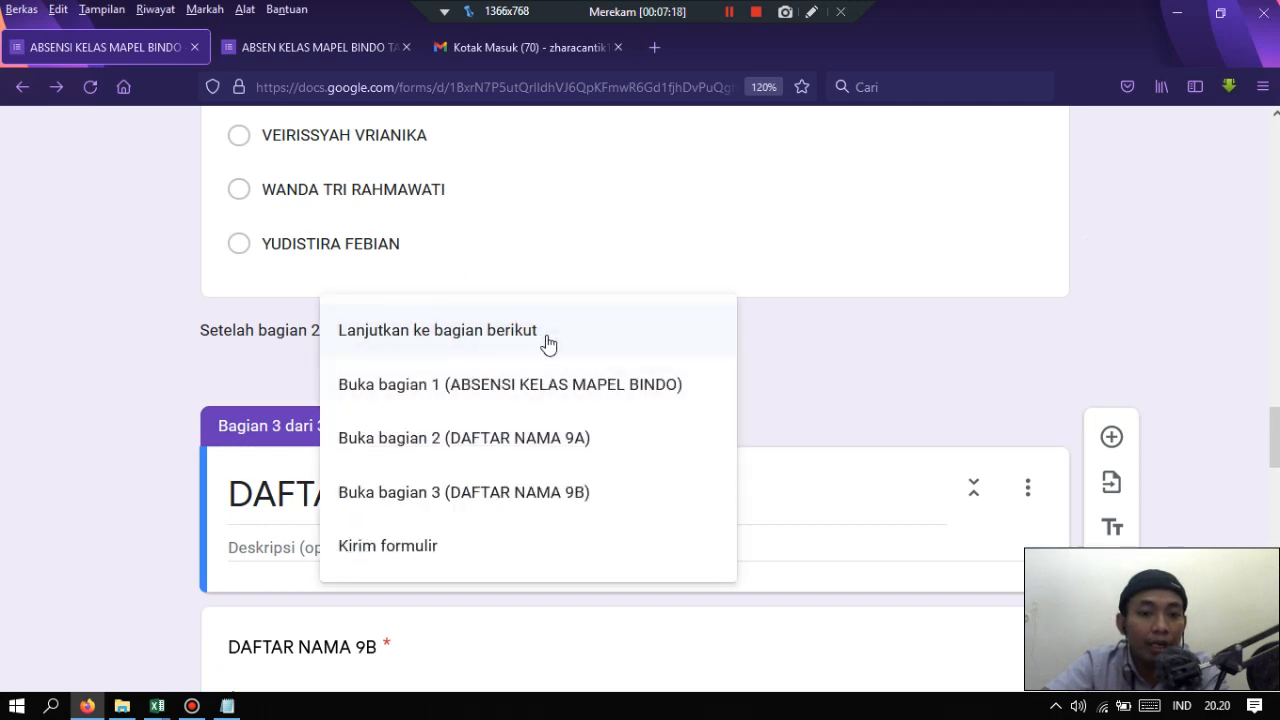
pyautogui.click(443, 549)
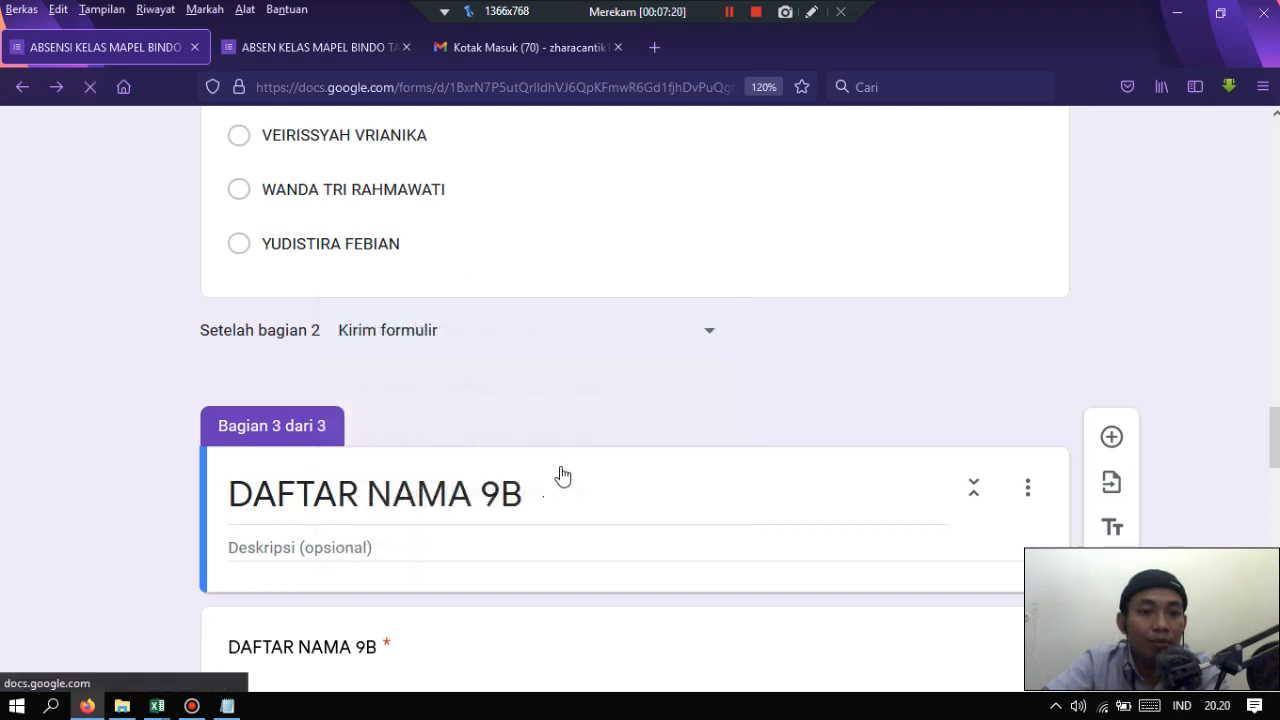
# - Check the end of the DAFTAR NAMA 9B section for any setting that follows its student-name question
pyautogui.scroll(-10, 620, 411)
pyautogui.scroll(-7, 619, 410)
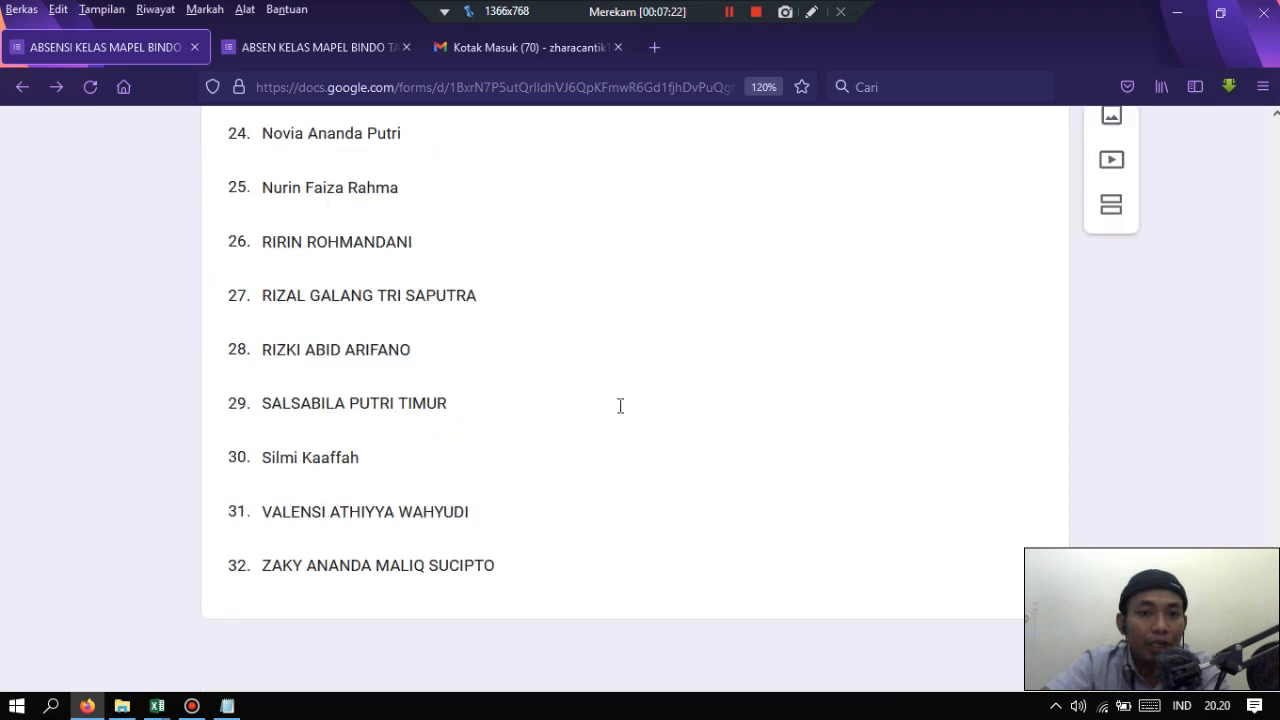
pyautogui.click(670, 493)
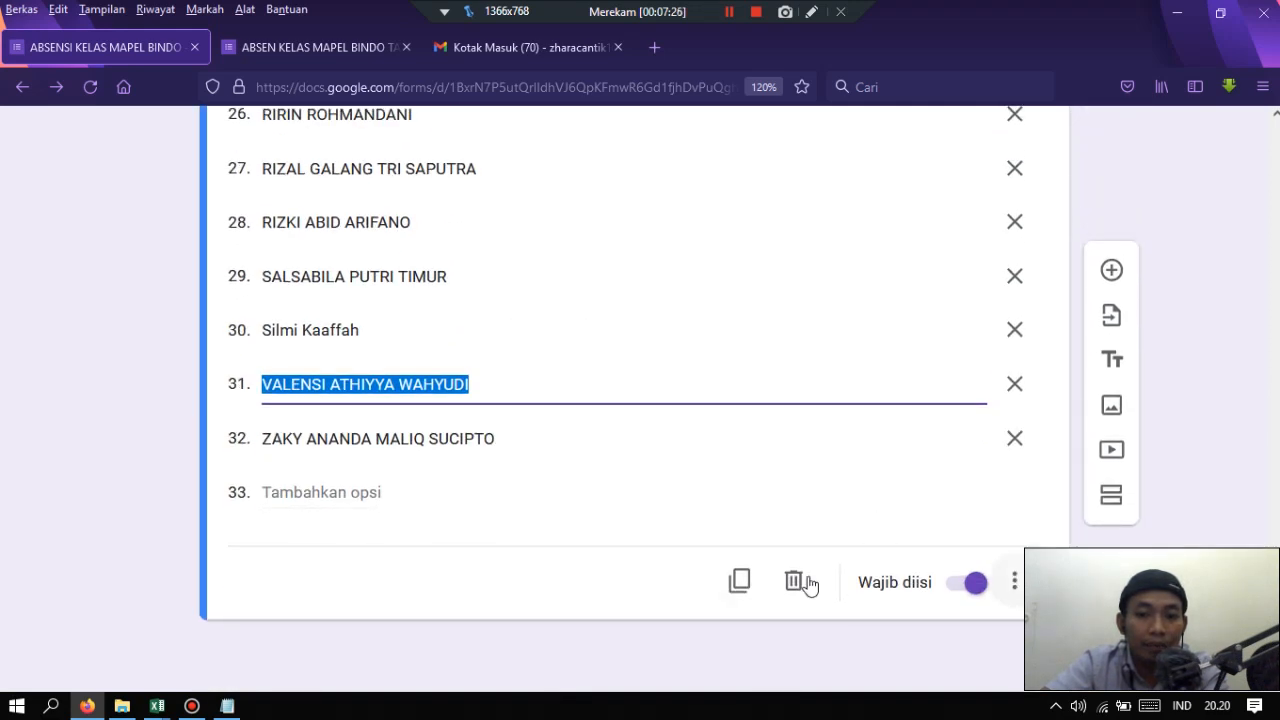
pyautogui.click(565, 618)
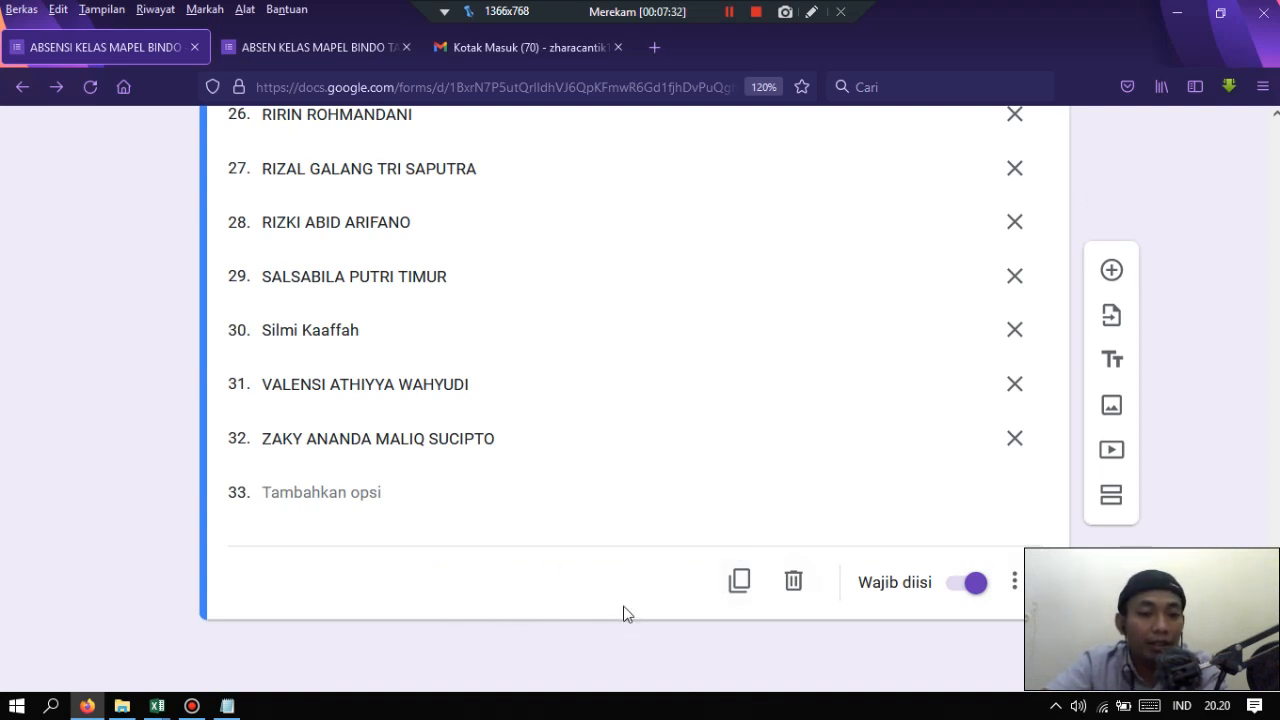
# - Preview the form and continue to the next section with 9A chosen as KELAS
pyautogui.scroll(20, 625, 610)
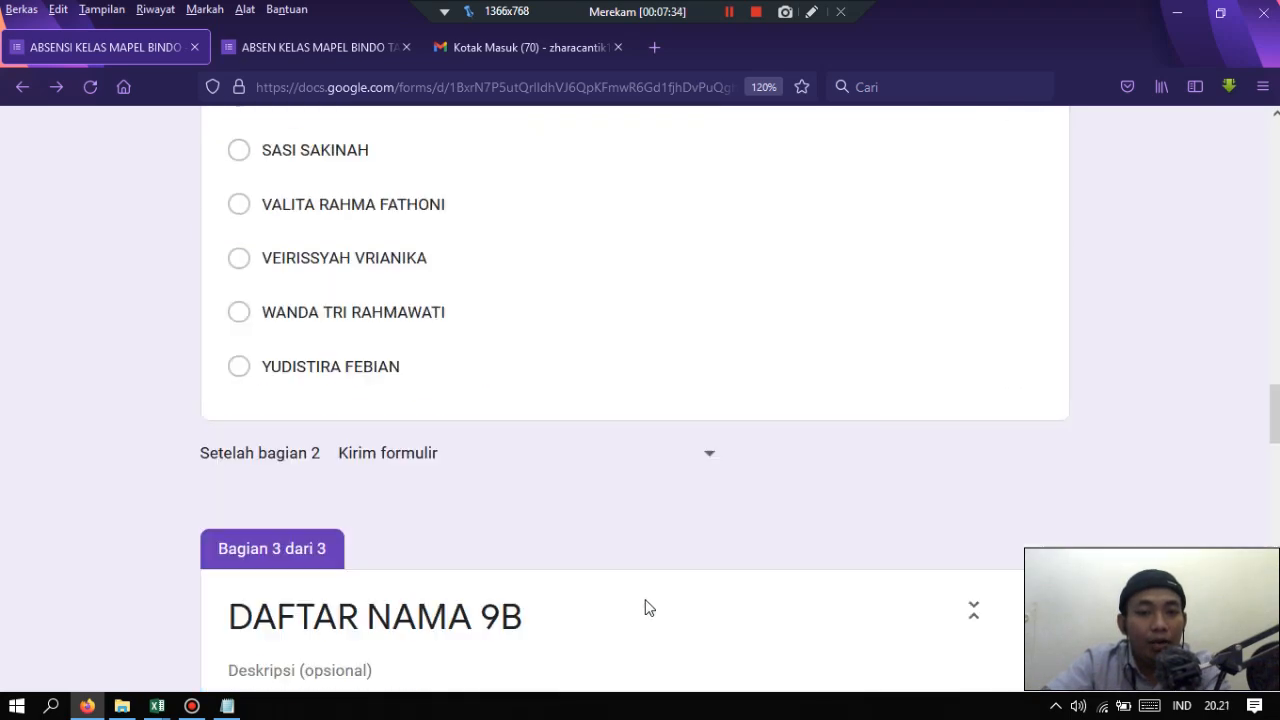
pyautogui.scroll(20, 646, 600)
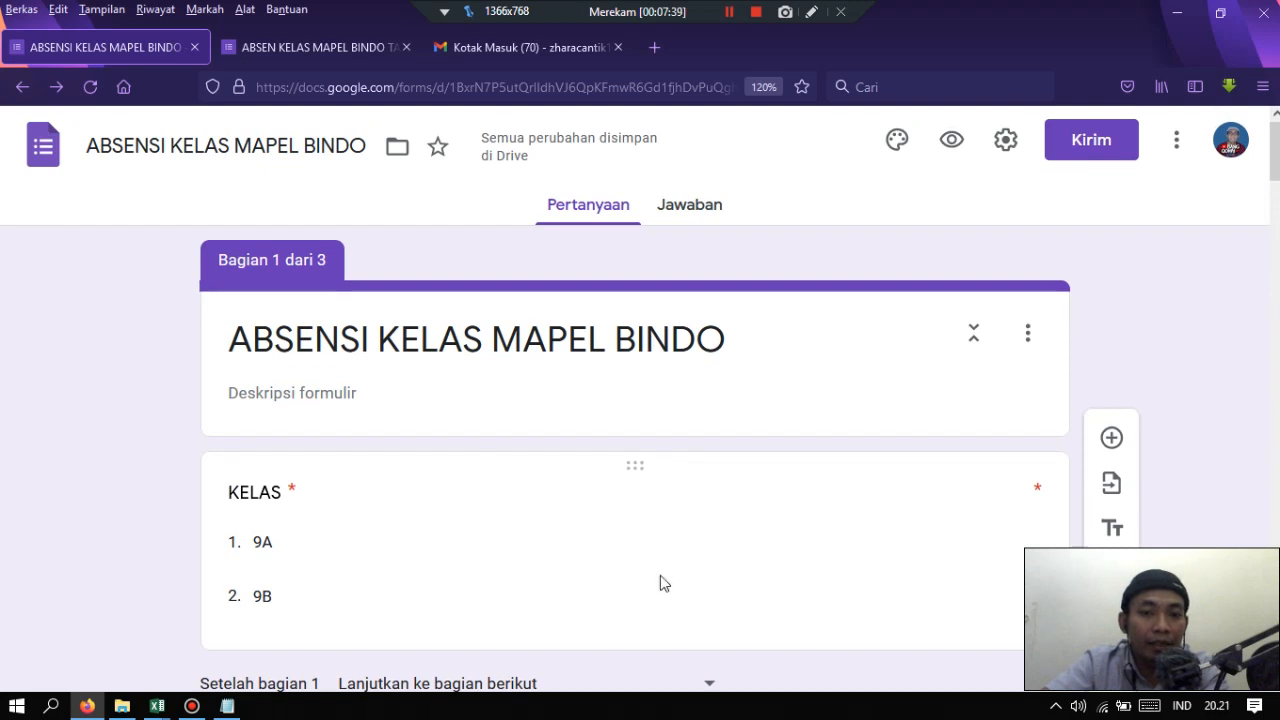
pyautogui.click(952, 141)
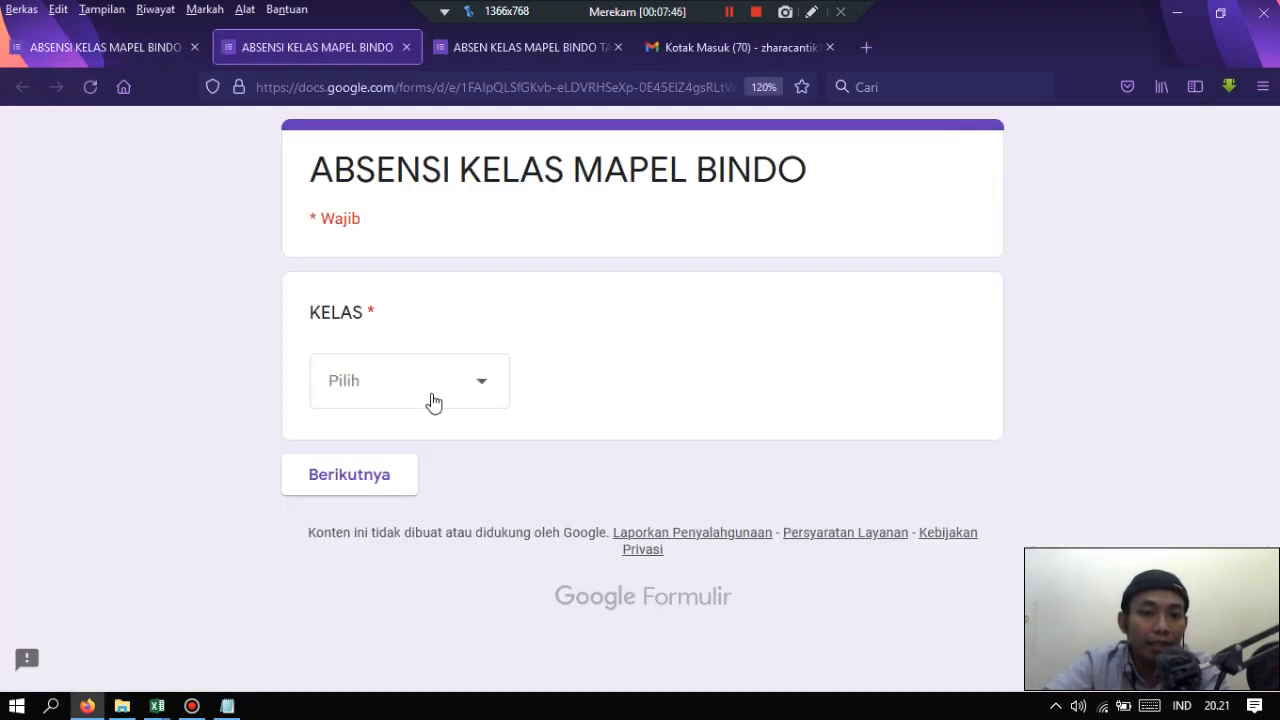
pyautogui.click(433, 401)
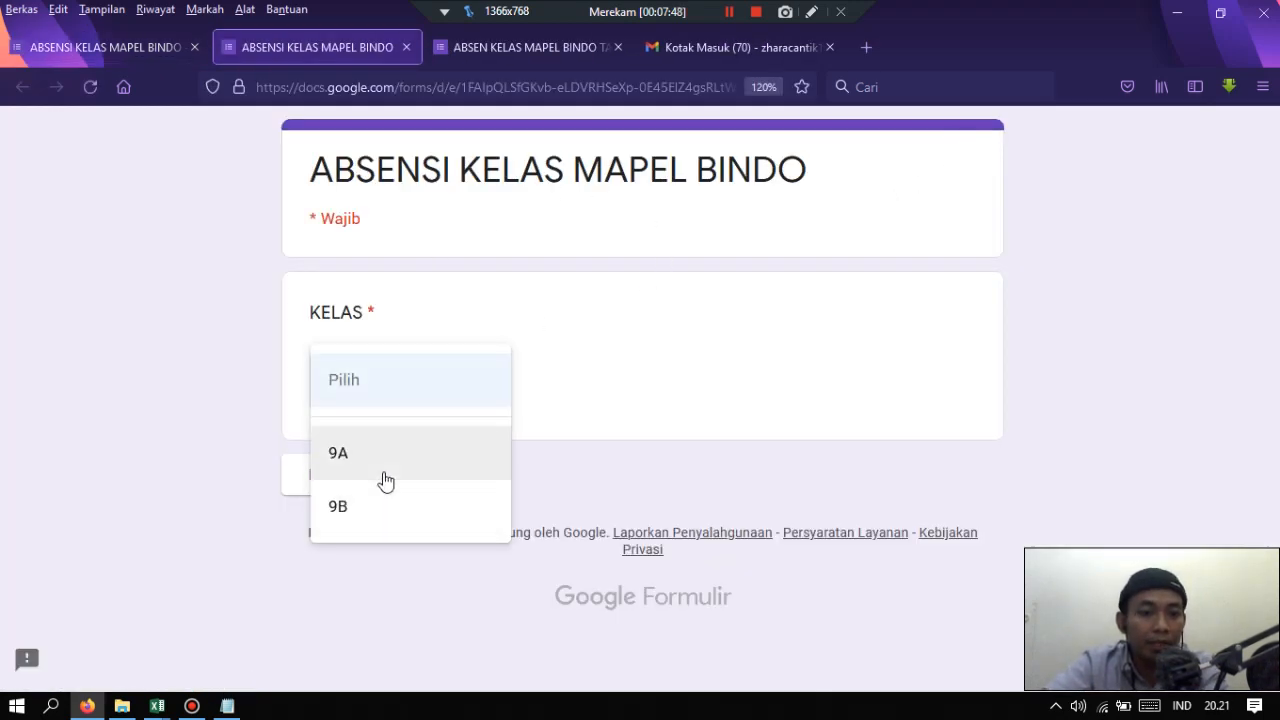
pyautogui.click(386, 482)
pyautogui.click(351, 486)
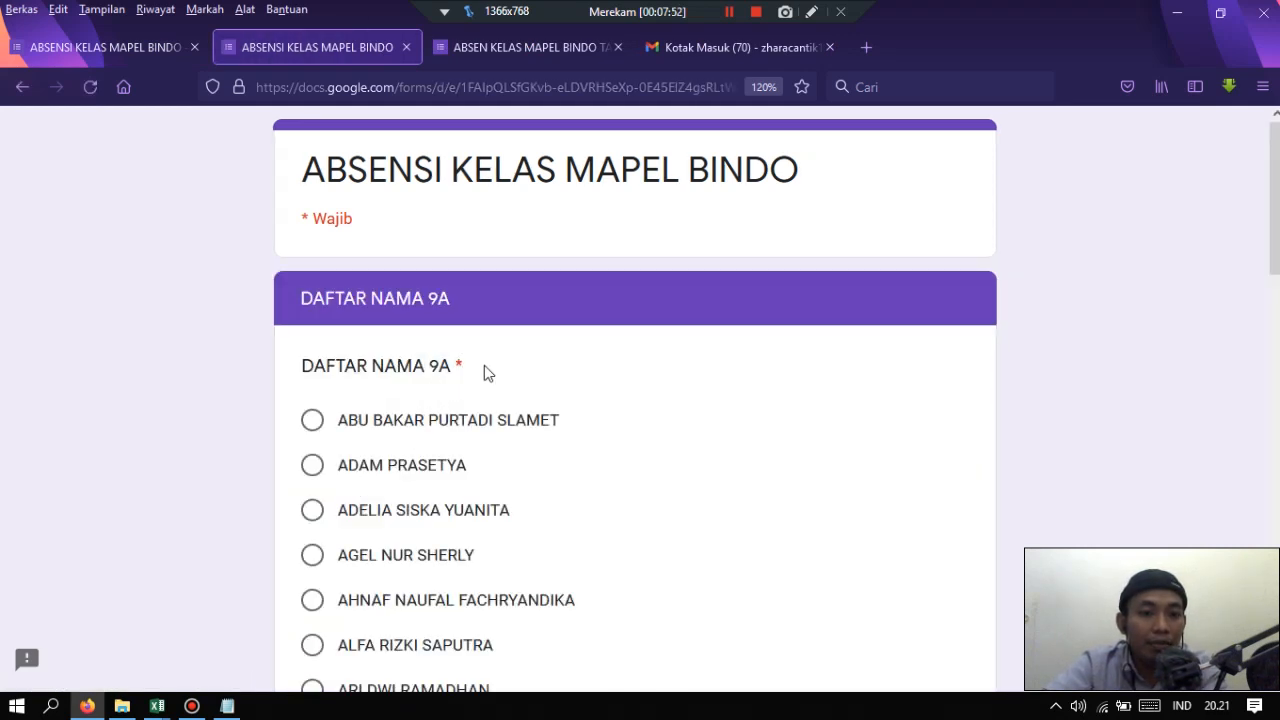
# - Examine the DAFTAR NAMA 9A section in the preview, from its student-name options to the end of the page
pyautogui.scroll(-15, 457, 368)
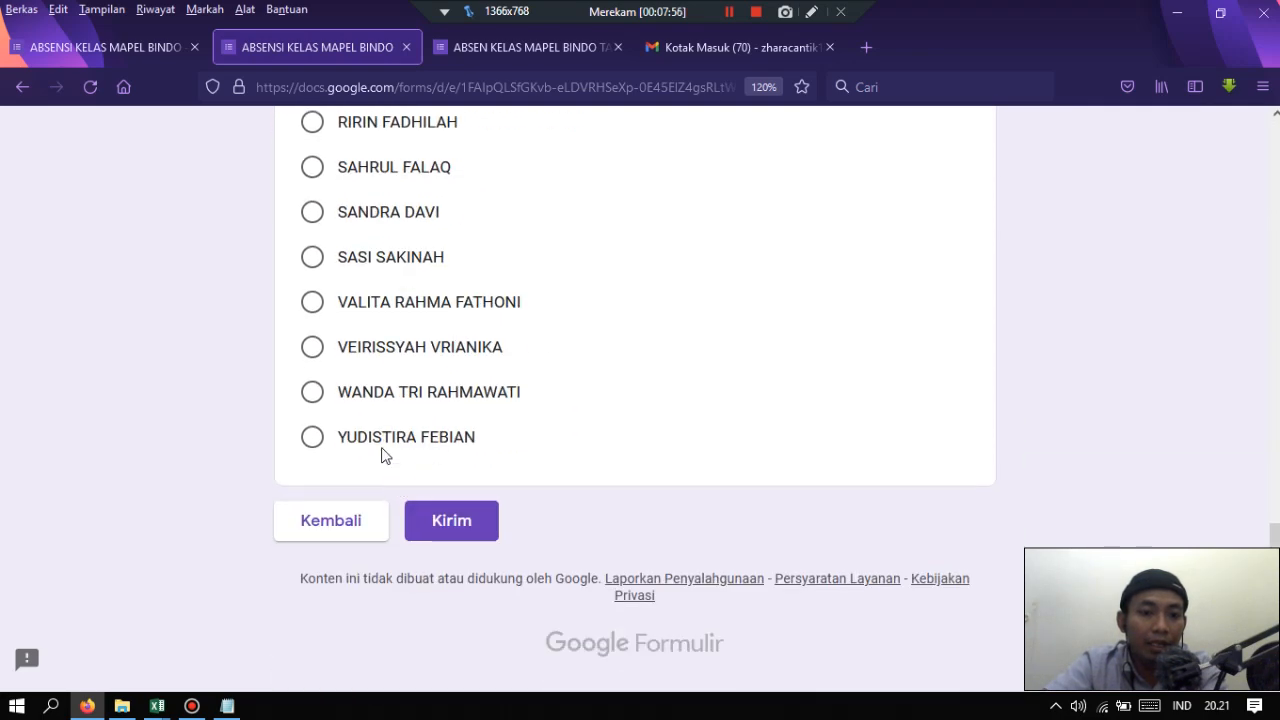
pyautogui.click(390, 445)
pyautogui.click(420, 400)
pyautogui.scroll(10, 500, 420)
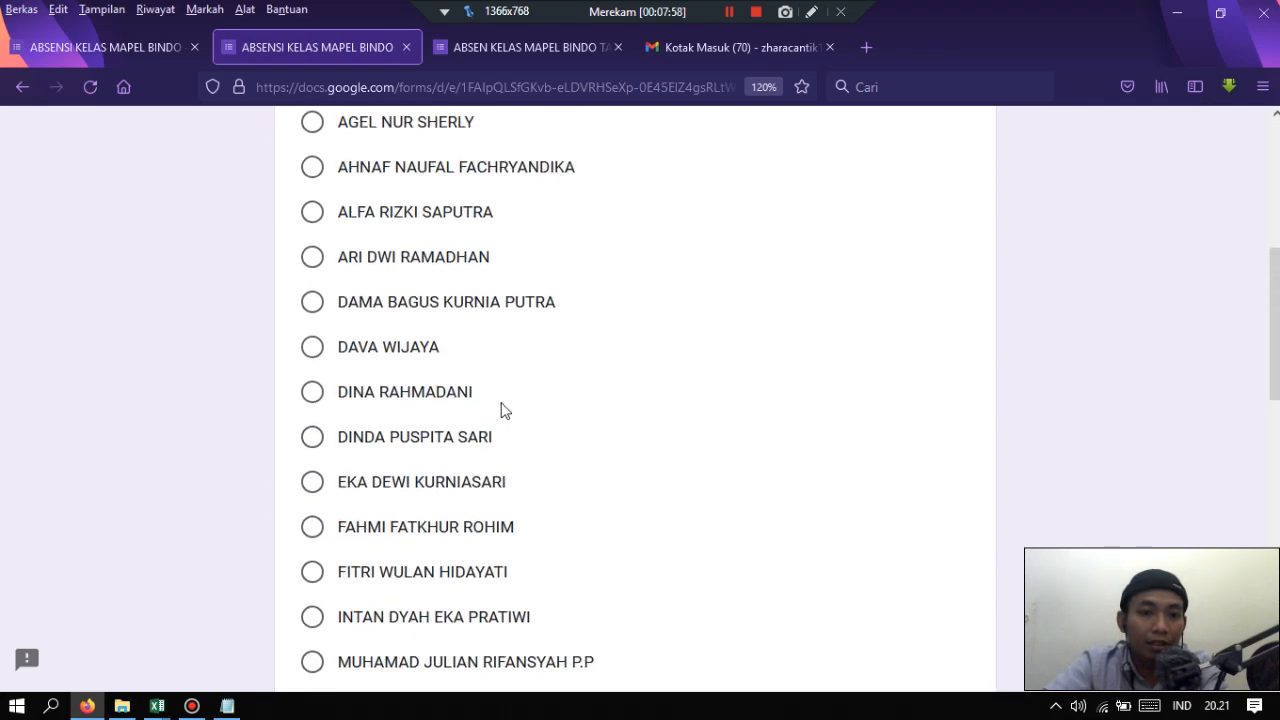
pyautogui.scroll(4, 480, 385)
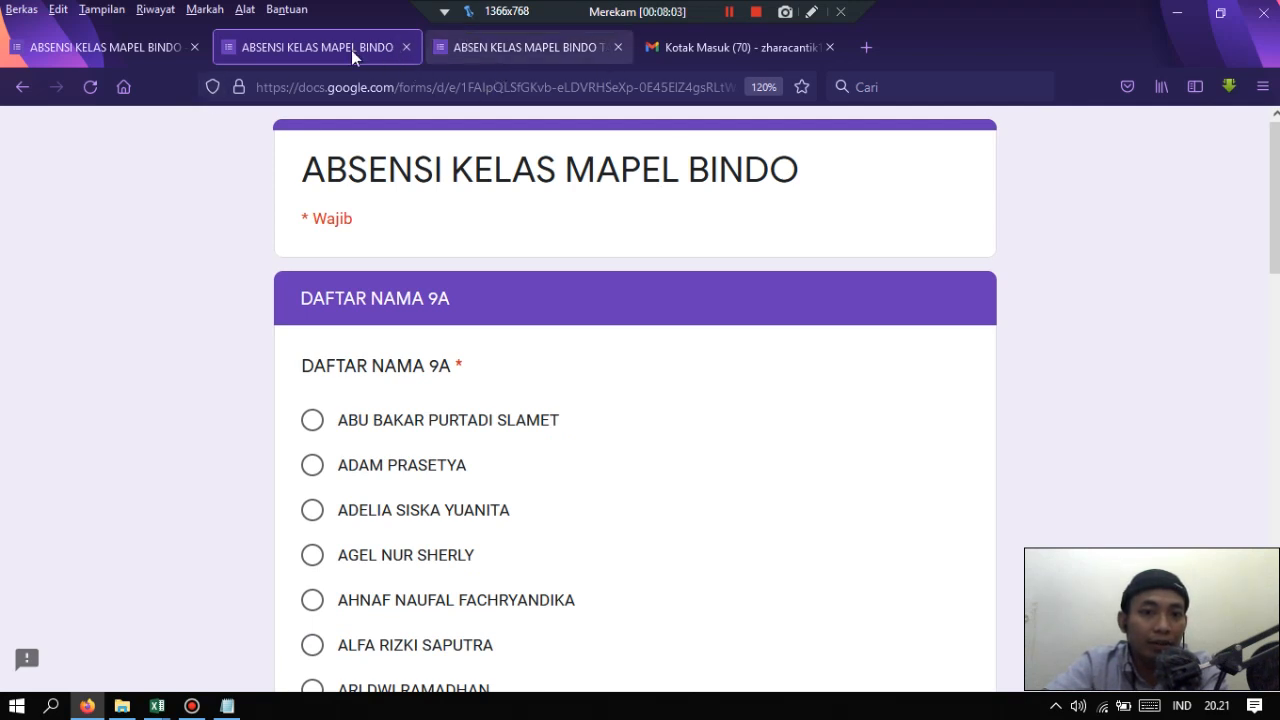
# - Return to the form editor, change the DAFTAR NAMA 9A question type to Drop-down and check the type of the DAFTAR NAMA 9B question
pyautogui.click(150, 48)
pyautogui.scroll(-6, 585, 366)
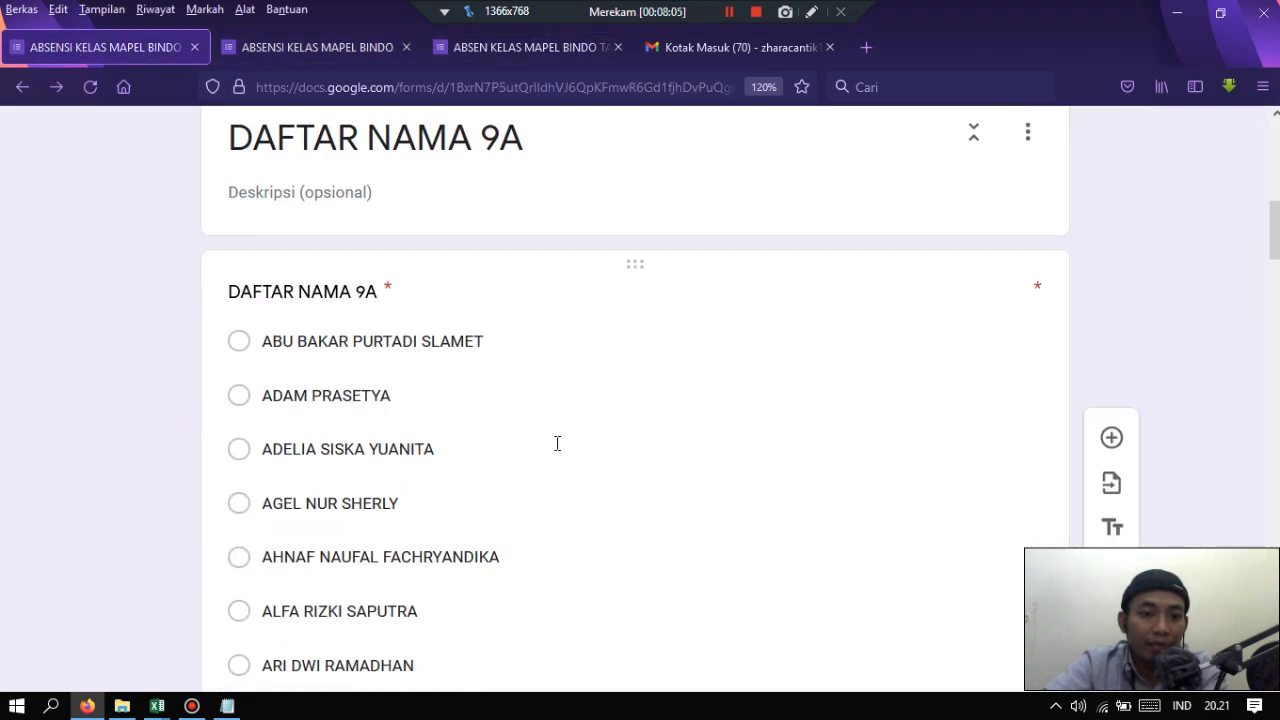
pyautogui.click(564, 450)
pyautogui.click(895, 322)
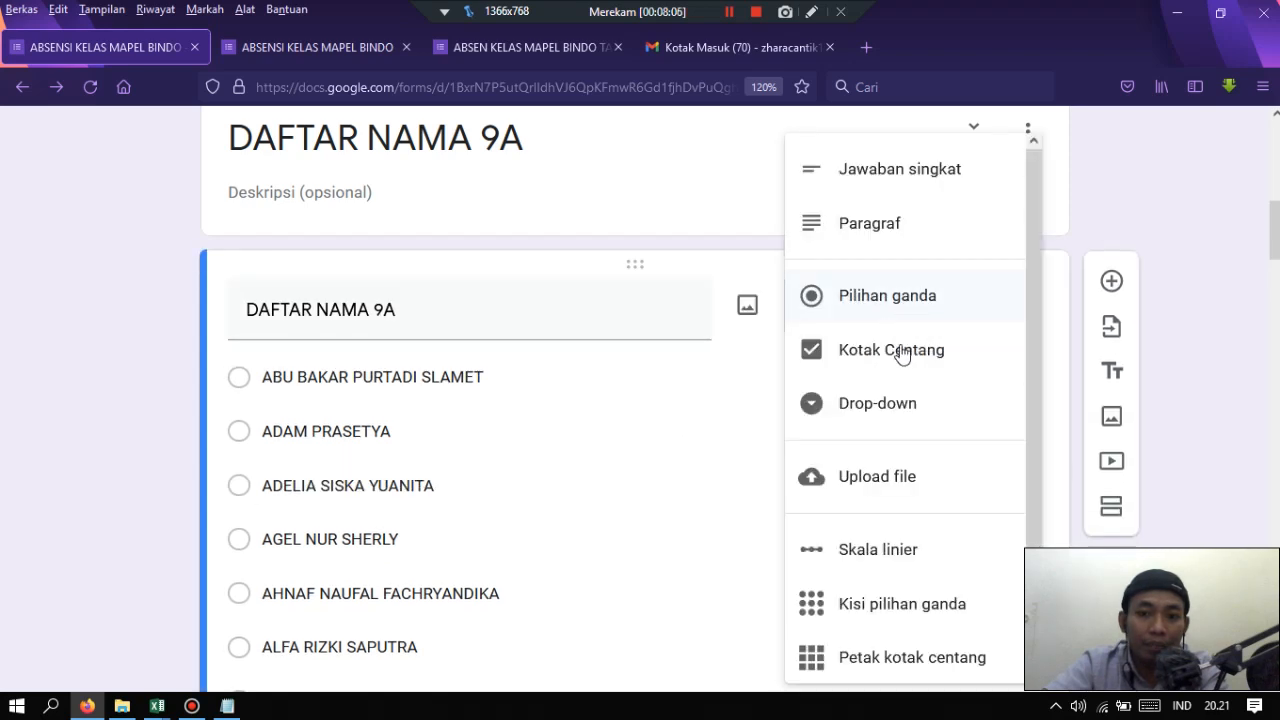
pyautogui.click(897, 404)
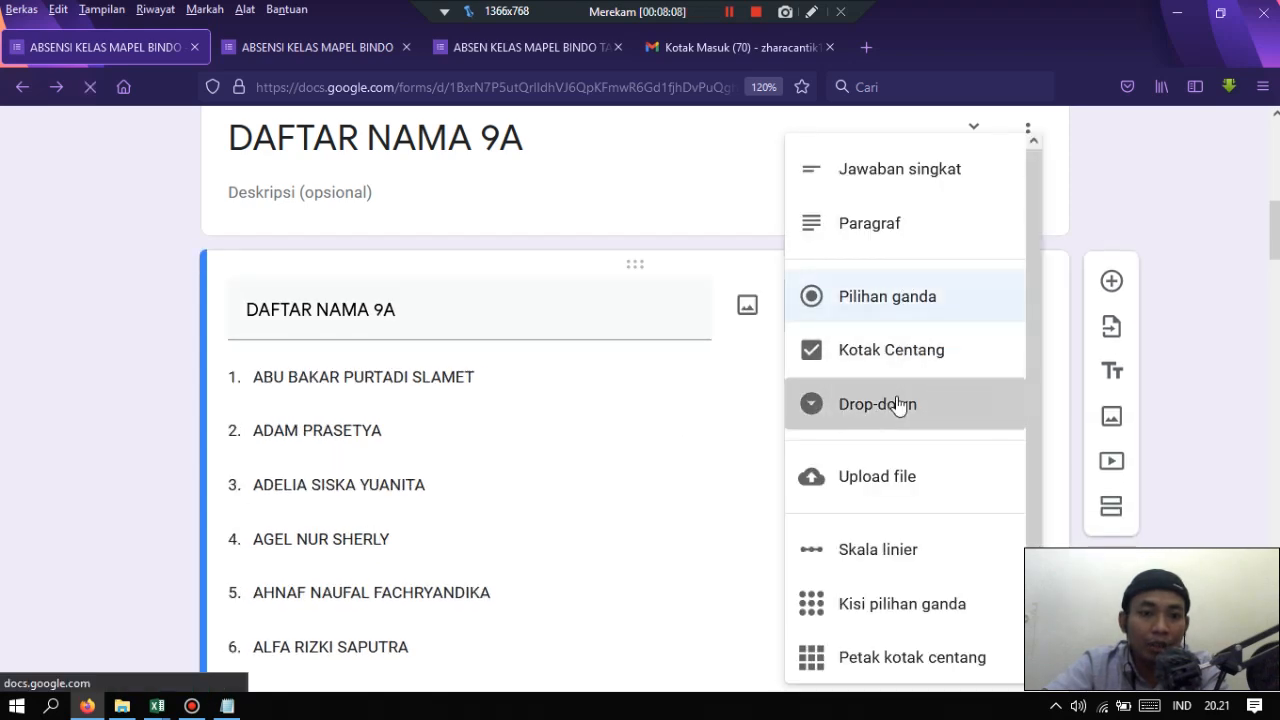
pyautogui.scroll(-20, 660, 409)
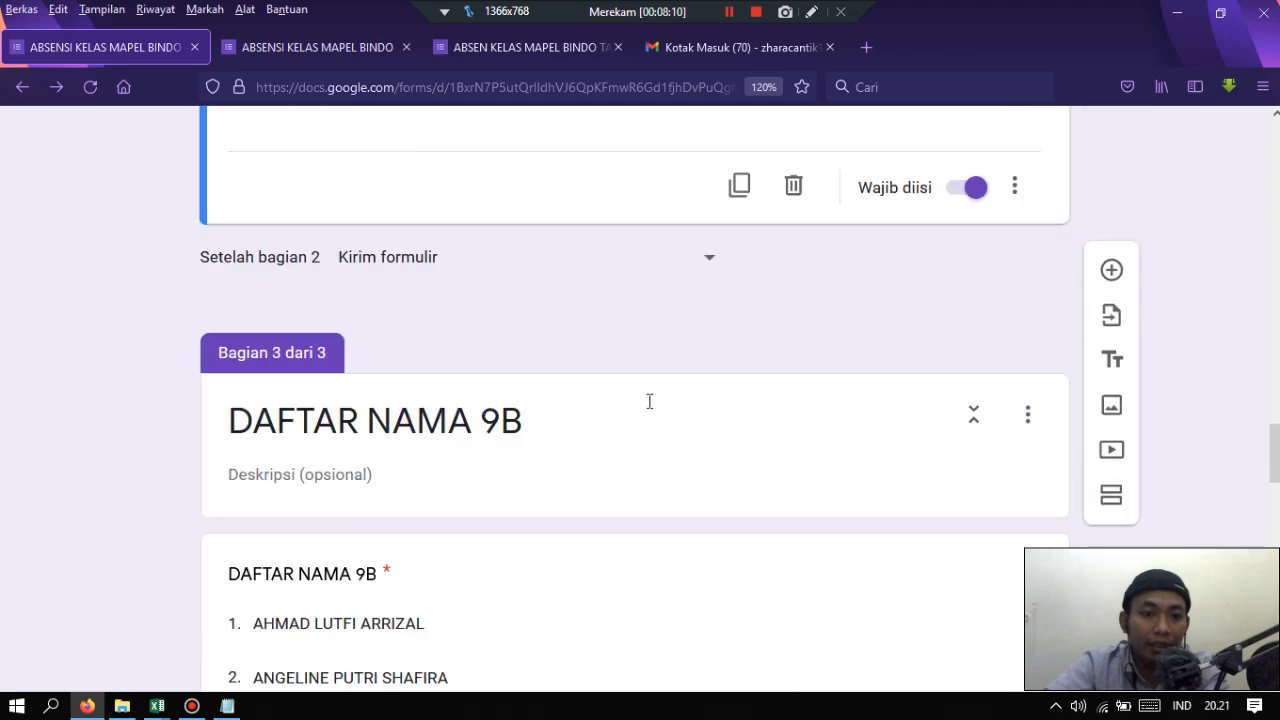
pyautogui.click(649, 401)
pyautogui.scroll(5, 851, 389)
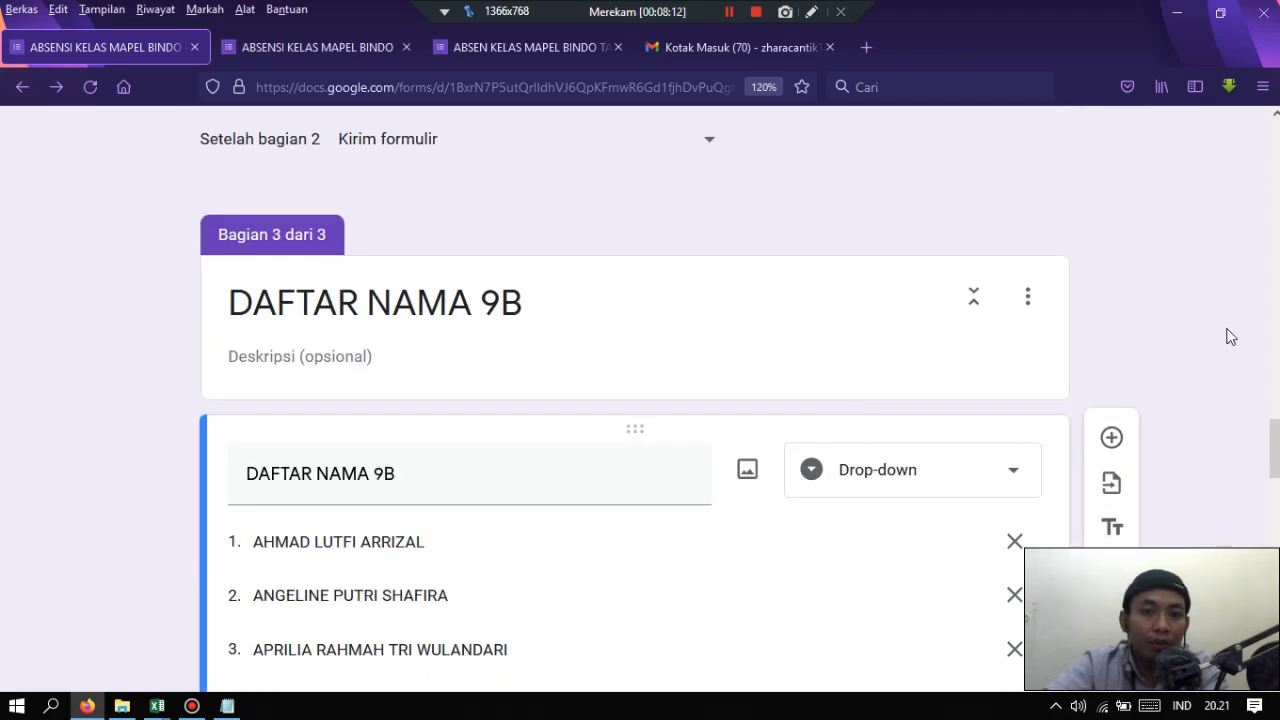
# - Preview the form and submit a test response with 9A as KELAS and a student chosen under DAFTAR NAMA 9A
pyautogui.scroll(20, 1243, 343)
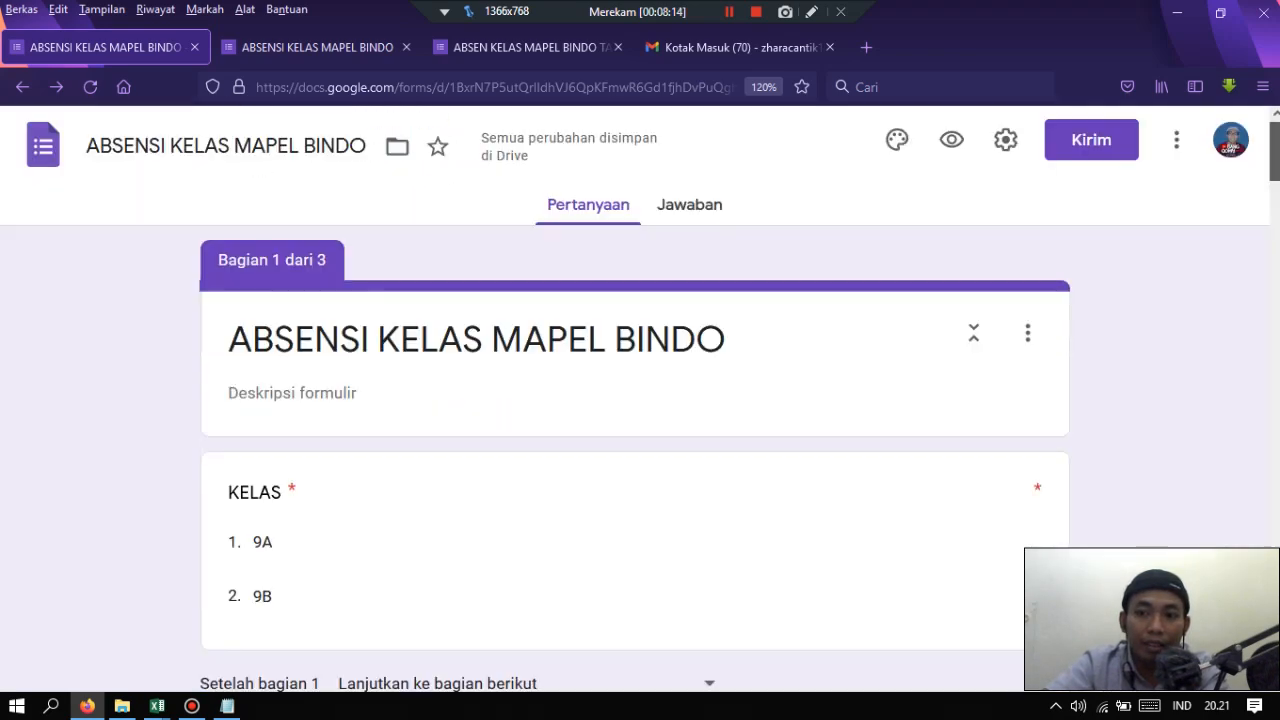
pyautogui.click(944, 142)
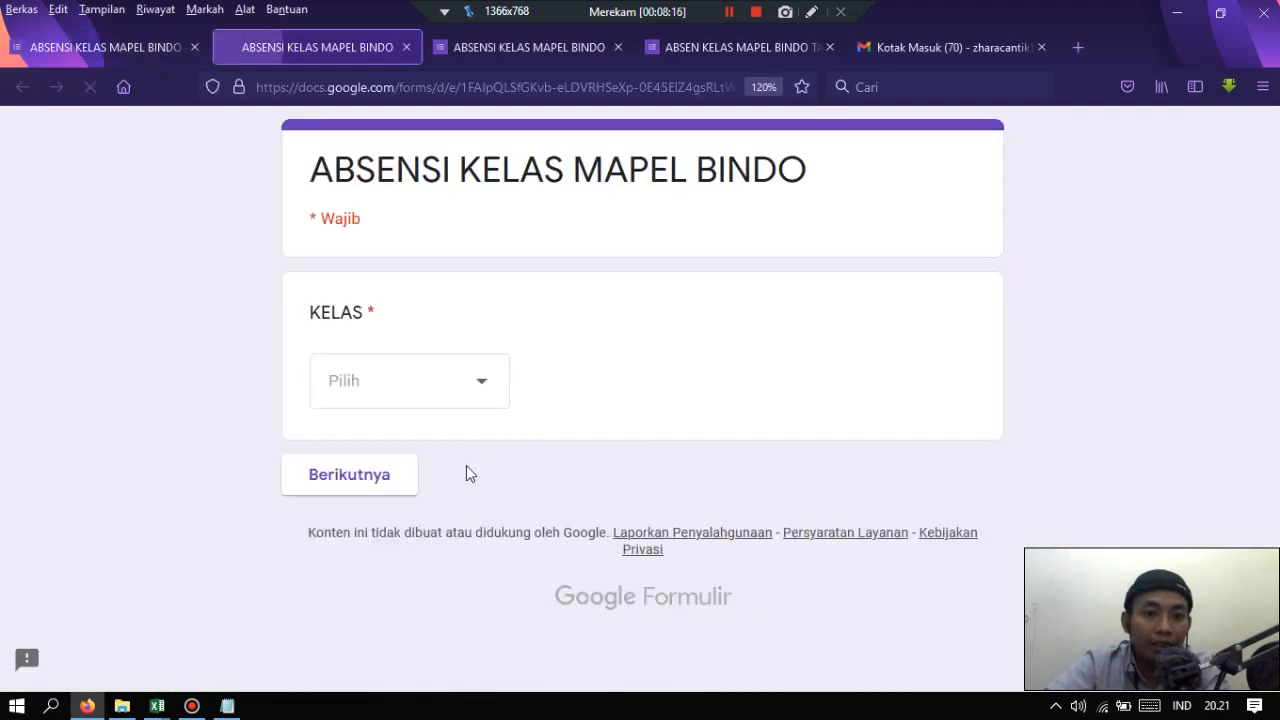
pyautogui.click(407, 398)
pyautogui.click(403, 458)
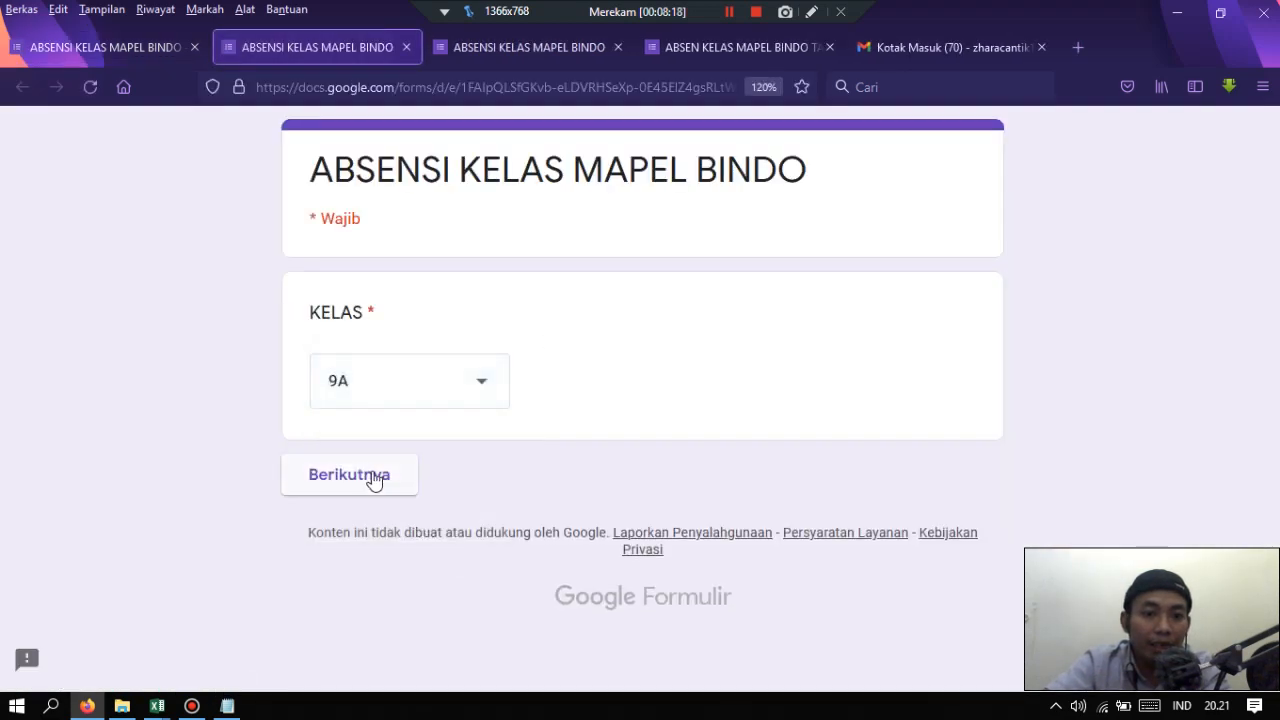
pyautogui.click(373, 480)
pyautogui.click(478, 449)
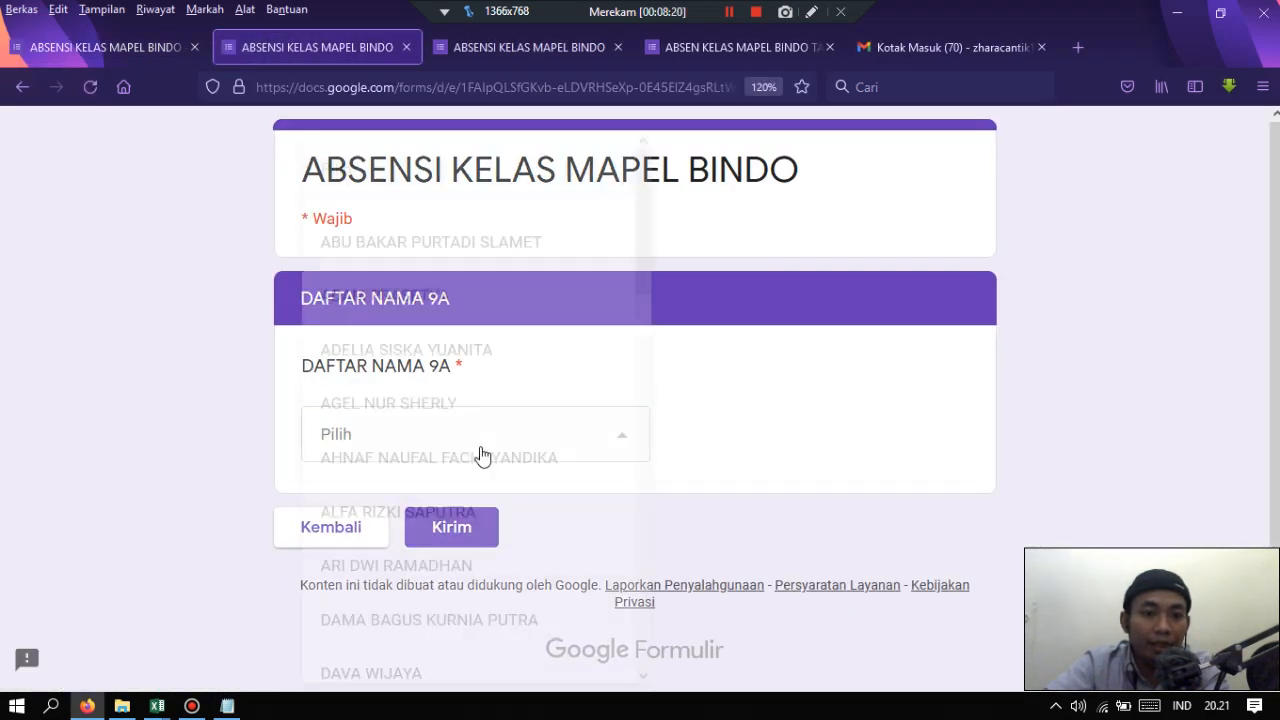
pyautogui.scroll(-5, 640, 389)
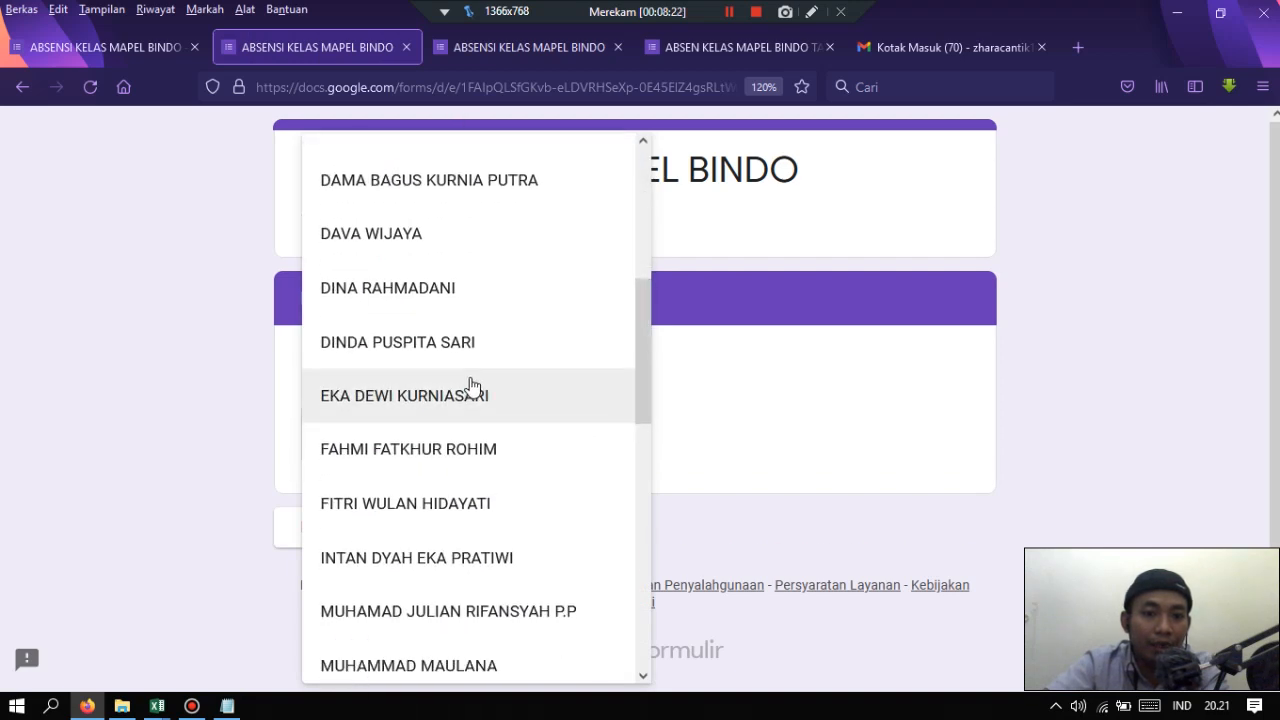
pyautogui.click(474, 389)
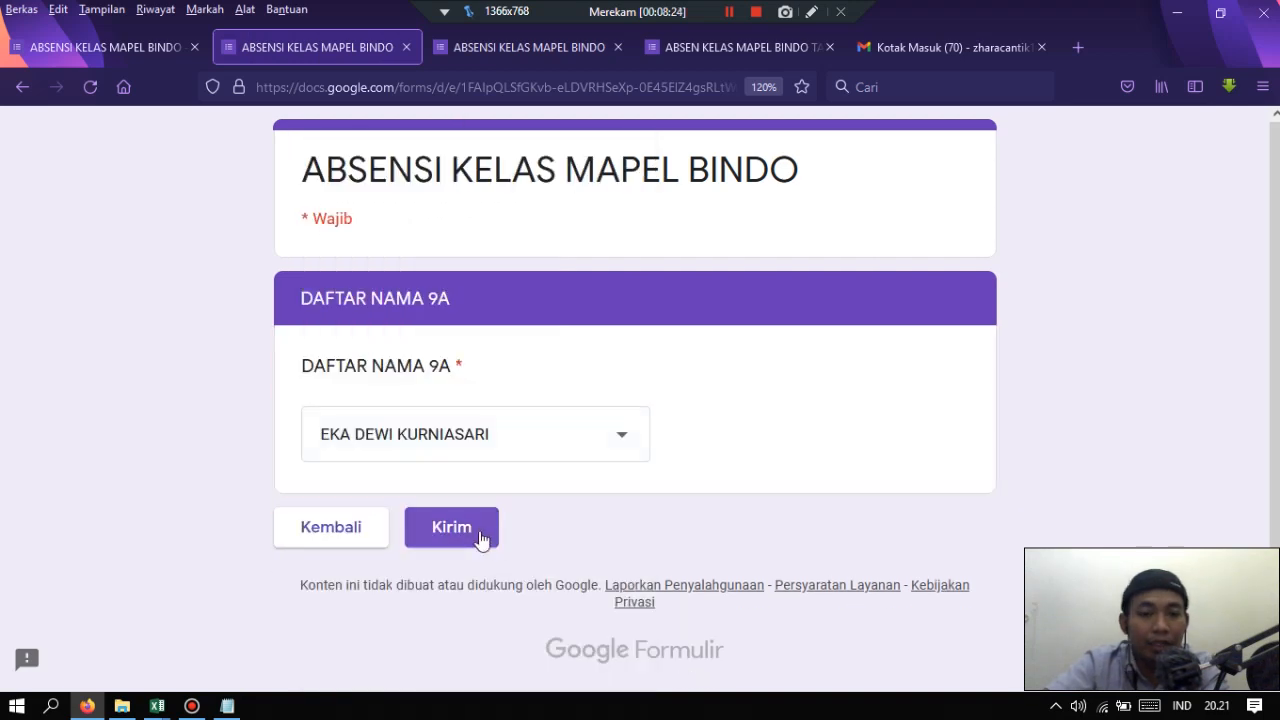
pyautogui.click(479, 538)
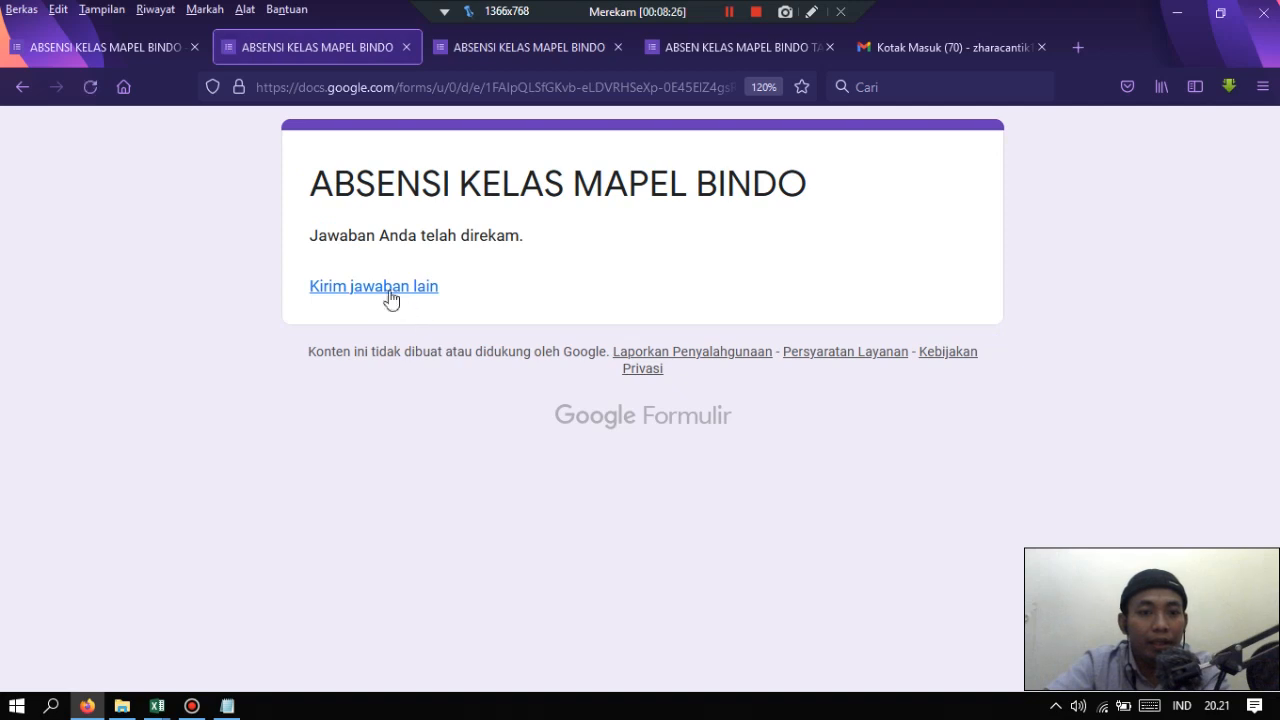
# - Submit another test response with 9B as KELAS and a student chosen under DAFTAR NAMA 9B
pyautogui.click(392, 298)
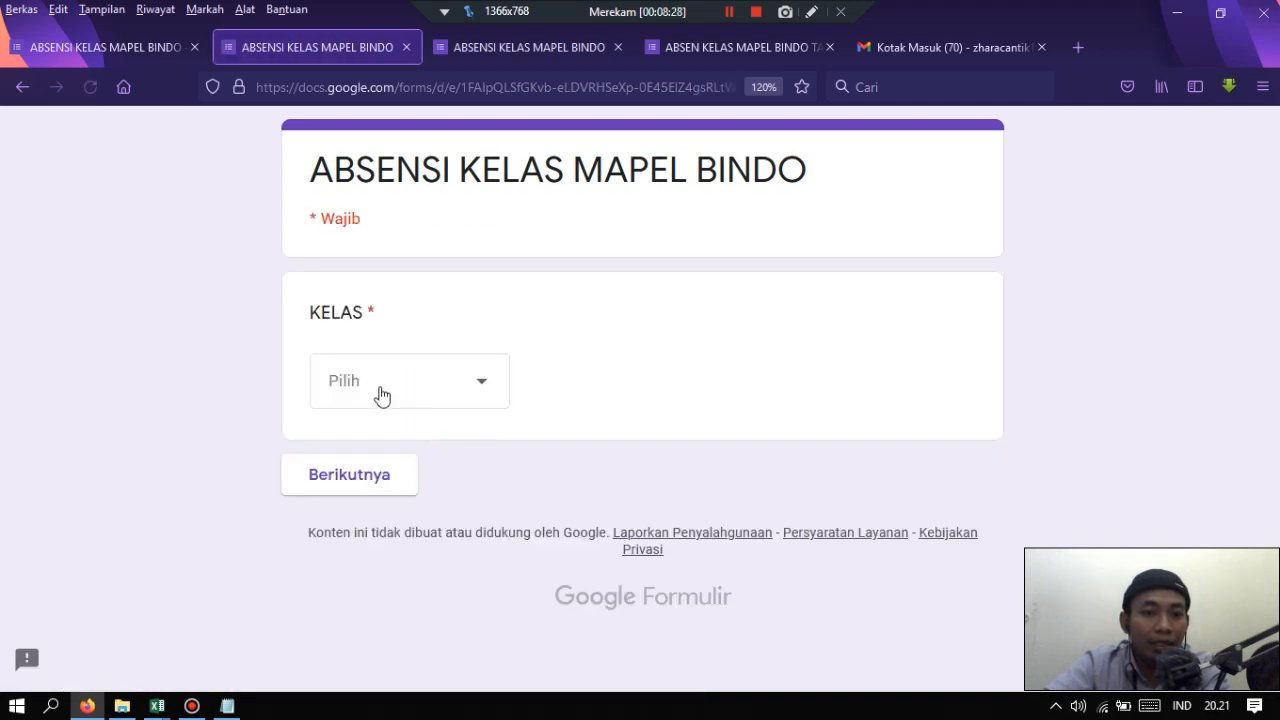
pyautogui.click(410, 396)
pyautogui.click(386, 500)
pyautogui.click(372, 478)
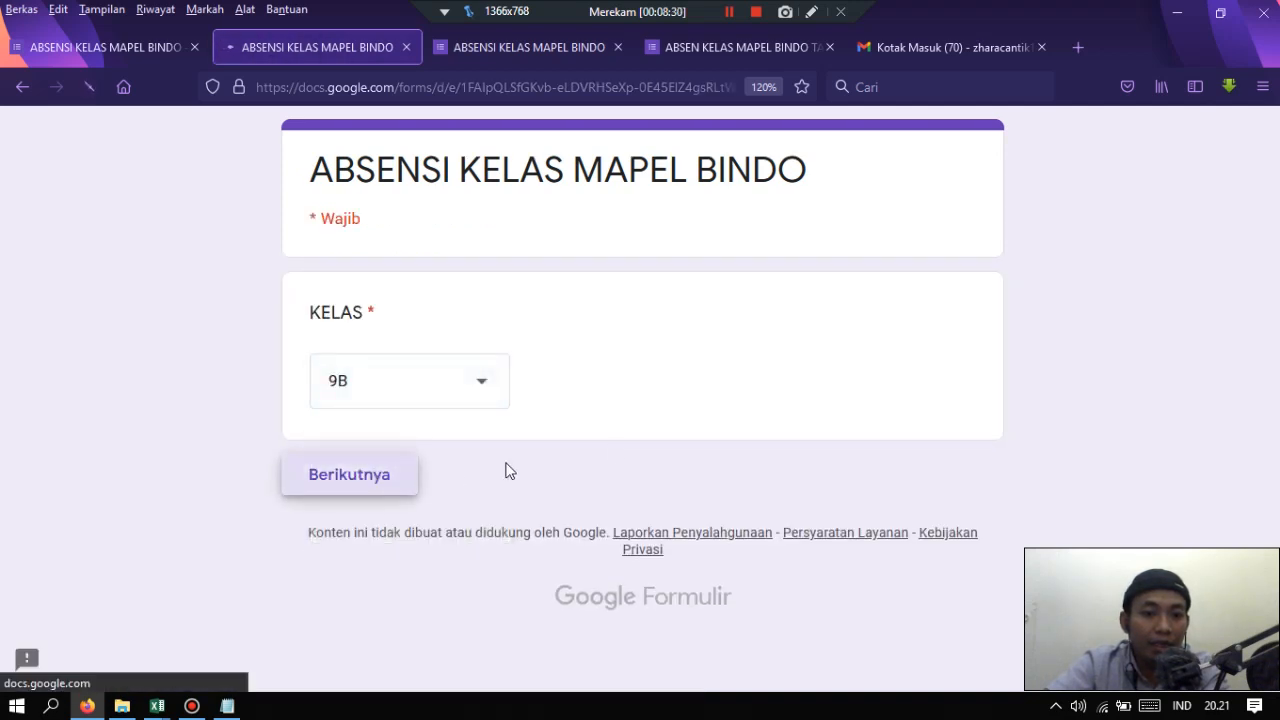
pyautogui.click(518, 435)
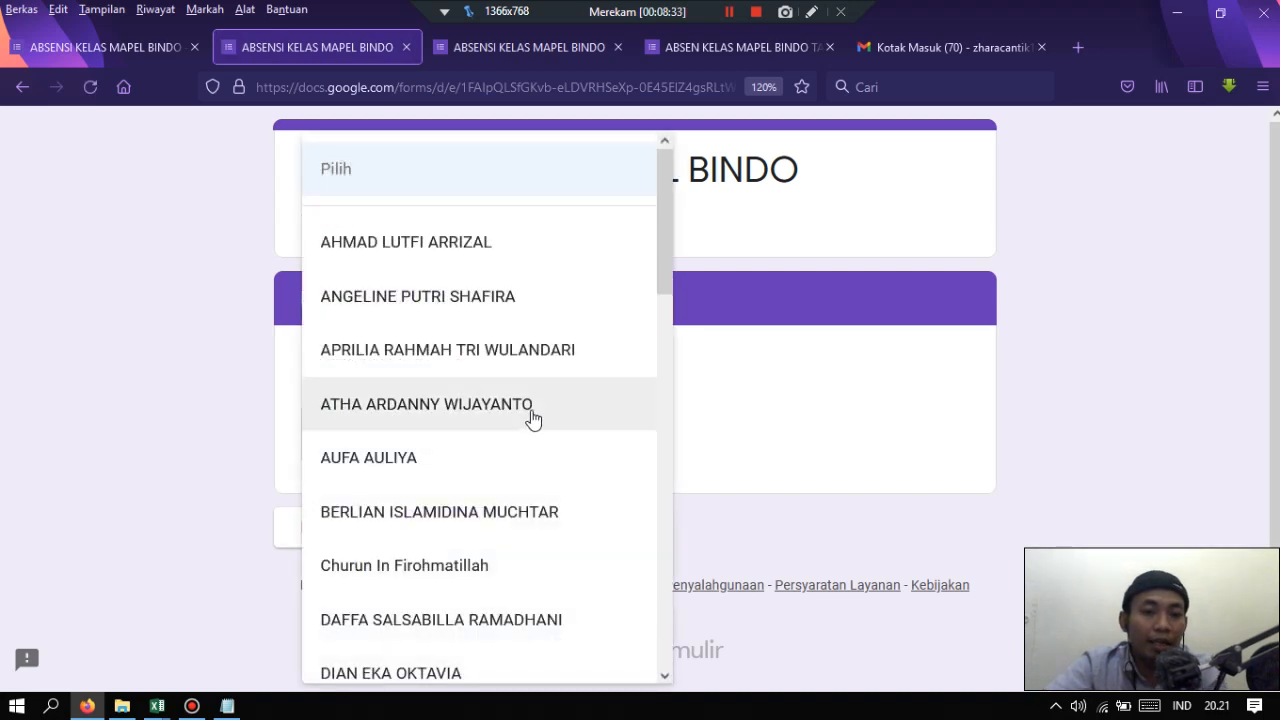
pyautogui.click(513, 465)
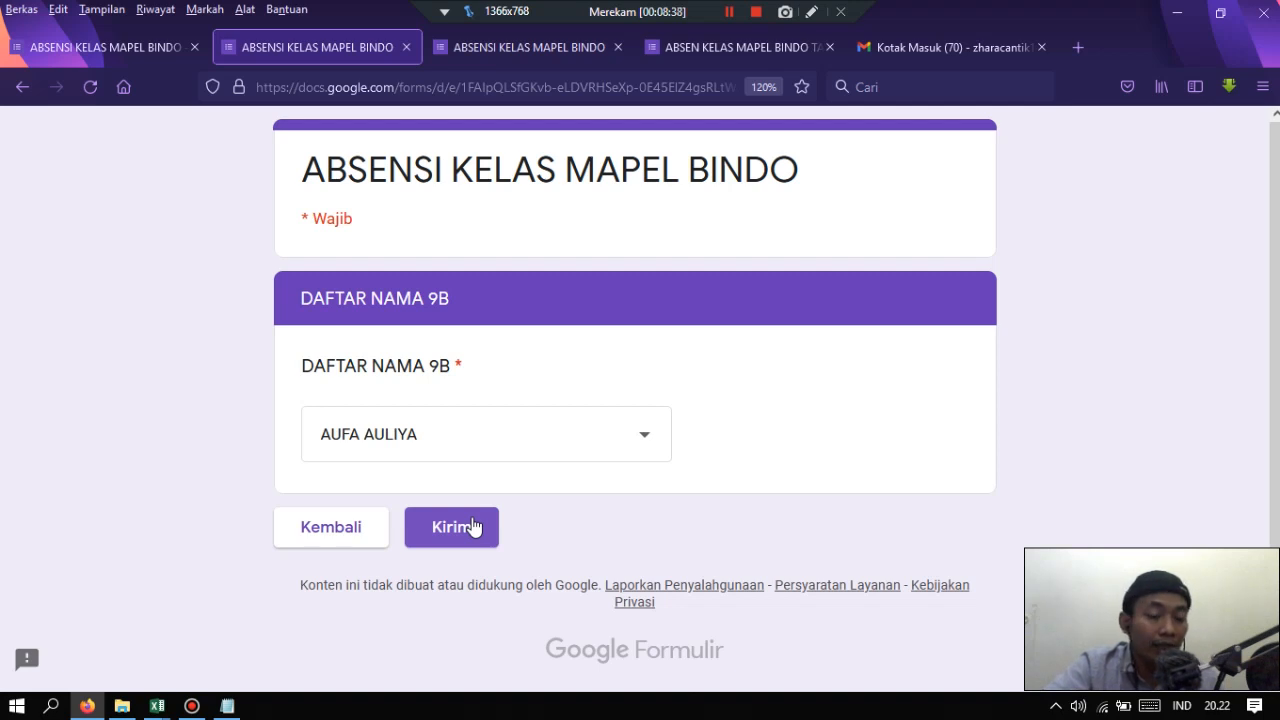
pyautogui.click(472, 527)
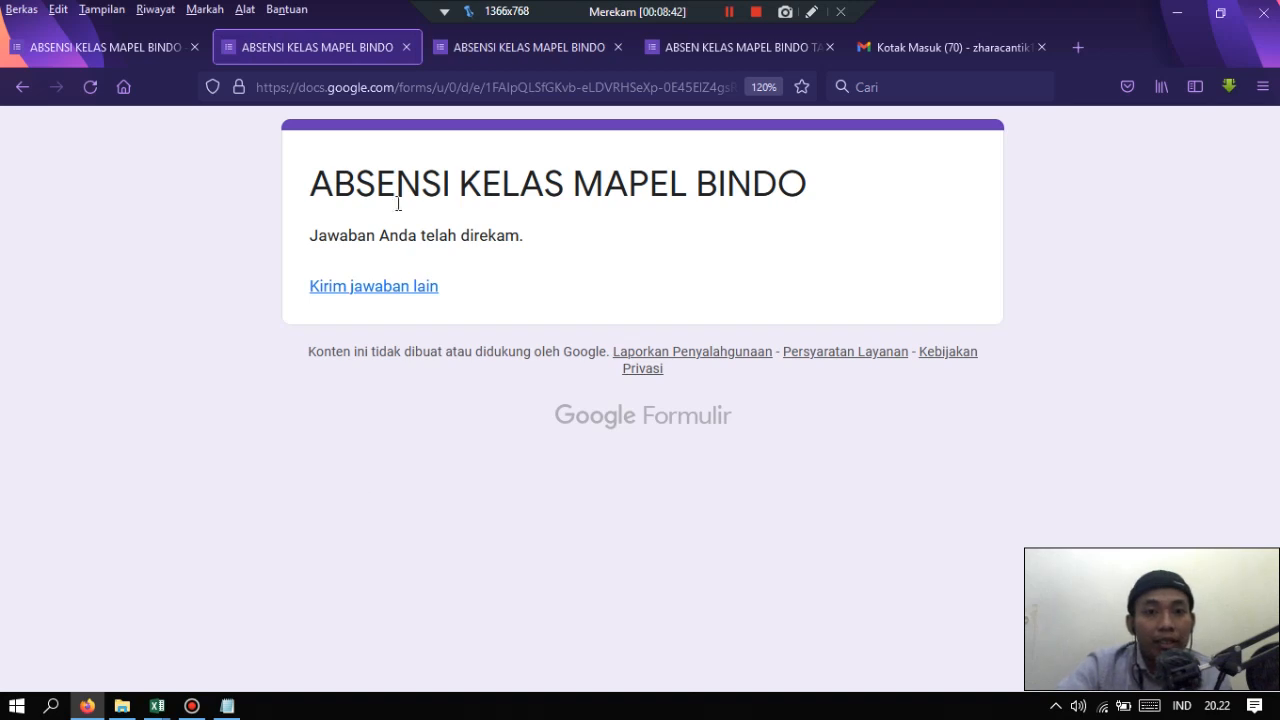
# - Close both preview pages of the form, leaving the unsent one, and return to the form editor
pyautogui.click(405, 47)
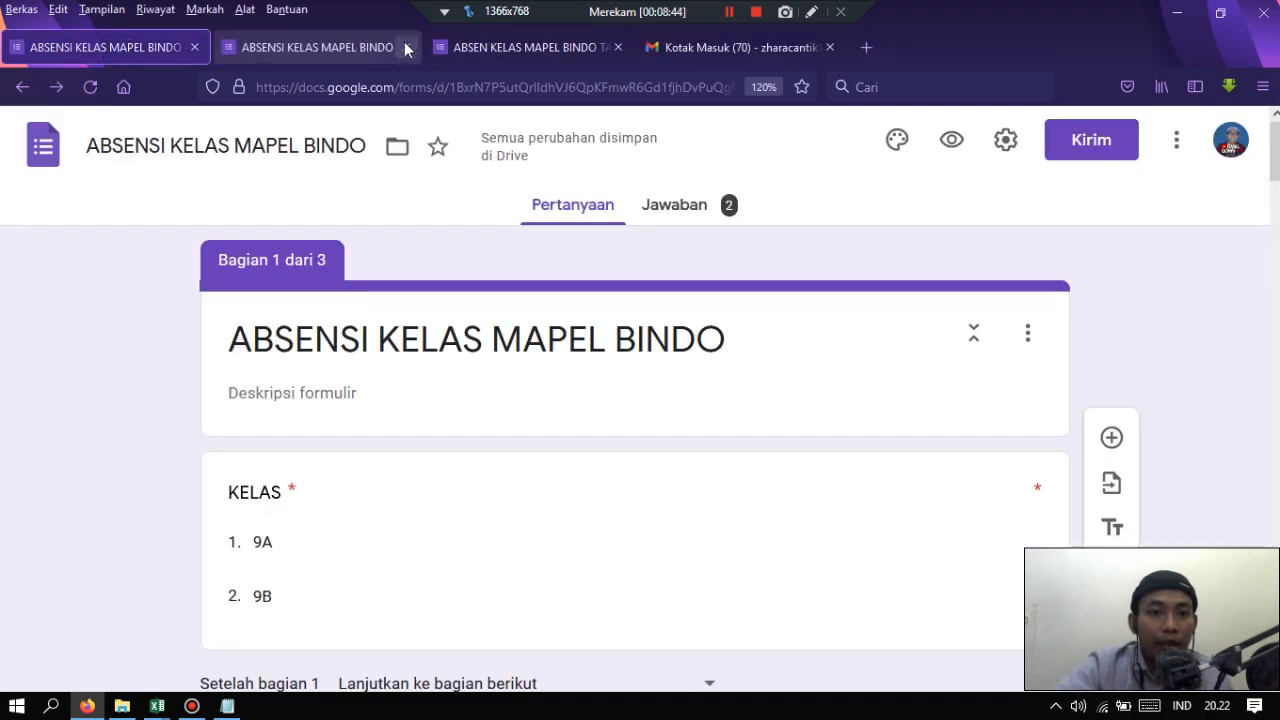
pyautogui.click(405, 47)
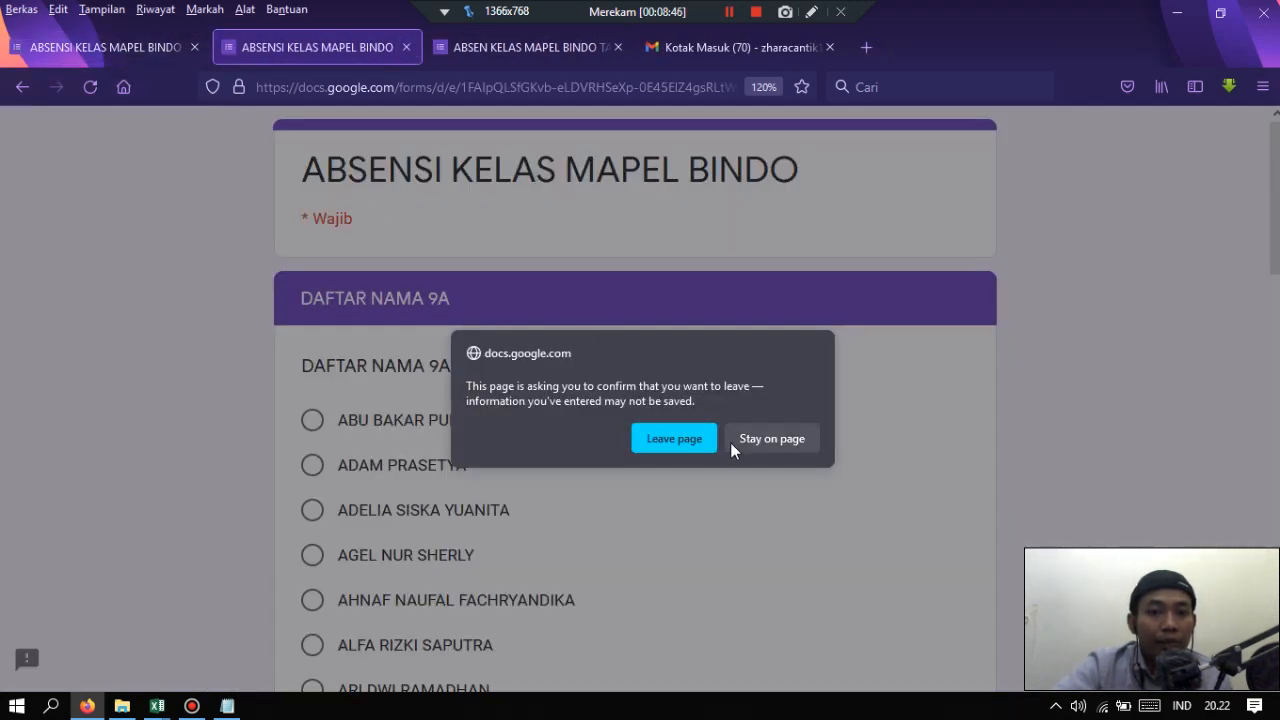
pyautogui.click(688, 442)
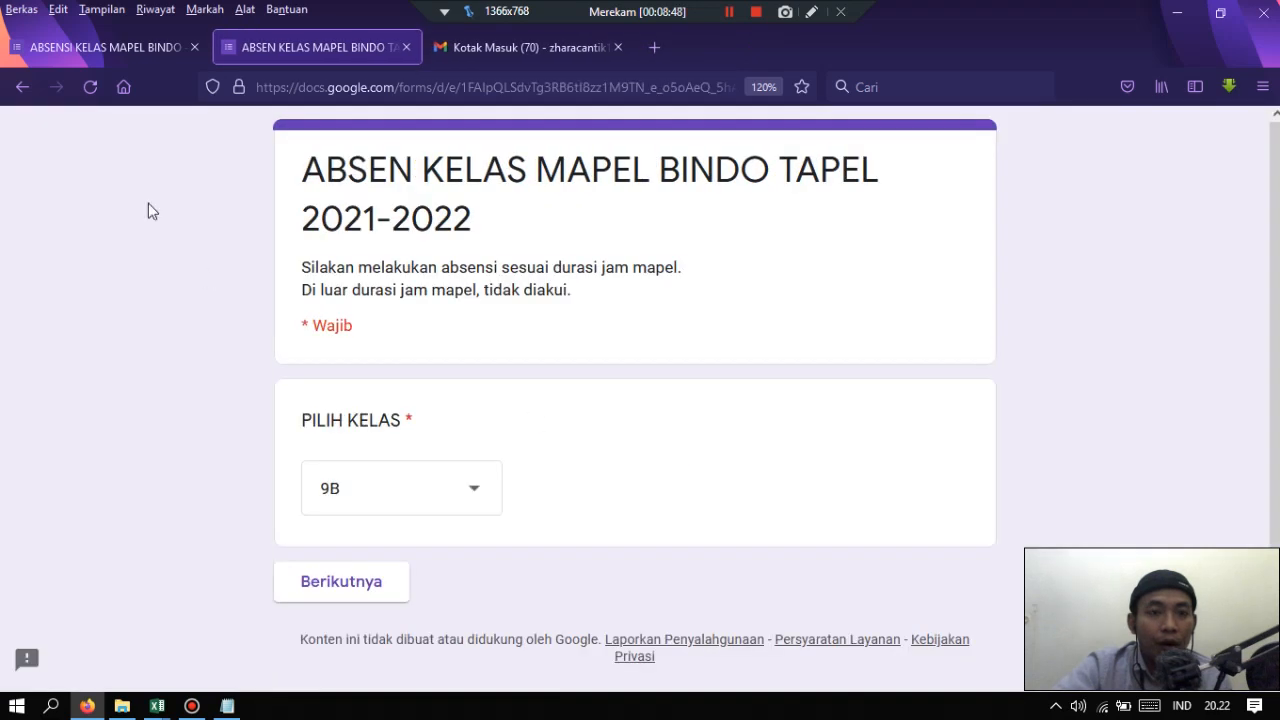
pyautogui.click(107, 37)
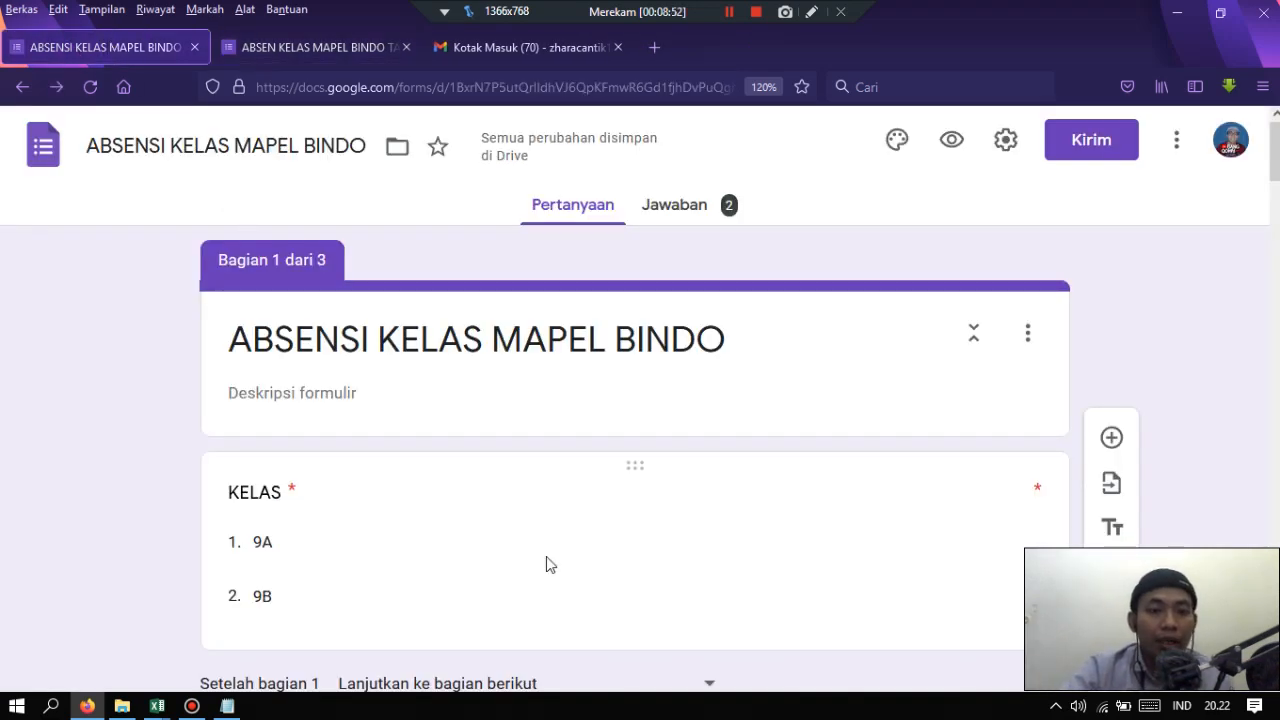
# - Add a new section after the DAFTAR NAMA 9B question at the end of the form
pyautogui.scroll(-3, 546, 565)
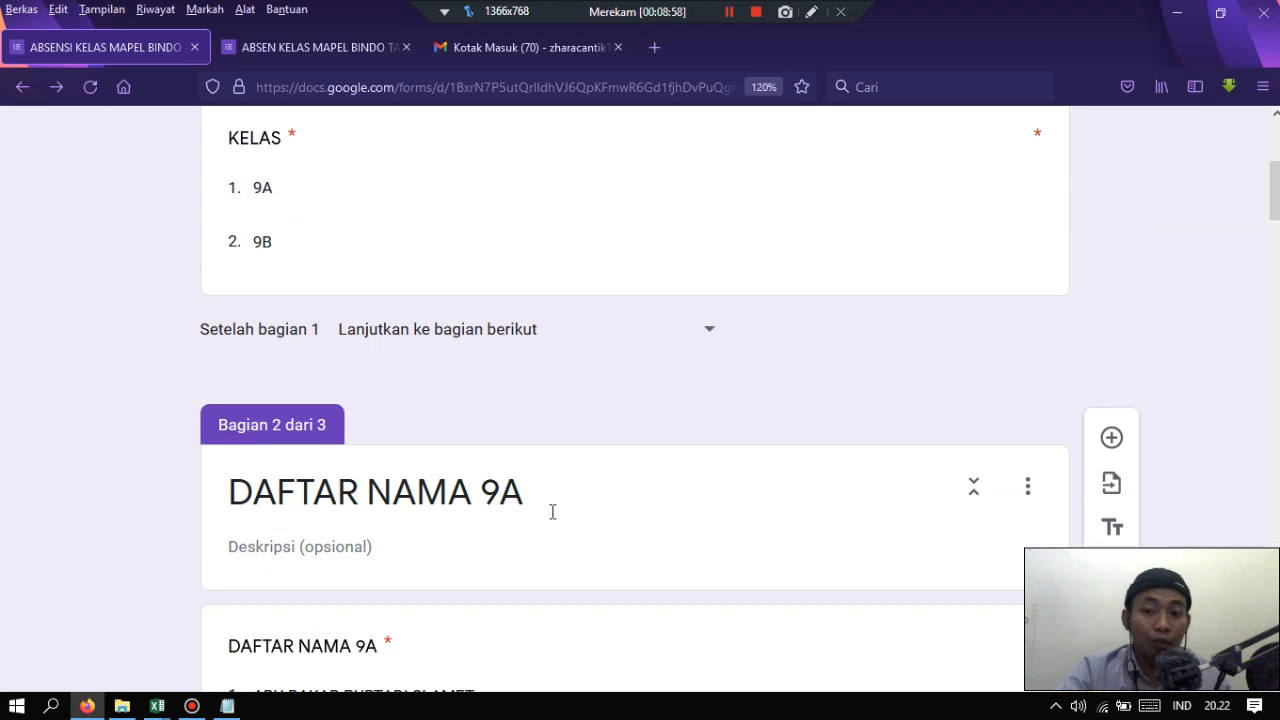
pyautogui.scroll(-4, 588, 503)
pyautogui.scroll(6, 632, 489)
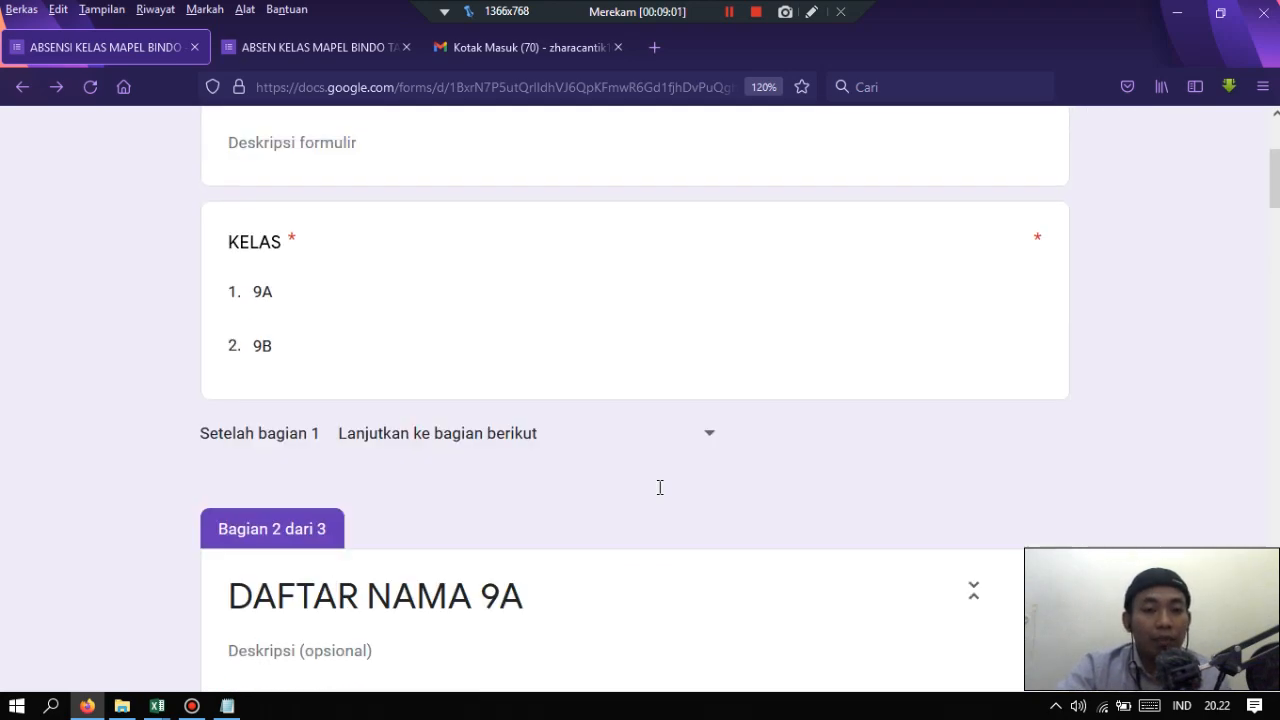
pyautogui.scroll(-9, 662, 495)
pyautogui.moveTo(1275, 282); pyautogui.dragTo(1275, 647)
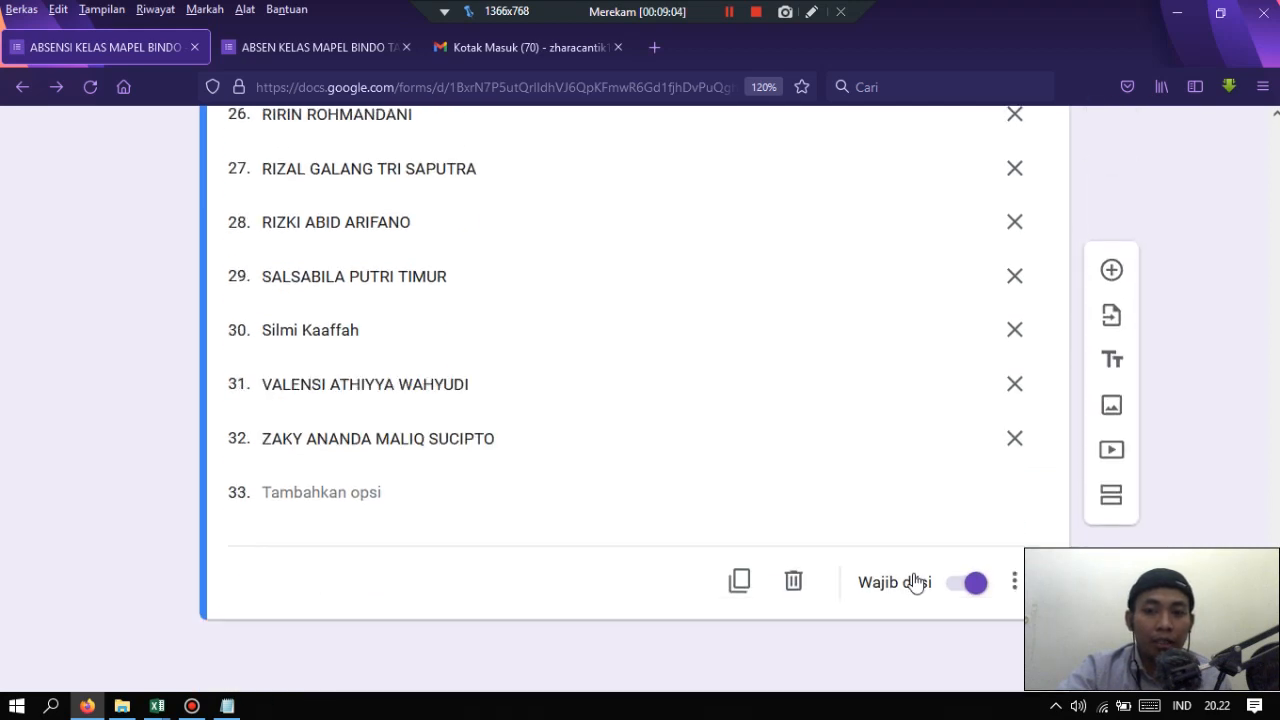
pyautogui.click(1114, 506)
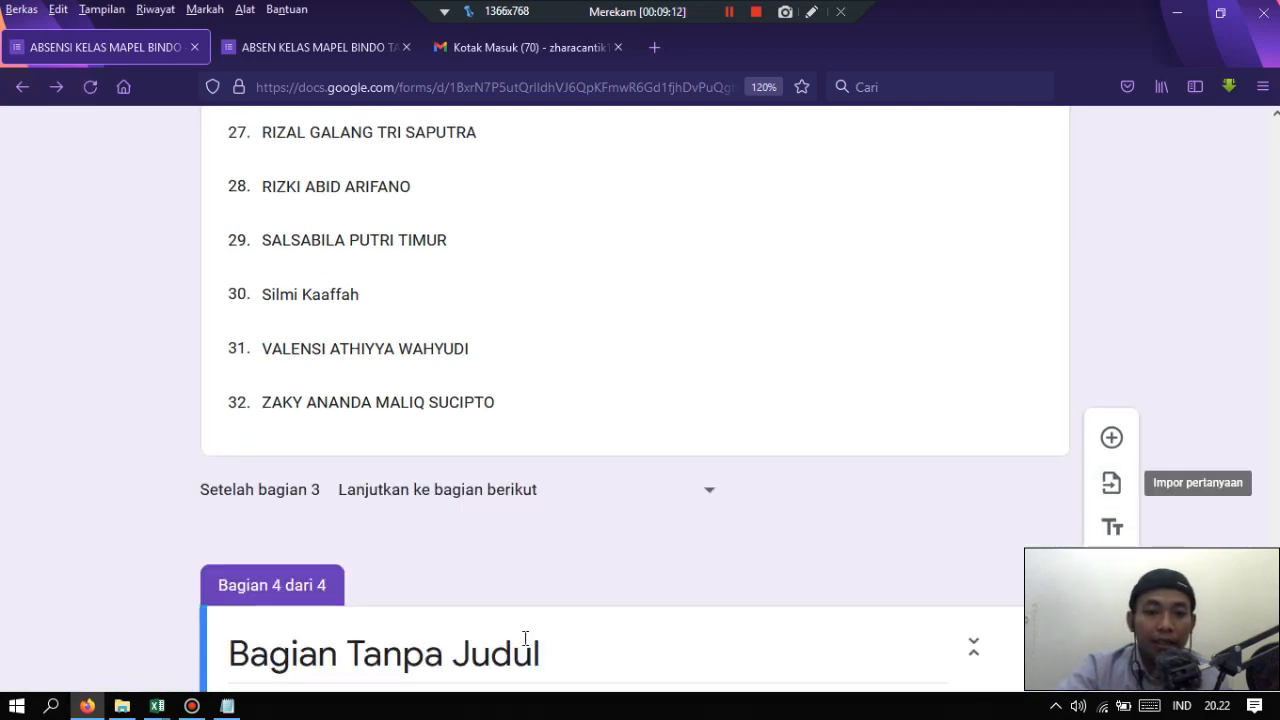
# - Title the new fourth section BUKTI BELAJAR
pyautogui.write('BUKTI')
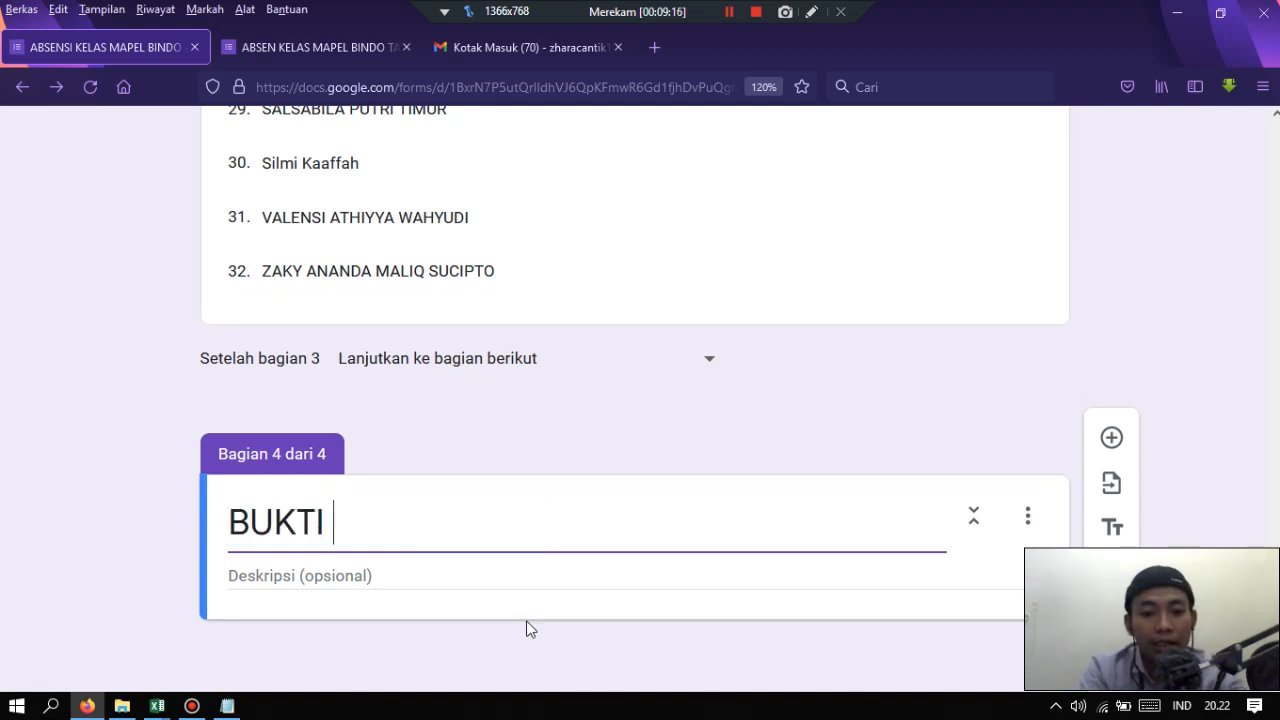
pyautogui.write(' EMNG')
pyautogui.press('BackSpace')
pyautogui.press('BackSpace')
pyautogui.press('BackSpace')
pyautogui.press('BackSpace')
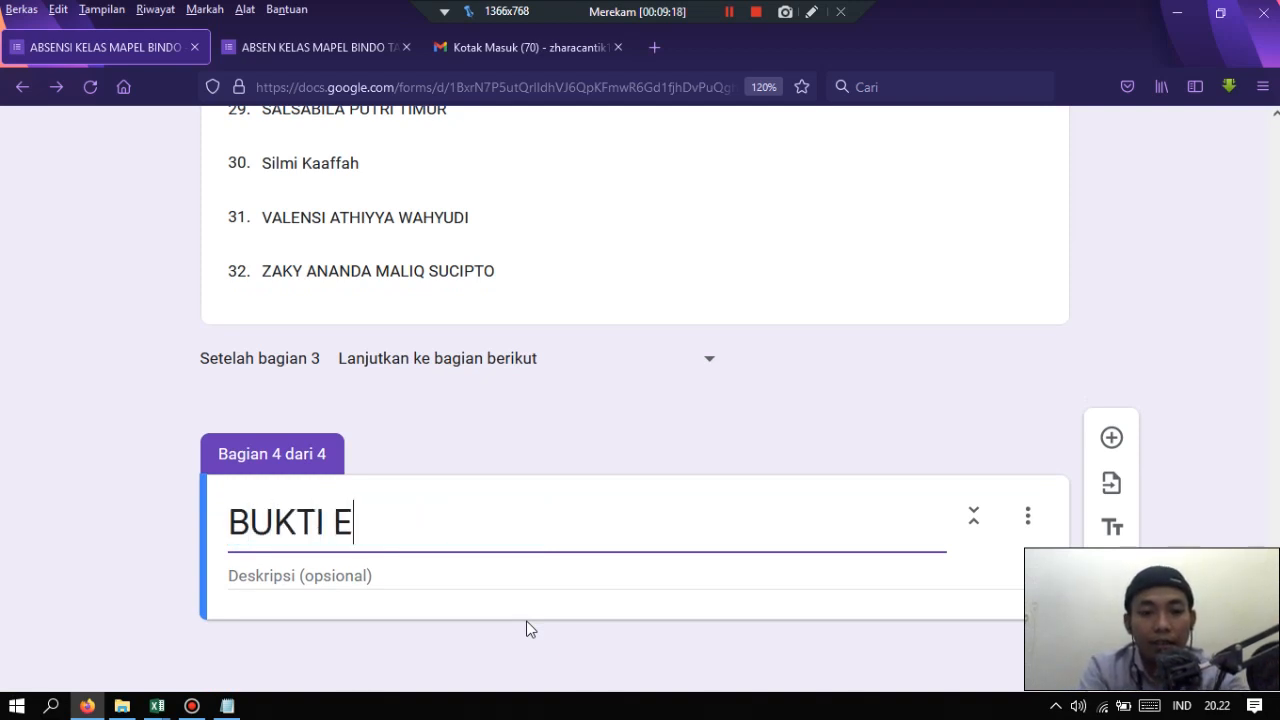
pyautogui.write('BELAJAR')
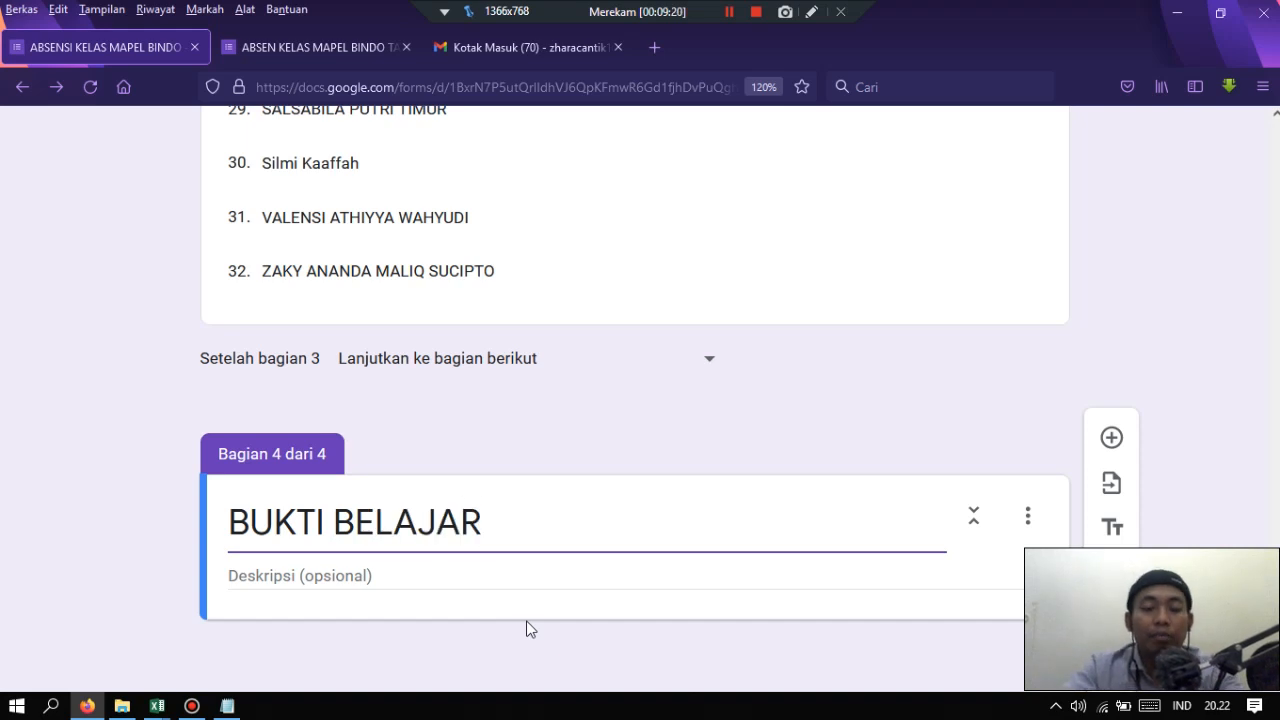
# - Add a question to the BUKTI BELAJAR section, make it an Upload file question and allow respondents to upload to Drive
pyautogui.click(1111, 437)
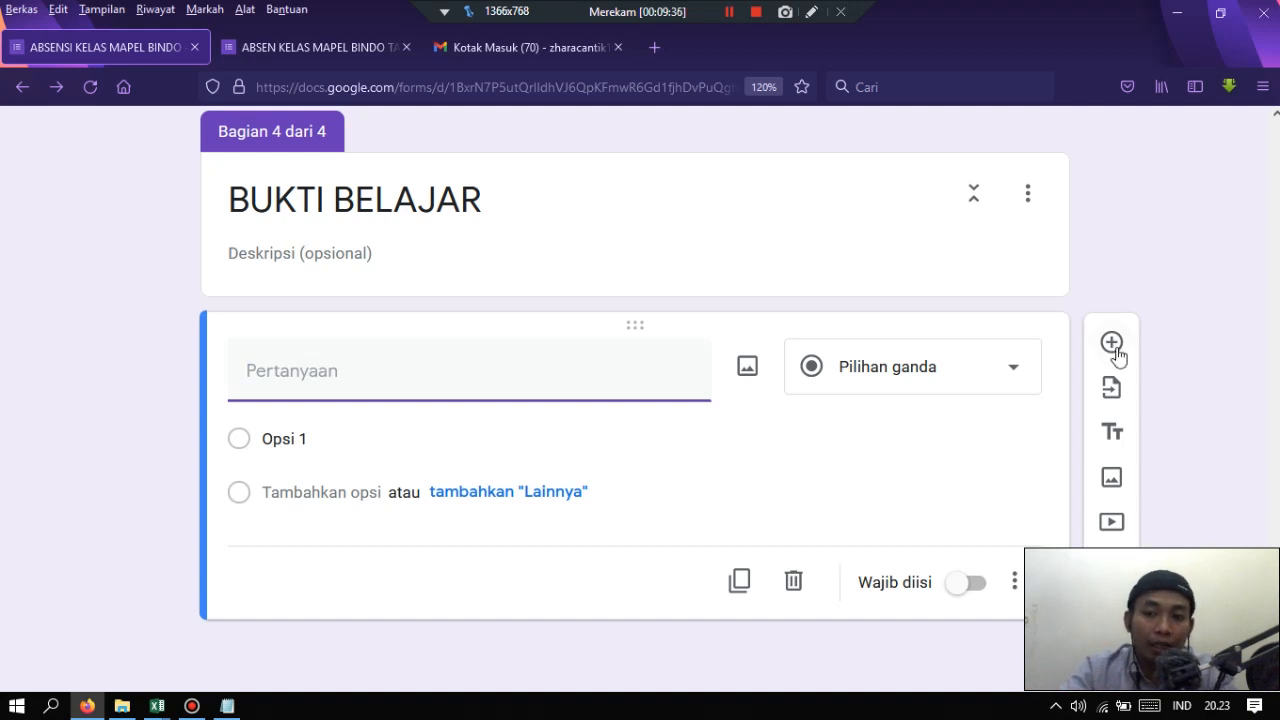
pyautogui.click(897, 380)
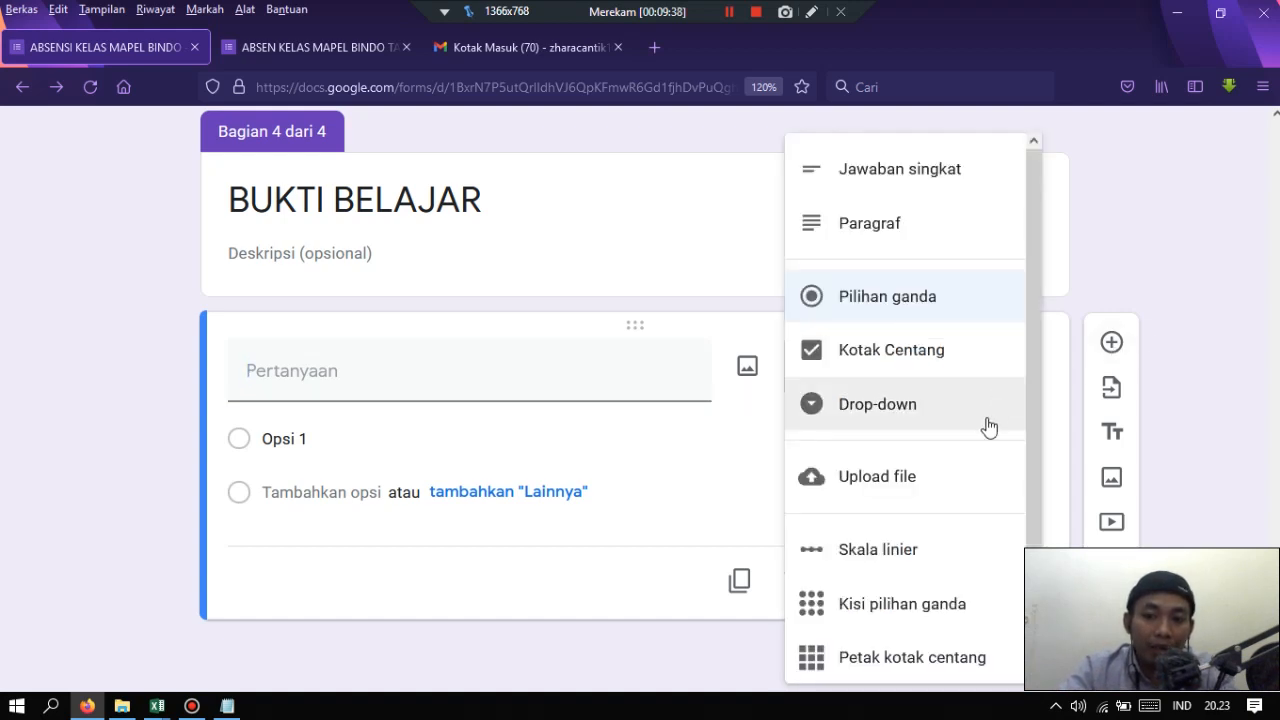
pyautogui.click(919, 490)
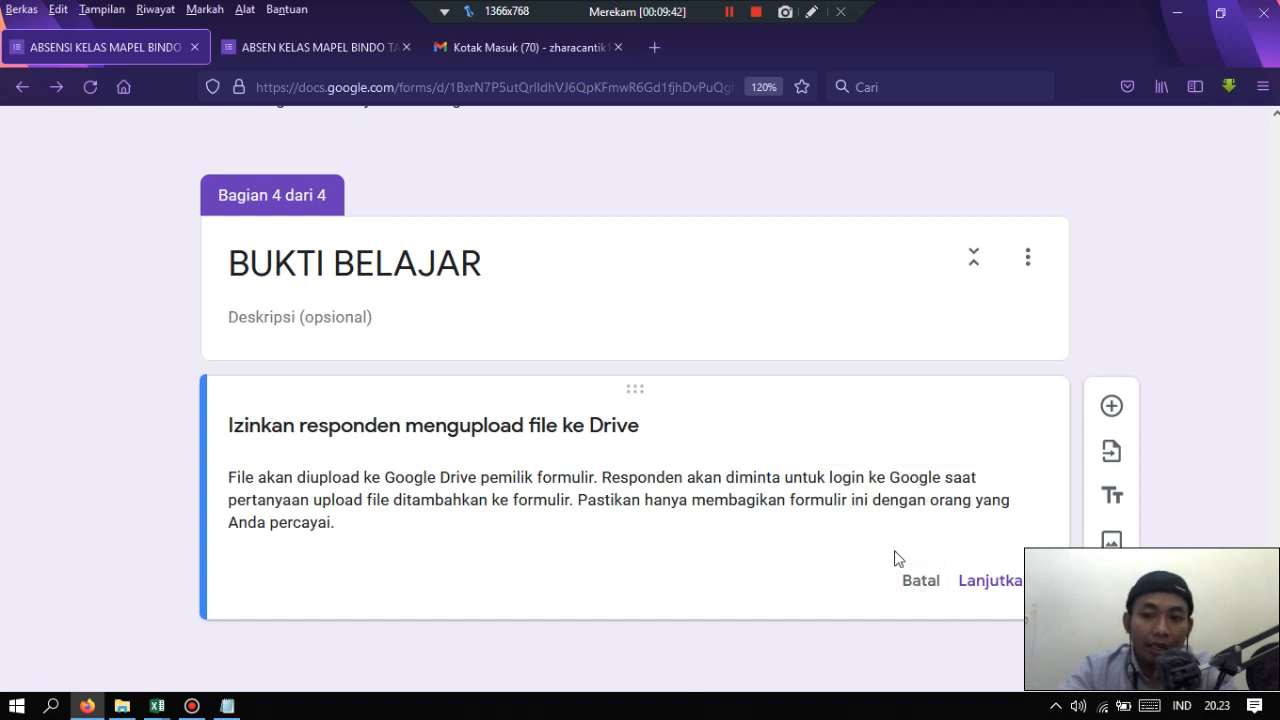
pyautogui.click(984, 583)
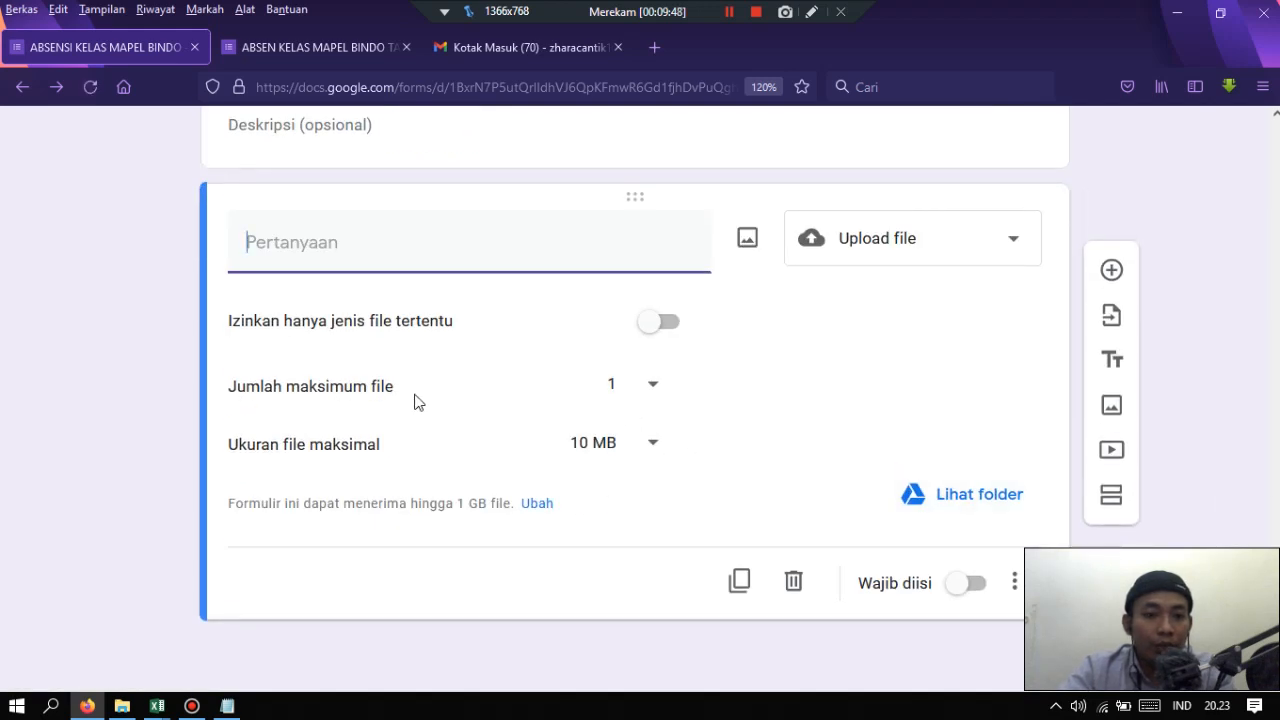
# - Keep the upload question's maximum at 1 file, set its maximum file size to 1 GB and make it required
pyautogui.click(648, 390)
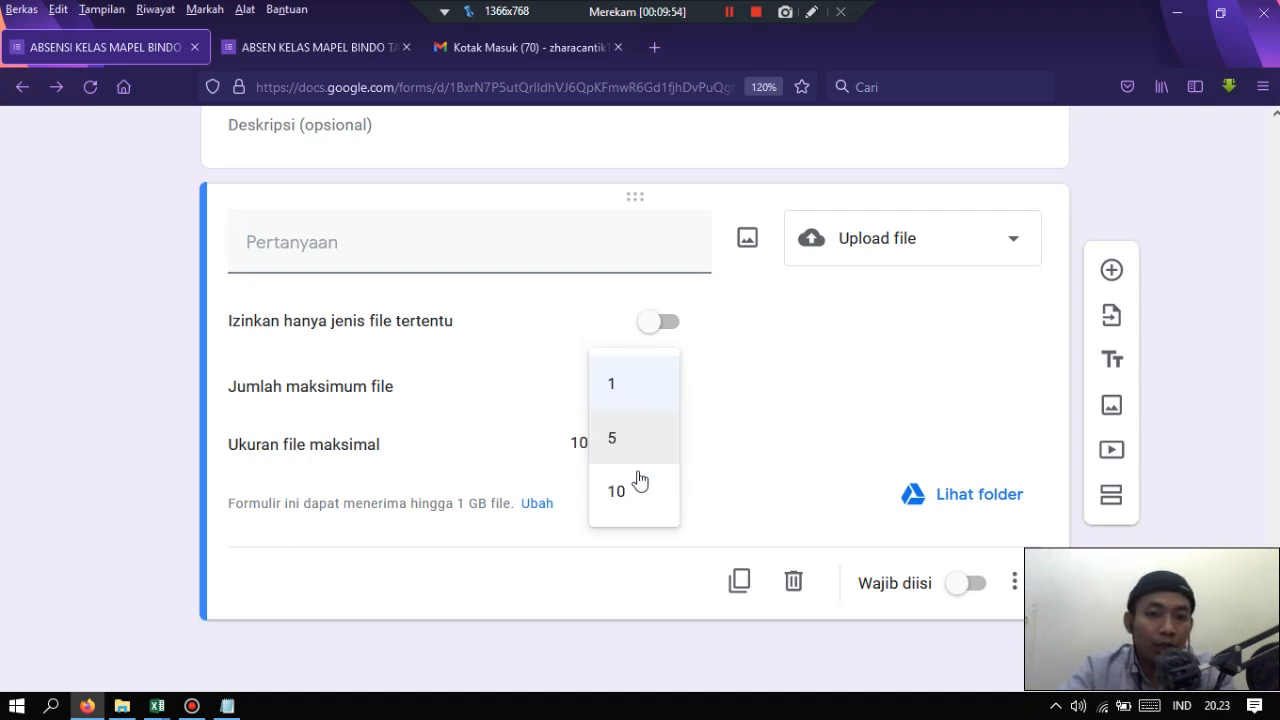
pyautogui.click(651, 393)
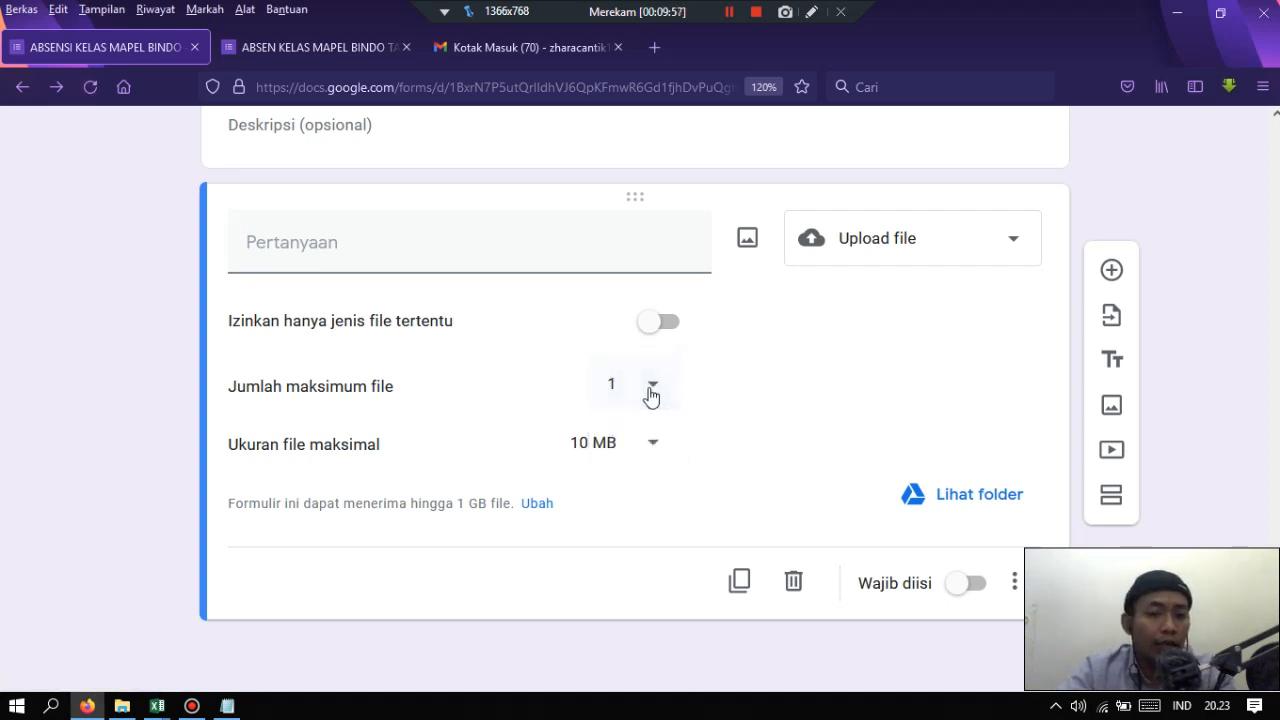
pyautogui.click(616, 452)
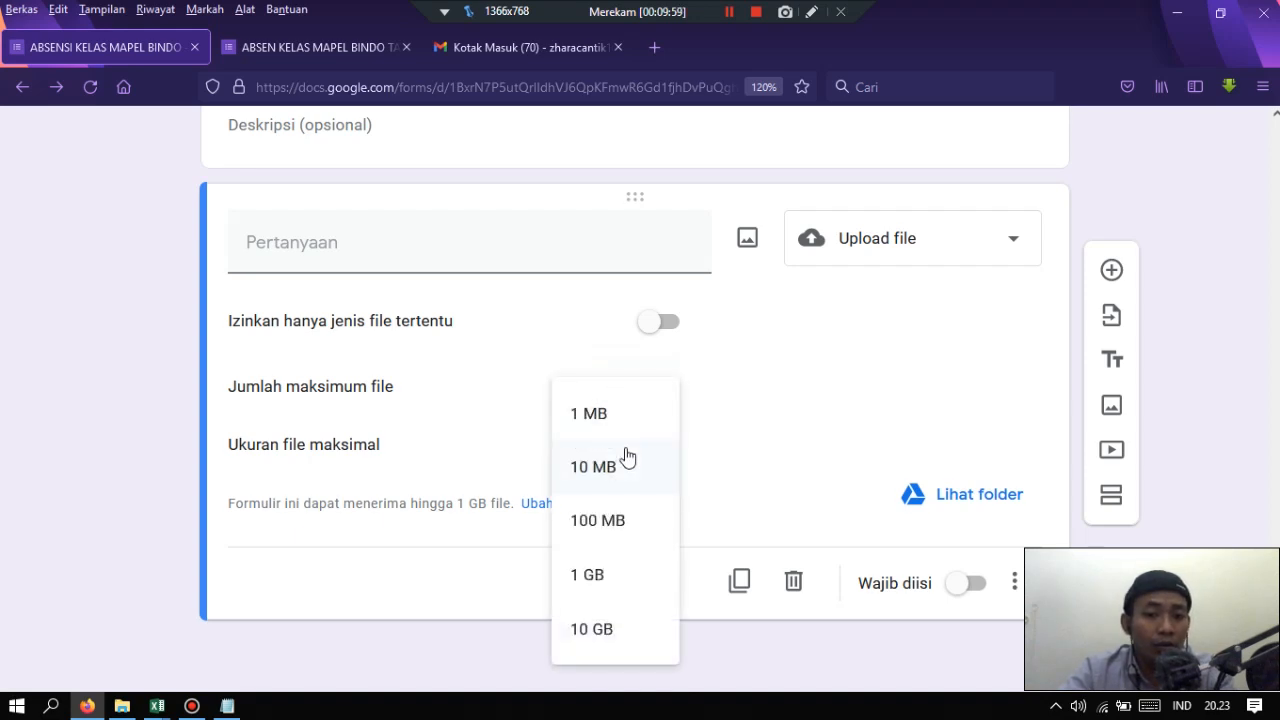
pyautogui.click(620, 584)
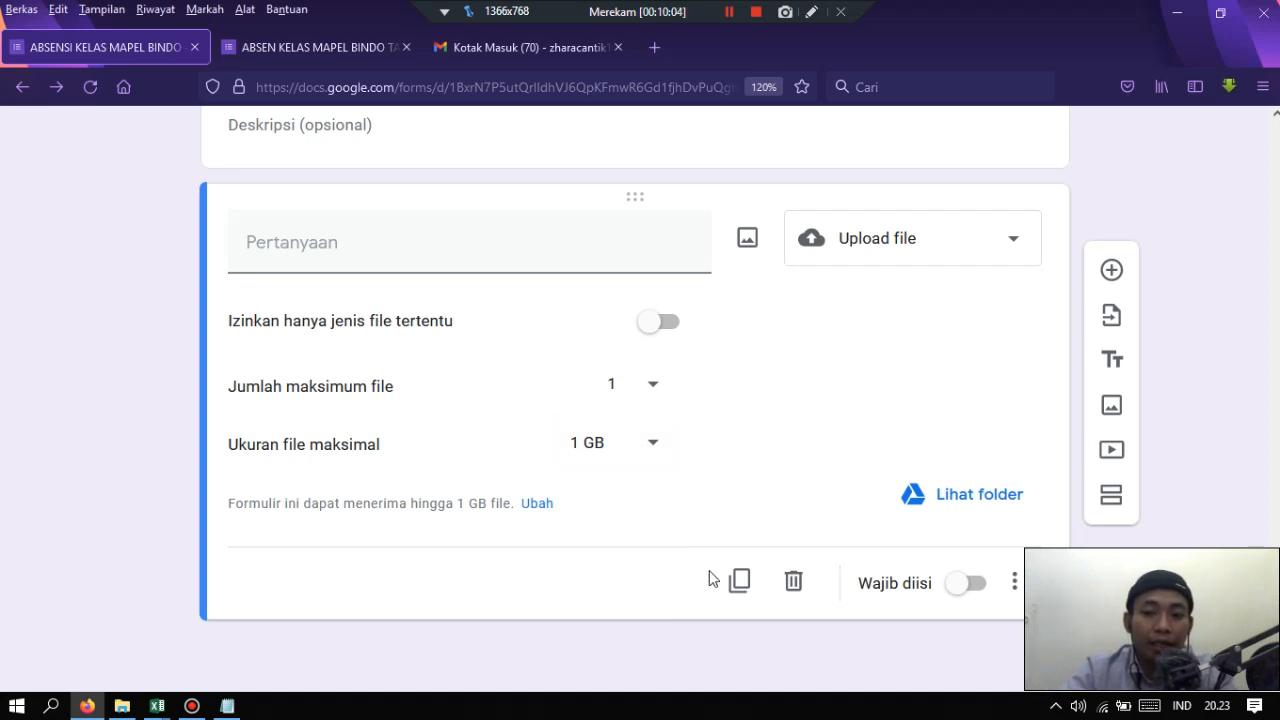
pyautogui.click(972, 588)
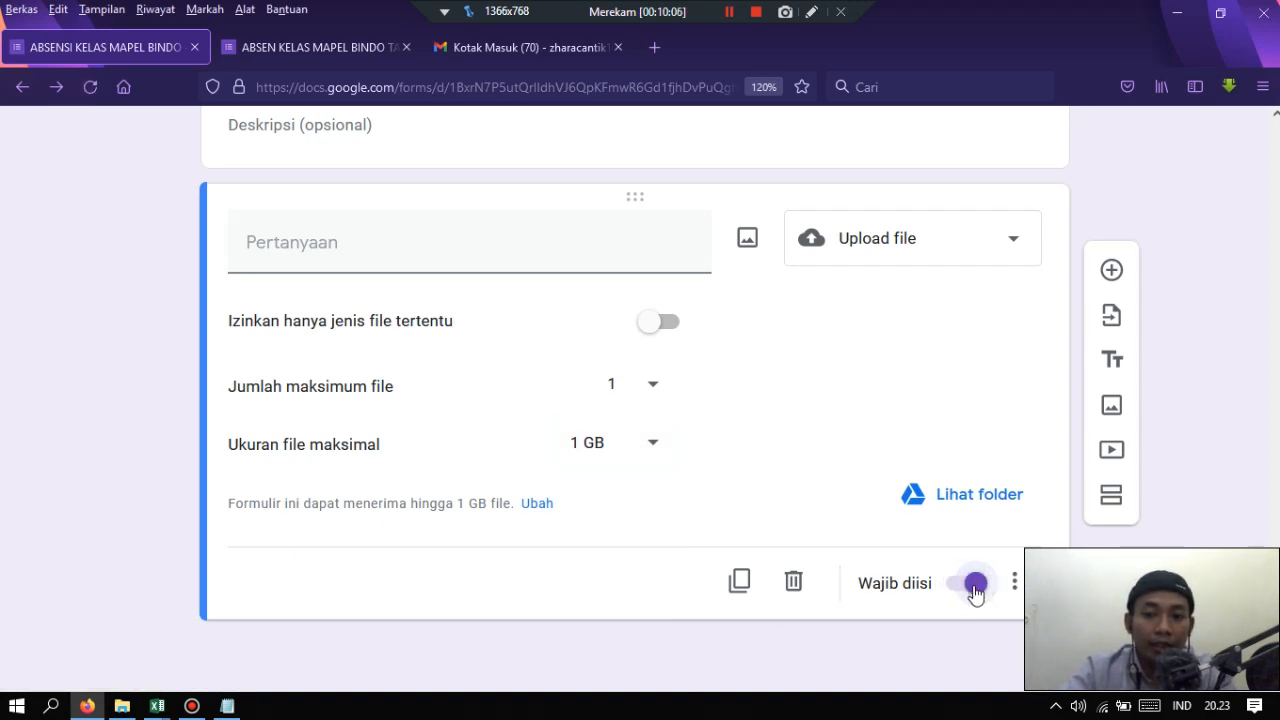
# - Enter KIRIM BUKTI FOTO KEGIATAN BELAJARMU as the title of the upload question in the BUKTI BELAJAR section
pyautogui.click(479, 259)
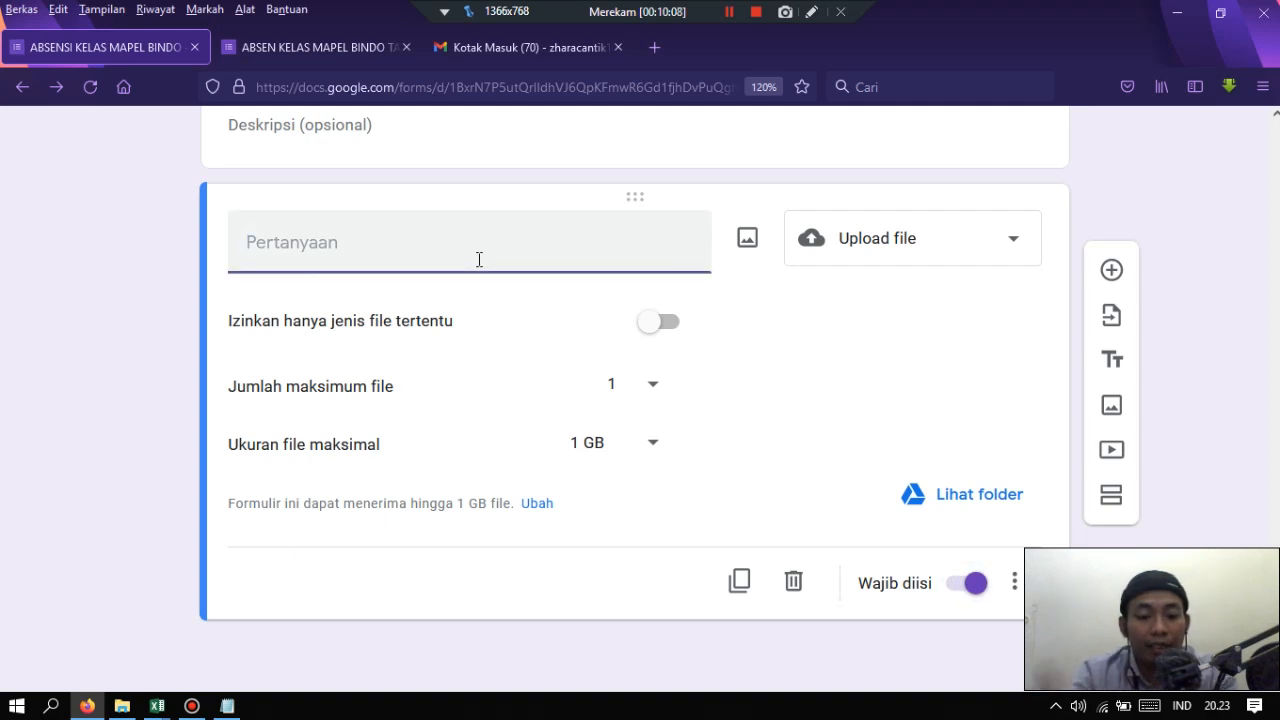
pyautogui.write('K')
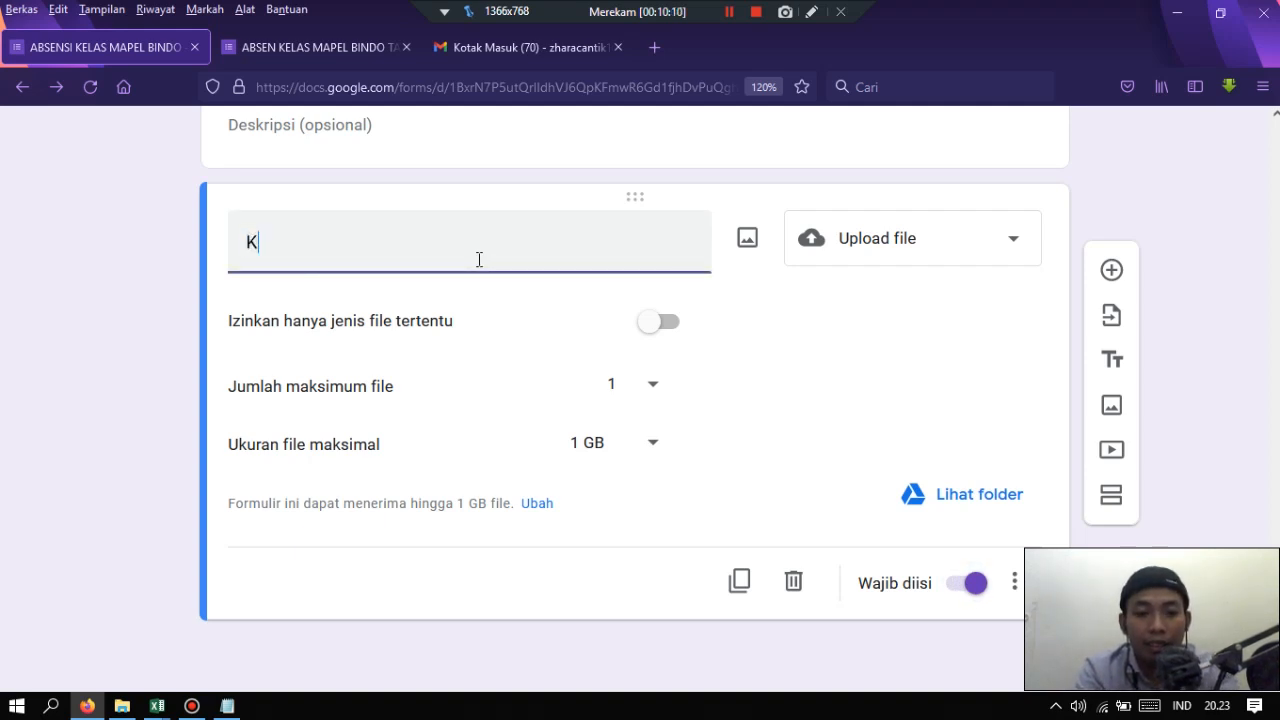
pyautogui.write('IRIM BUKTI ')
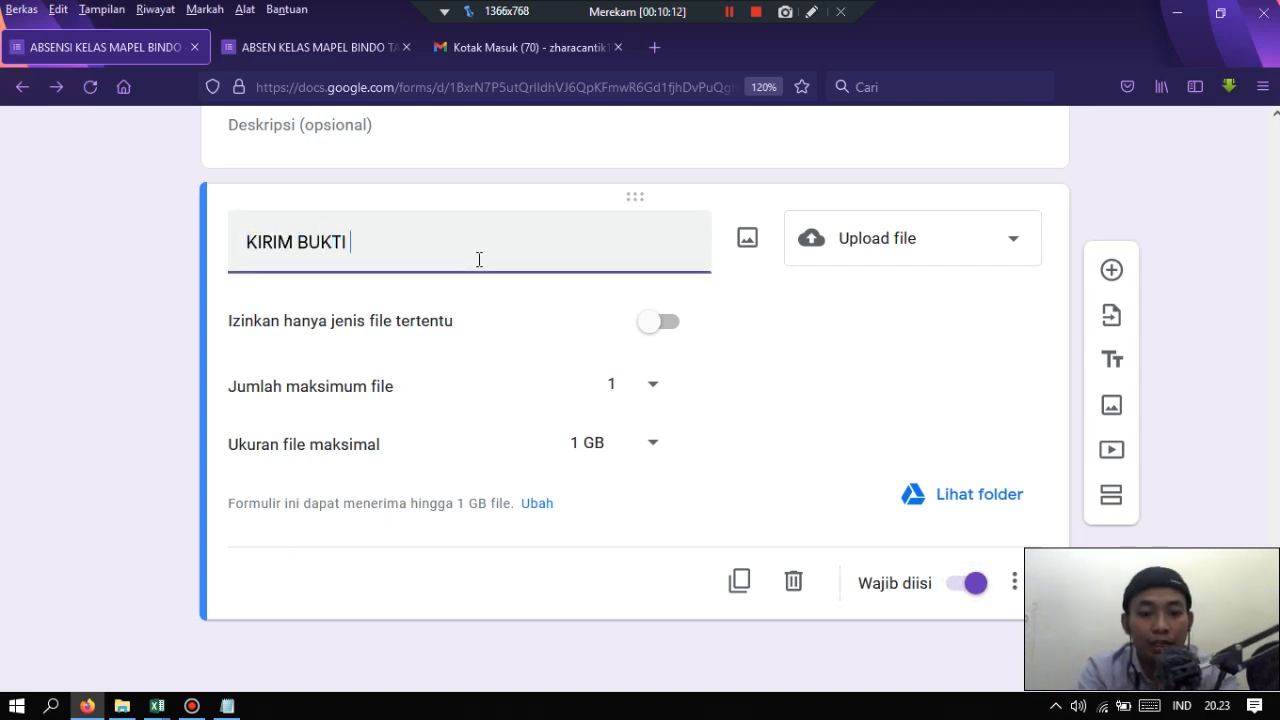
pyautogui.write('FOT')
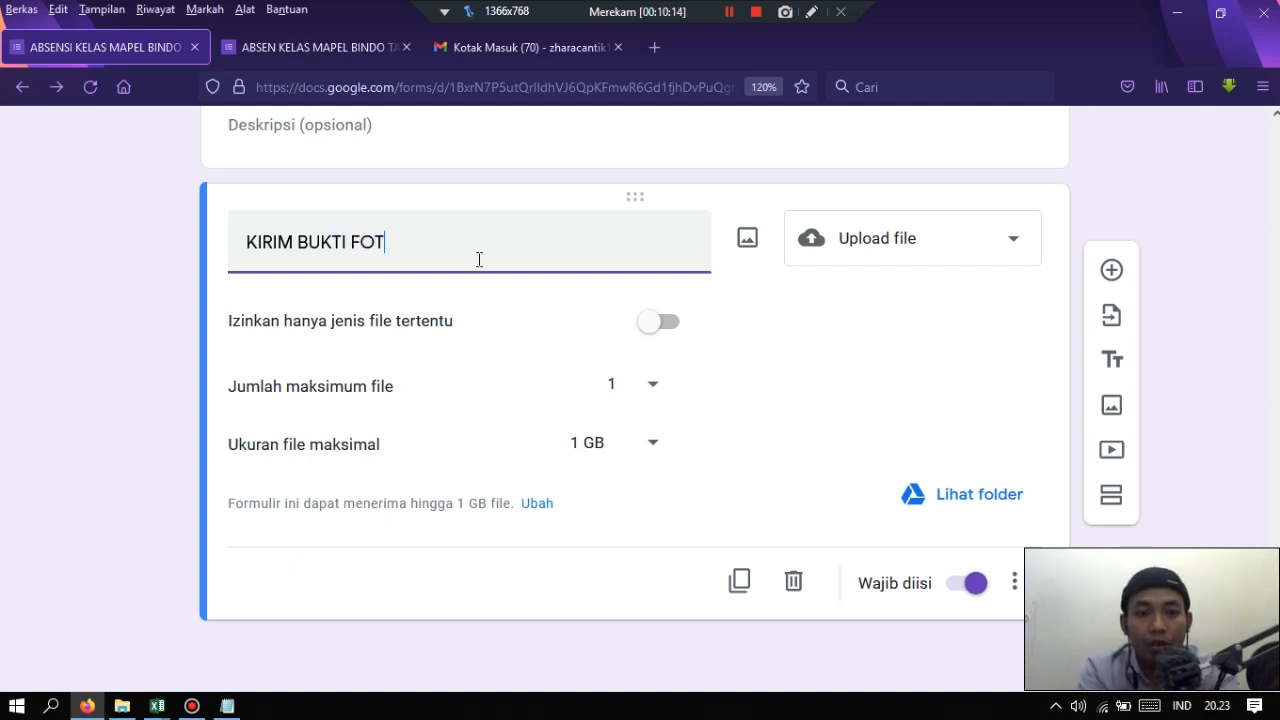
pyautogui.write('O KE')
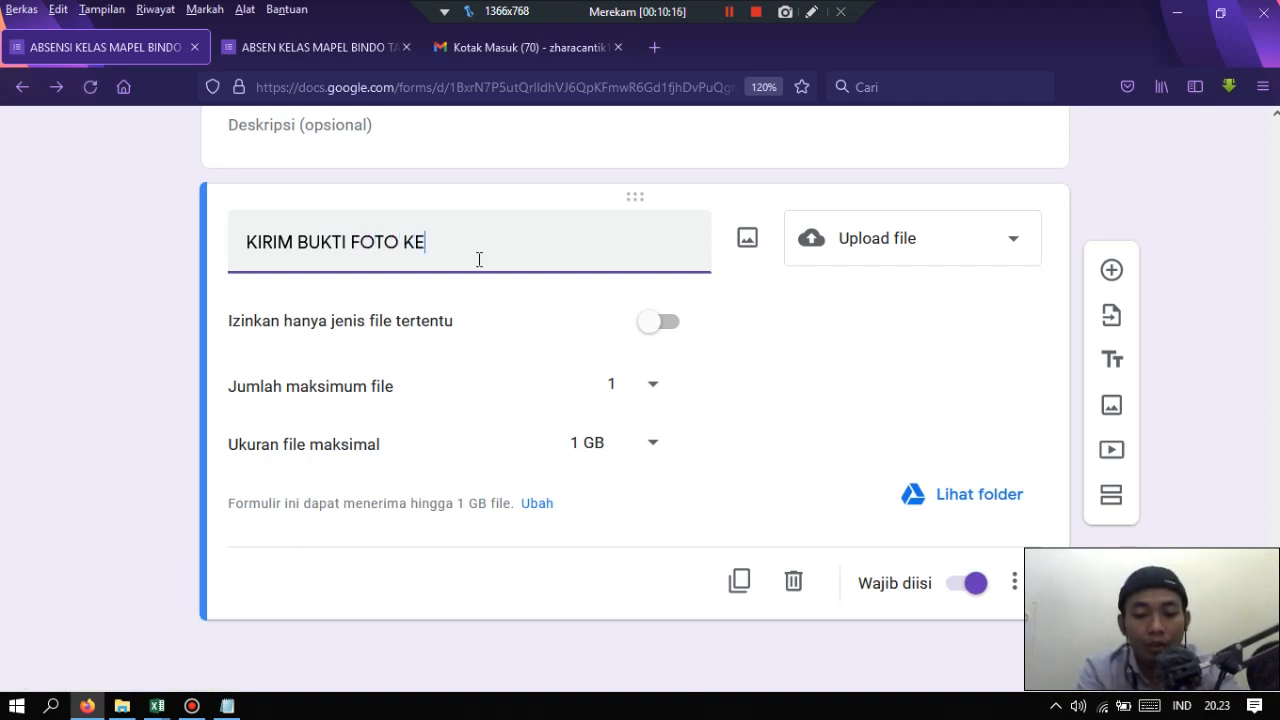
pyautogui.write('GIATAN BELAJARMU')
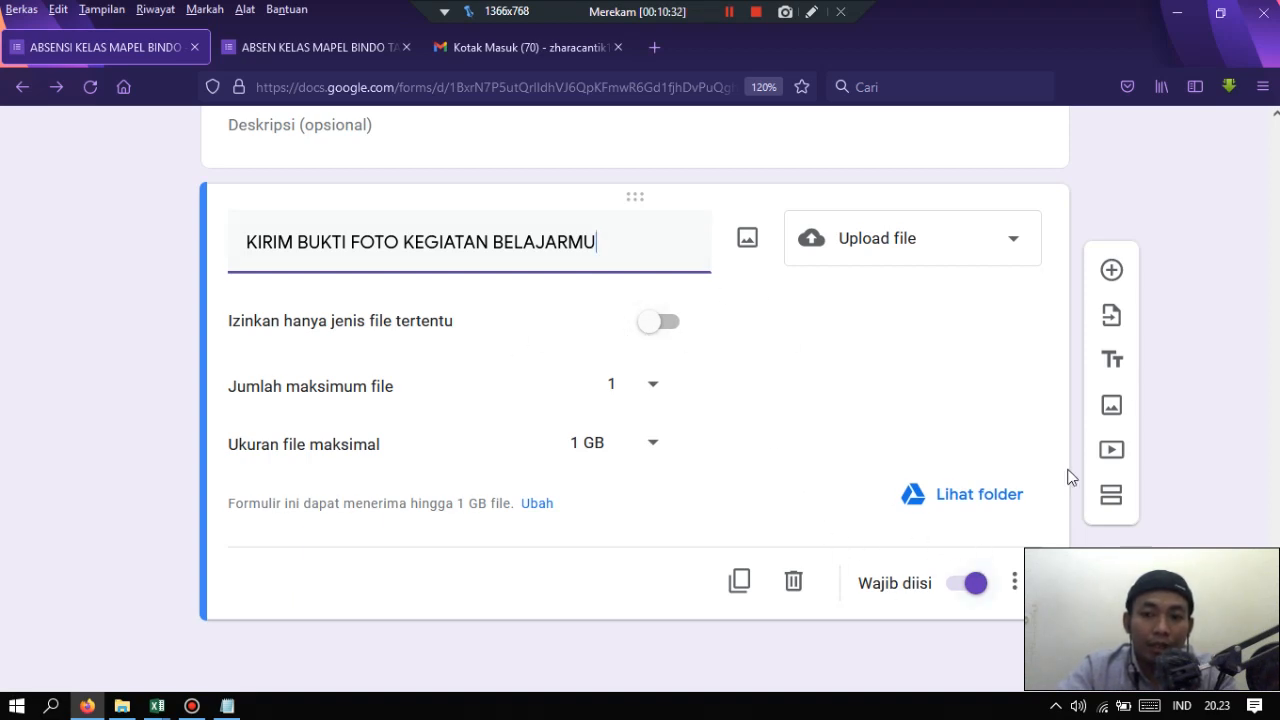
# - Set the navigation after section 2 (DAFTAR NAMA 9A) to open section 4 (BUKTI BELAJAR)
pyautogui.scroll(20, 1240, 360)
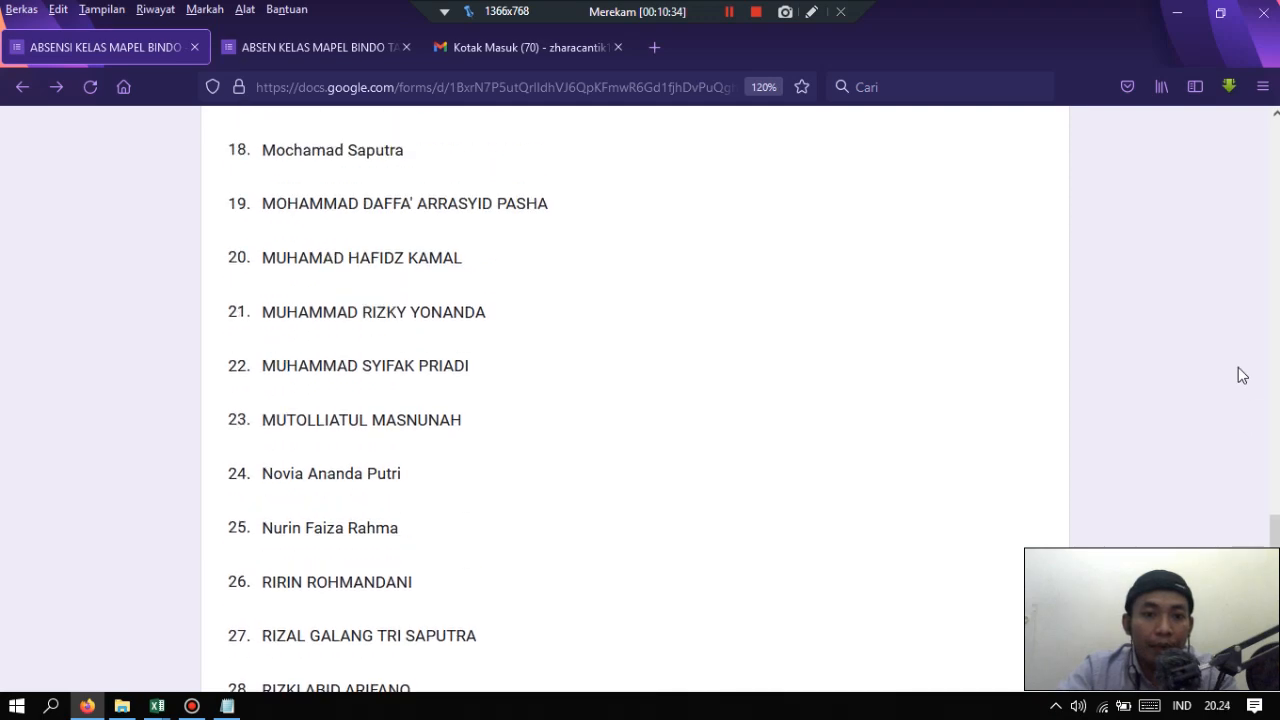
pyautogui.scroll(20, 1240, 360)
pyautogui.scroll(-10, 1240, 360)
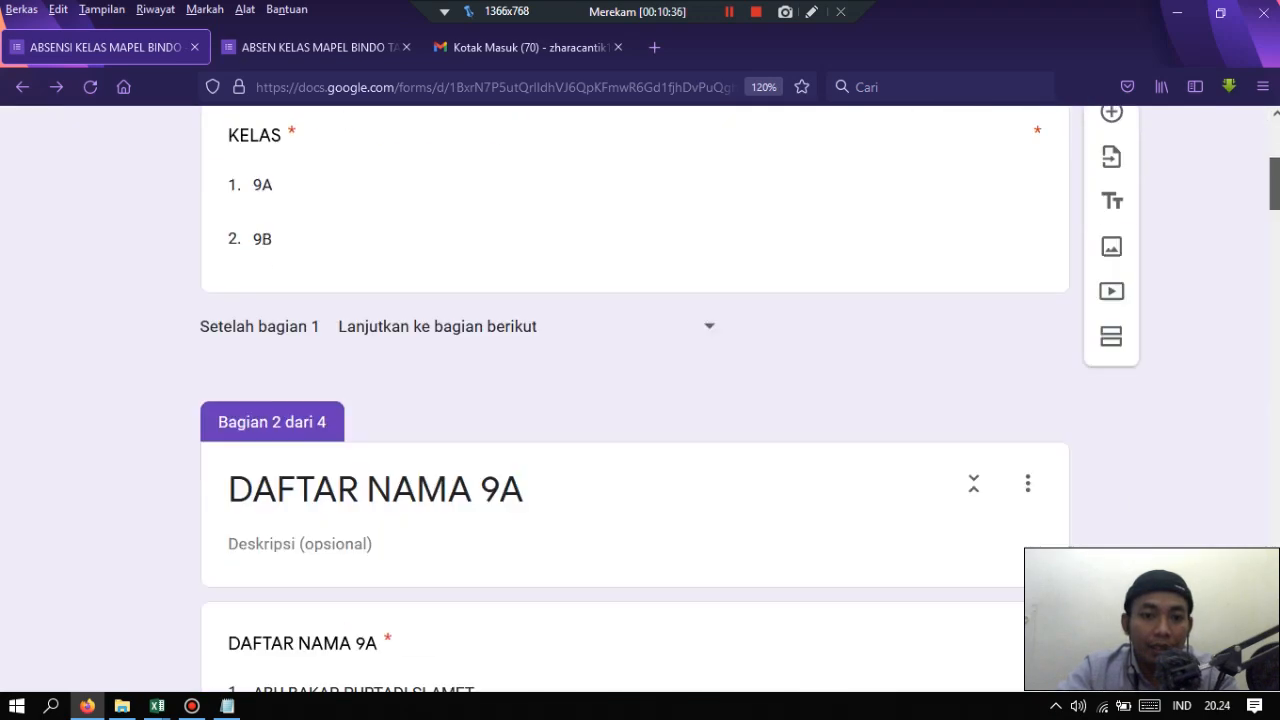
pyautogui.scroll(-15, 427, 381)
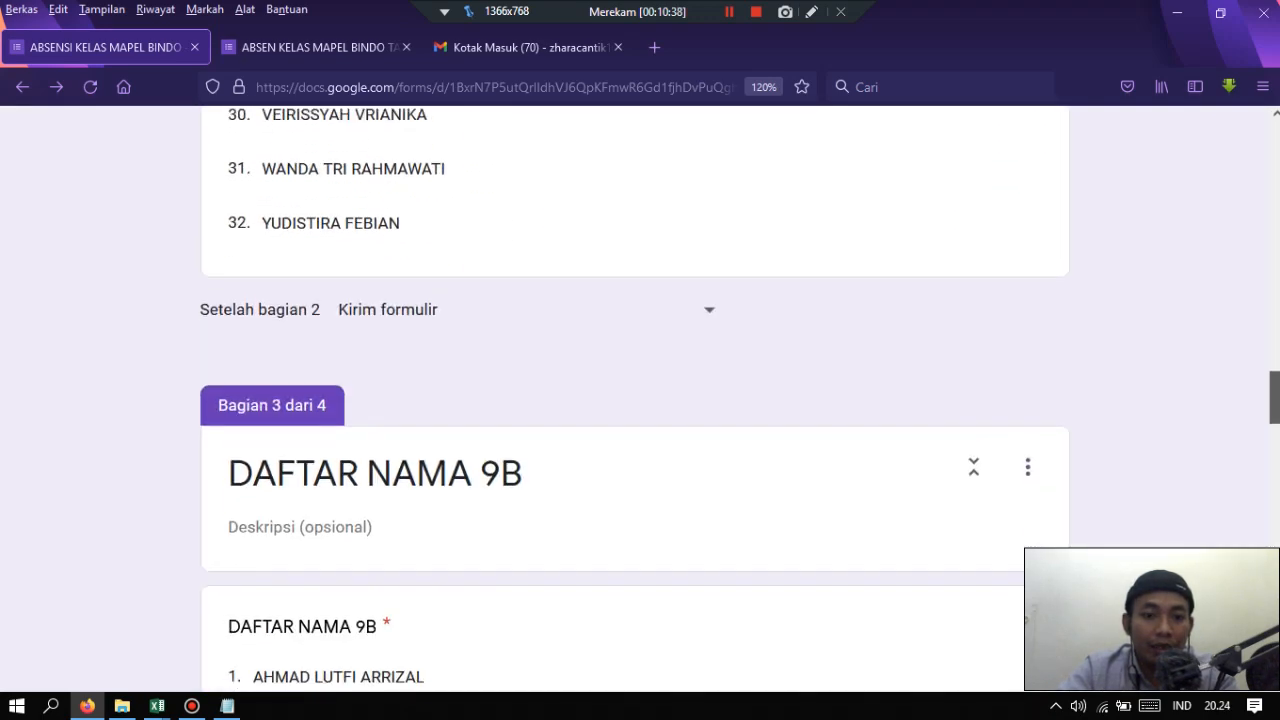
pyautogui.click(440, 316)
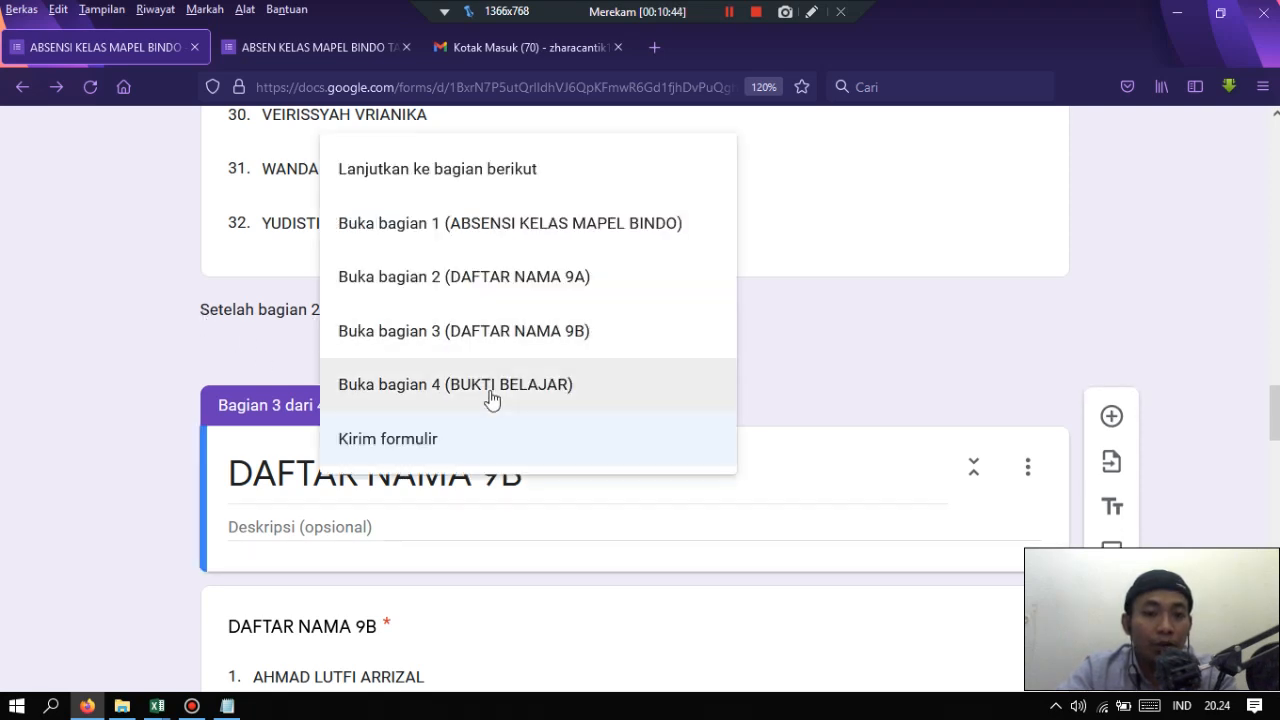
pyautogui.click(449, 398)
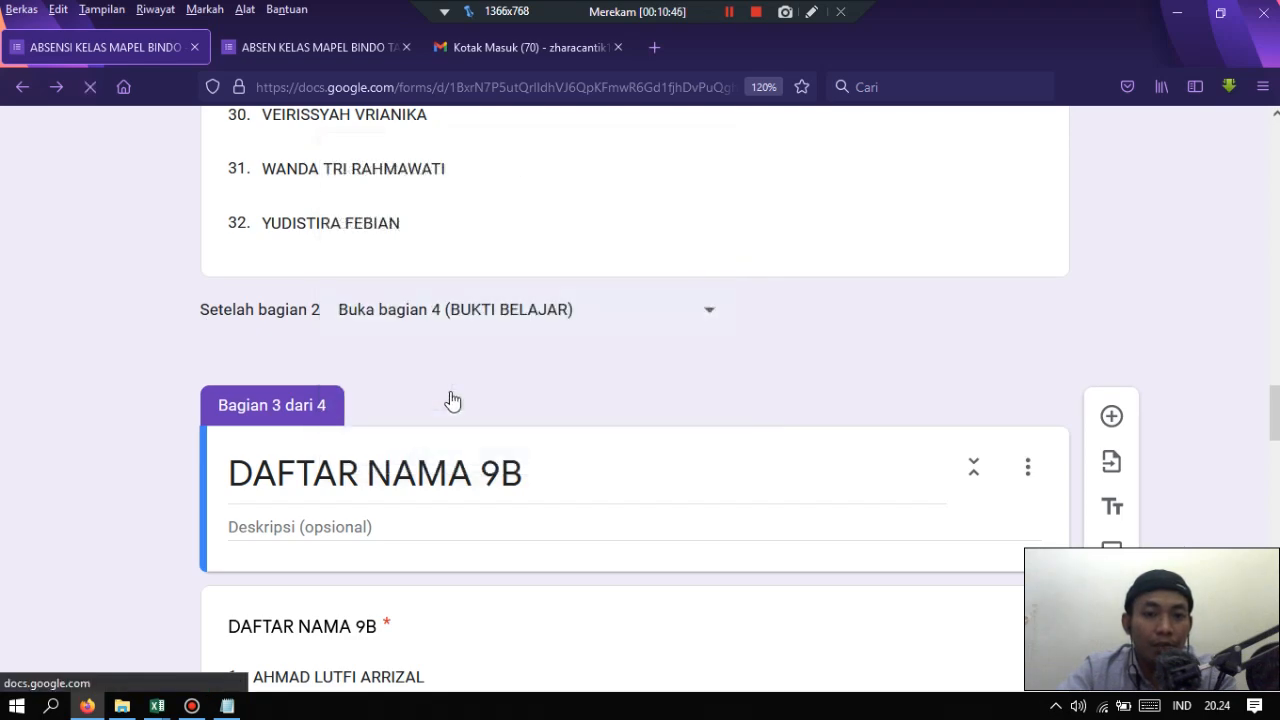
# - Set the navigation after section 3 (DAFTAR NAMA 9B) to open section 4 (BUKTI BELAJAR)
pyautogui.scroll(-15, 635, 400)
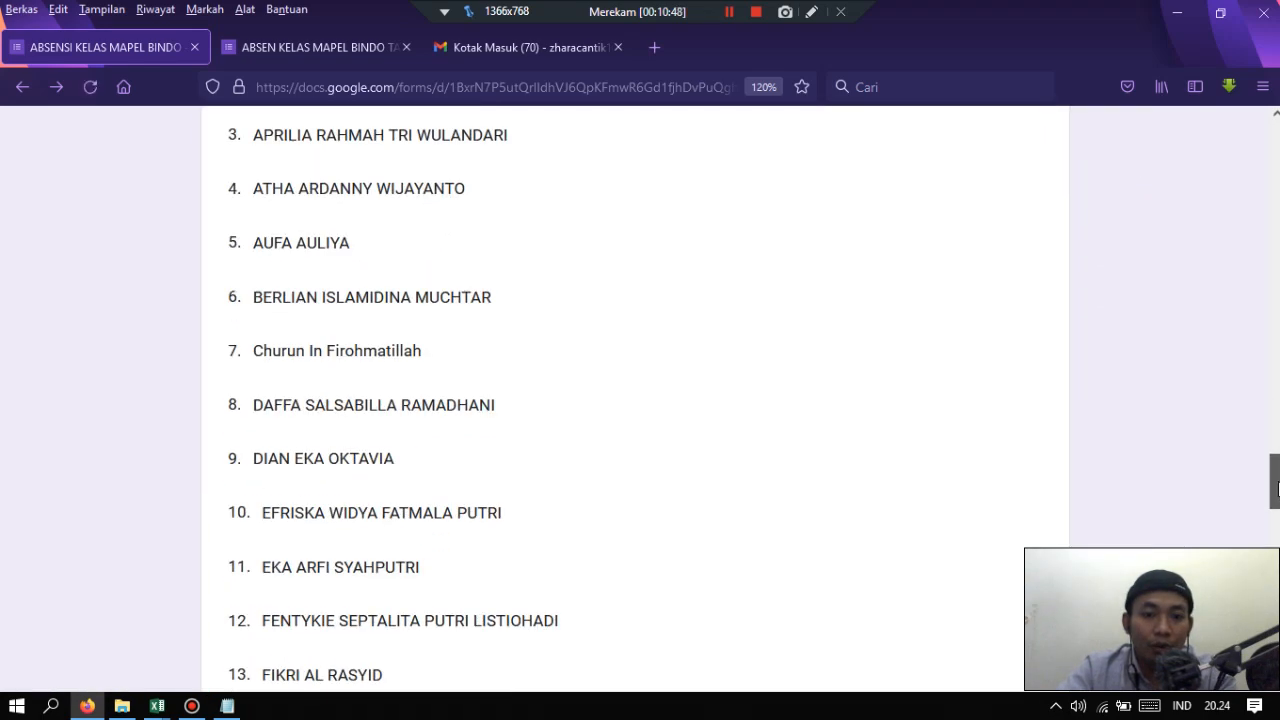
pyautogui.scroll(-5, 600, 400)
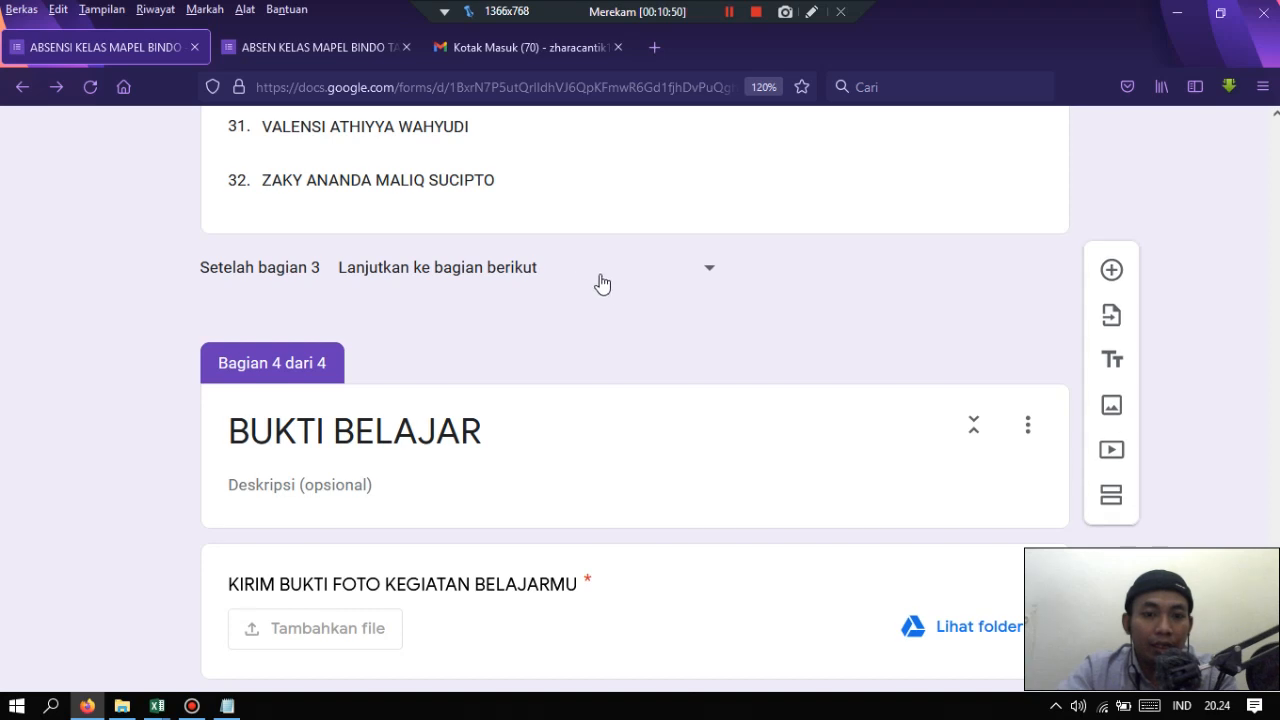
pyautogui.click(494, 272)
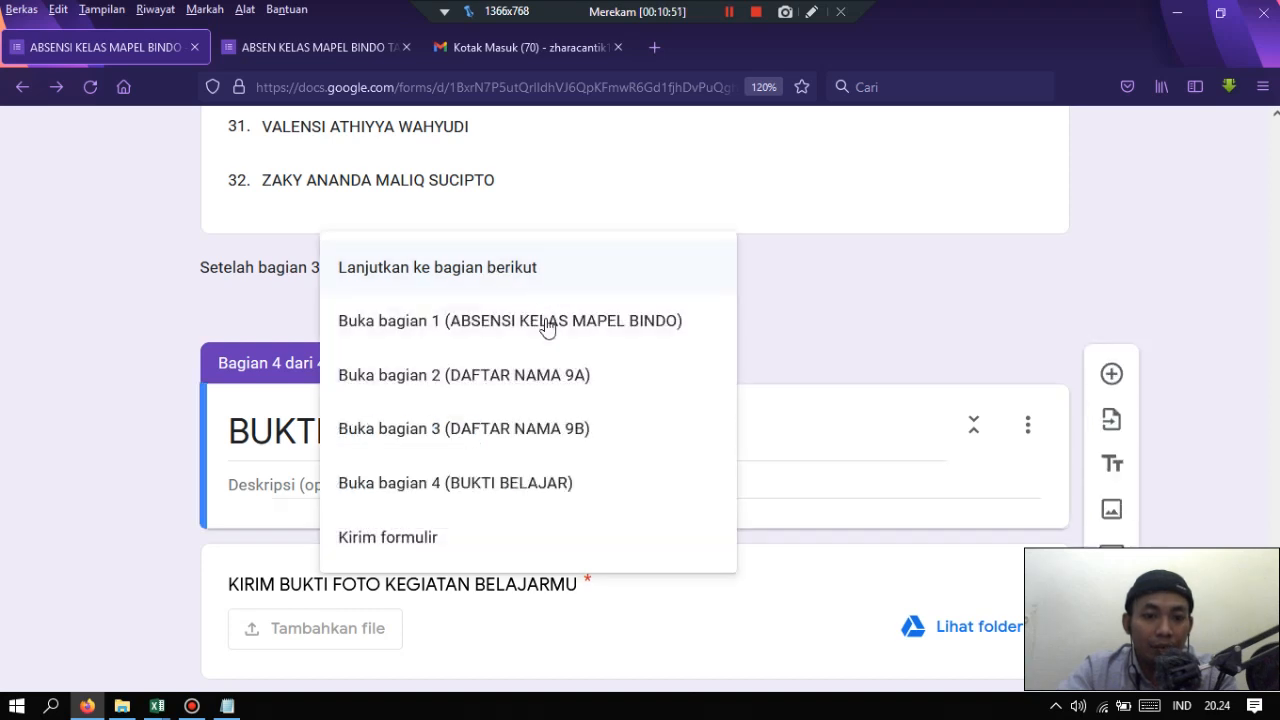
pyautogui.click(563, 497)
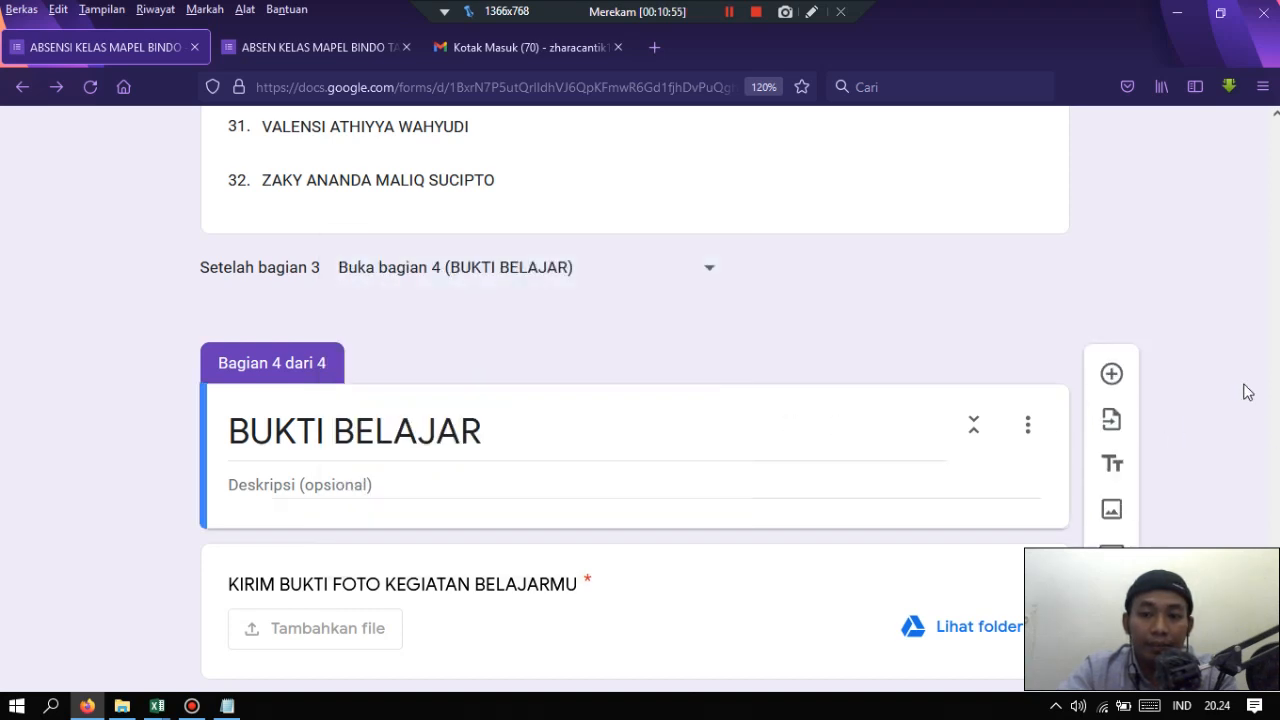
# - Preview the form, choose class 9A for KELAS and continue to the next section
pyautogui.scroll(-1, 1249, 392)
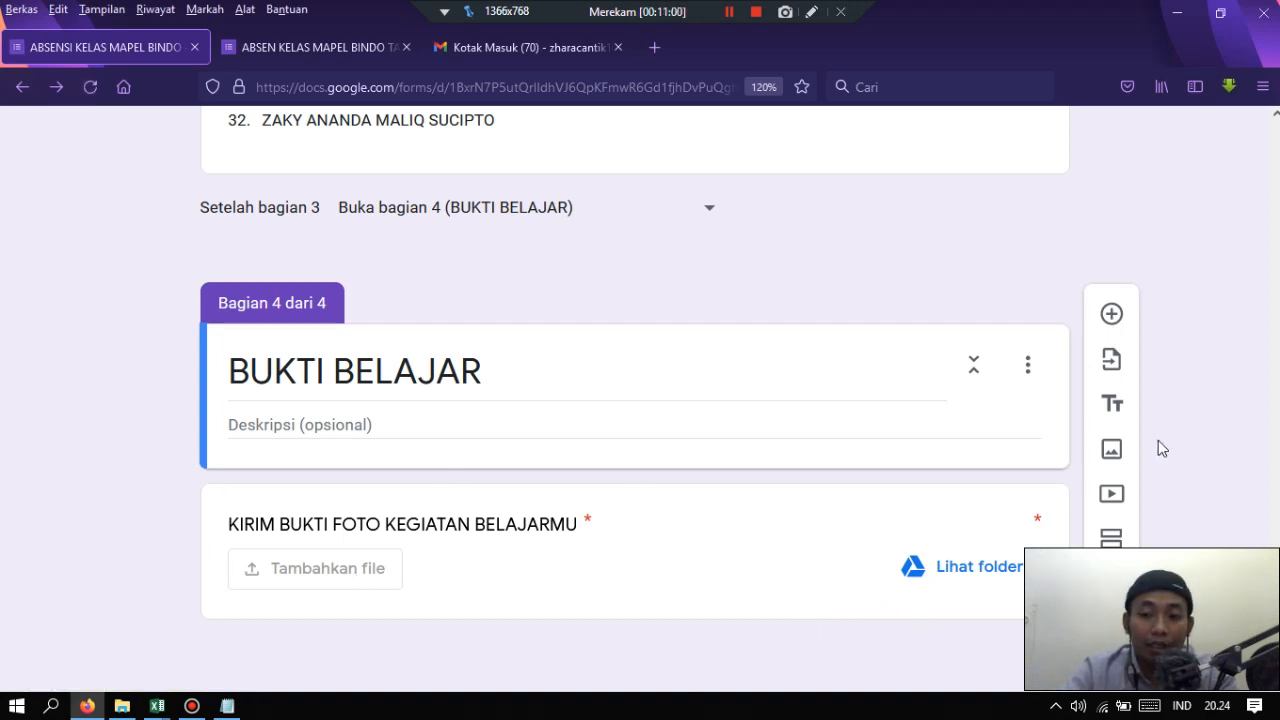
pyautogui.scroll(15, 1181, 395)
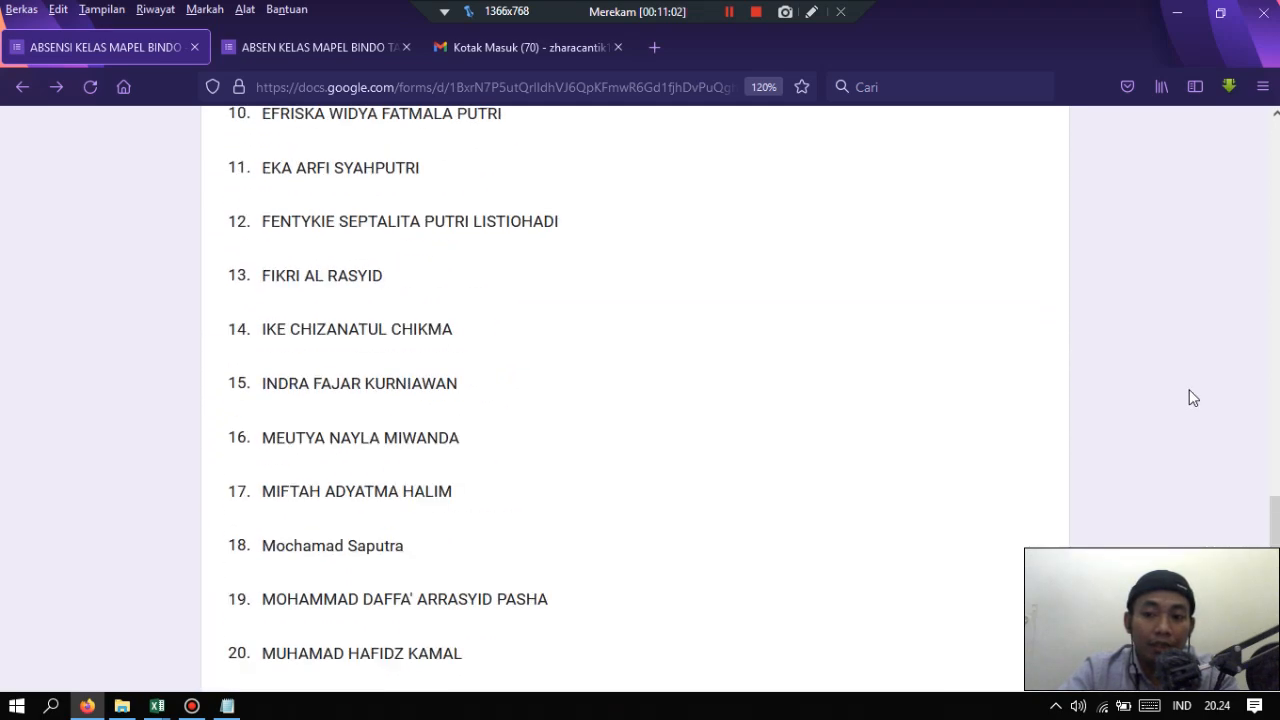
pyautogui.scroll(20, 1193, 398)
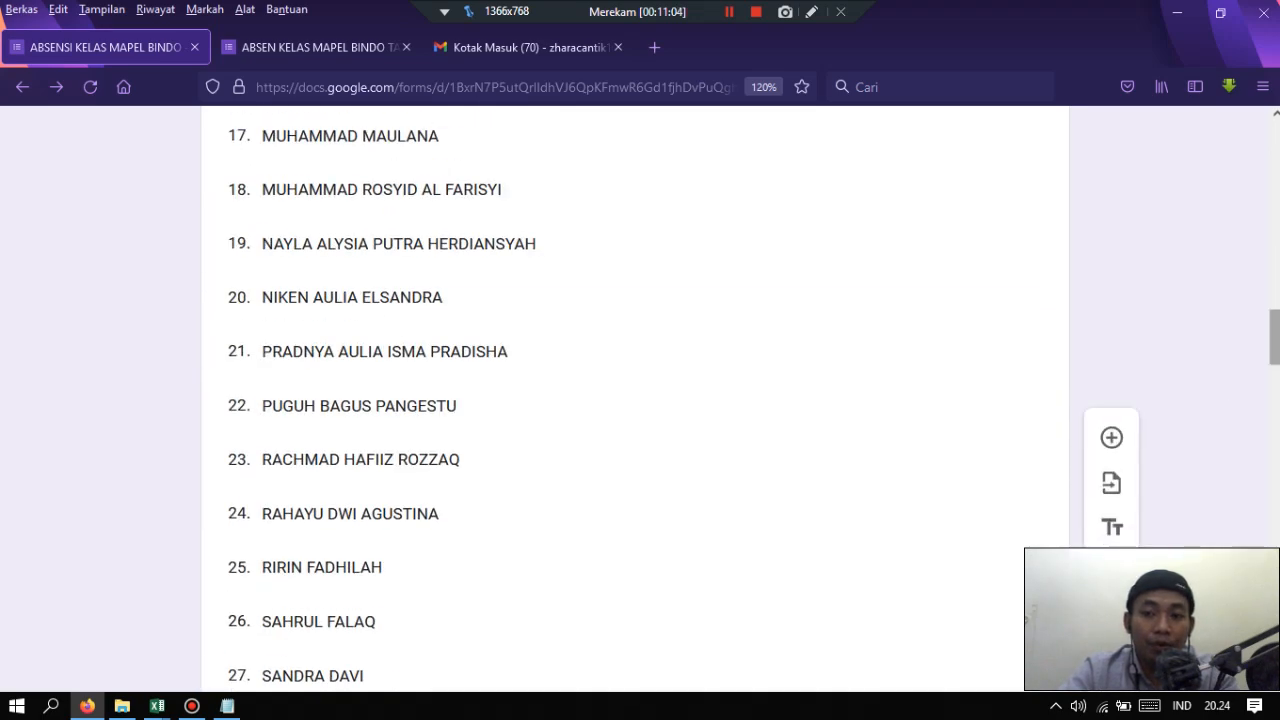
pyautogui.scroll(10, 899, 323)
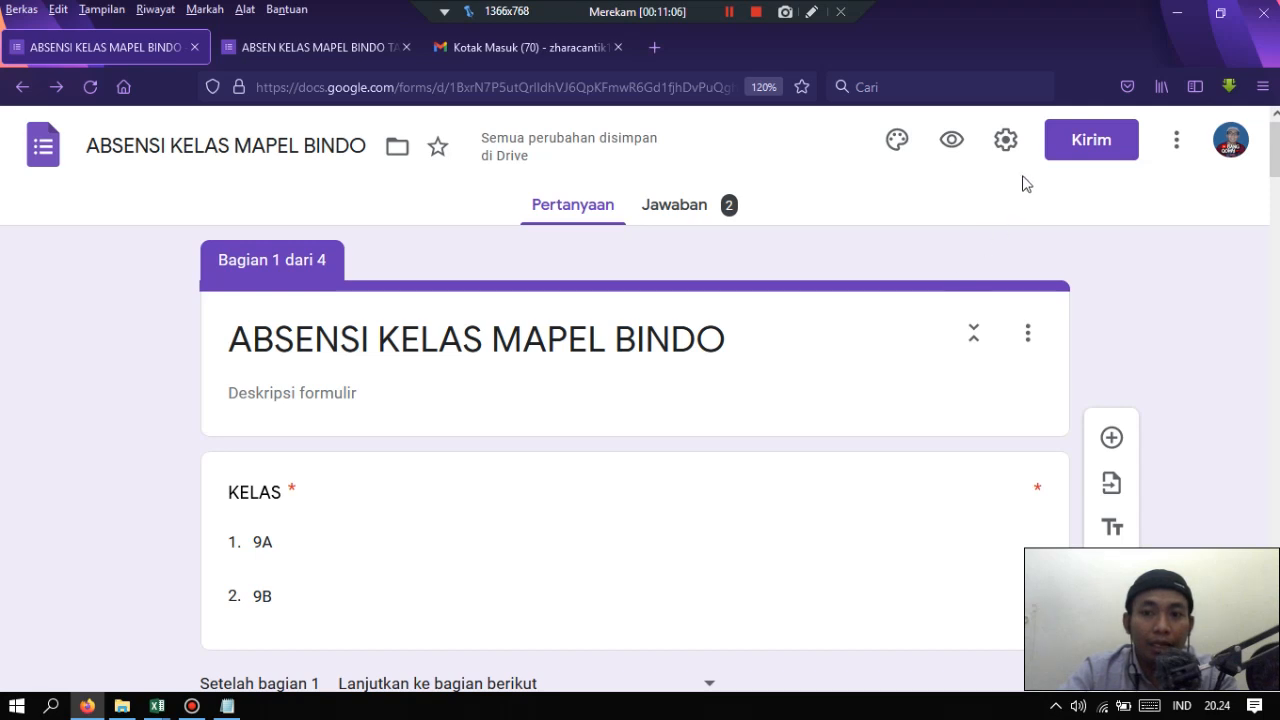
pyautogui.click(954, 156)
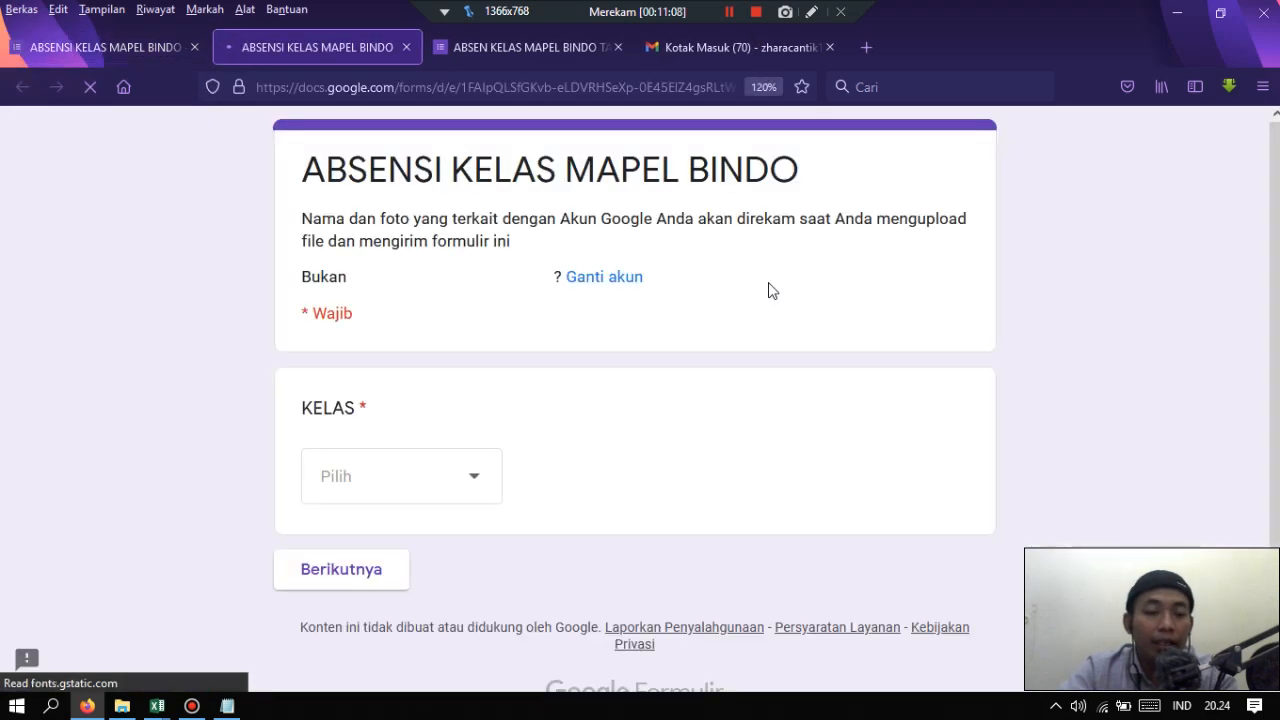
pyautogui.click(413, 482)
pyautogui.click(349, 552)
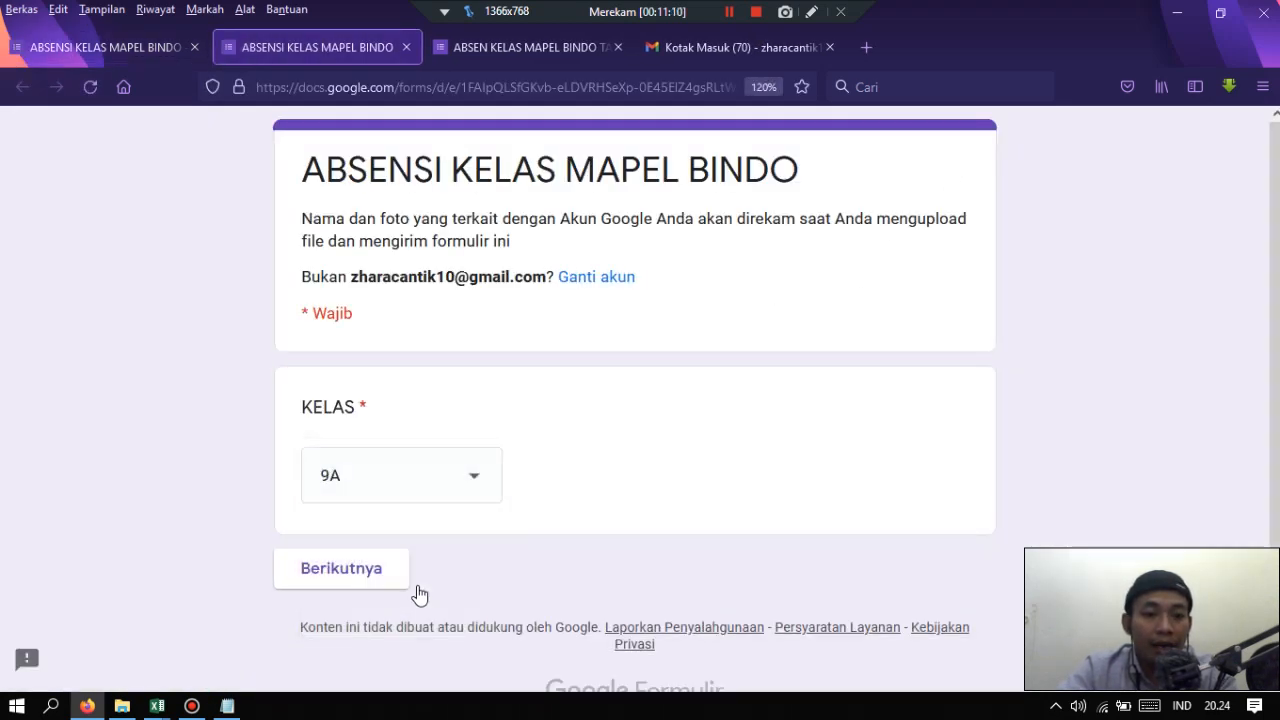
pyautogui.click(414, 593)
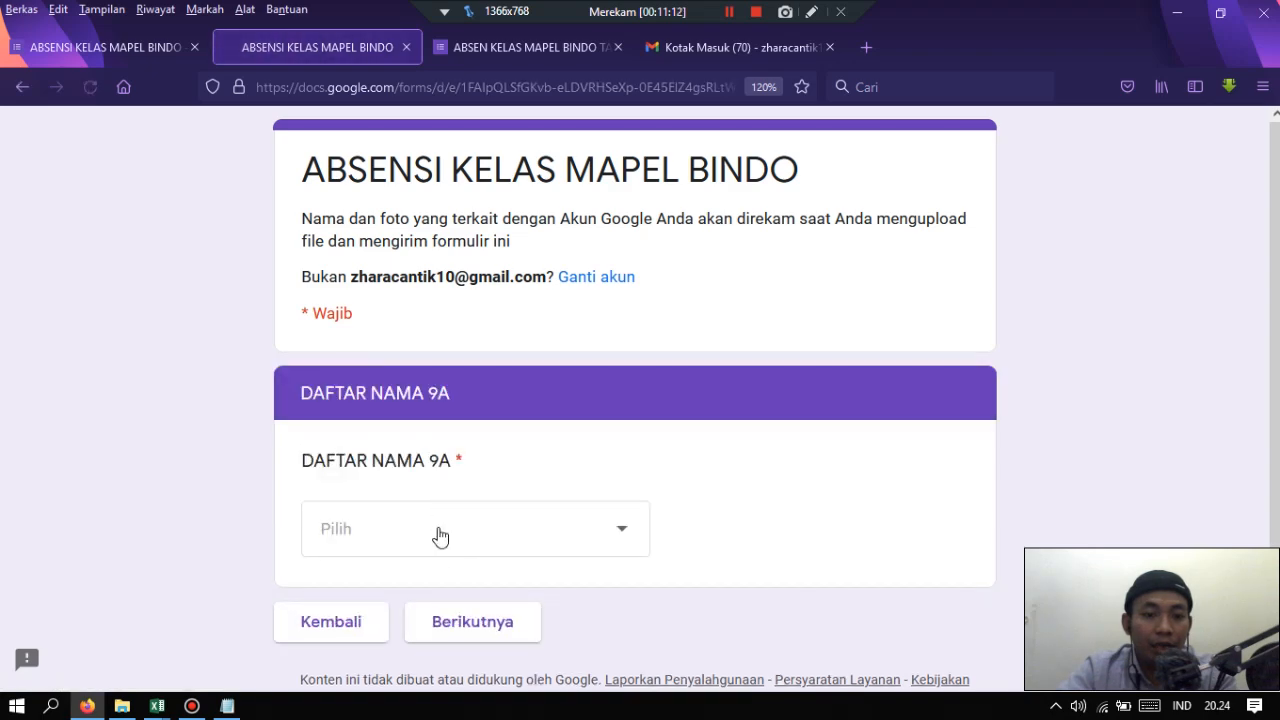
# - Select a student's name in the DAFTAR NAMA 9A question and continue to the BUKTI BELAJAR section
pyautogui.click(430, 530)
pyautogui.click(423, 300)
pyautogui.scroll(-1, 506, 560)
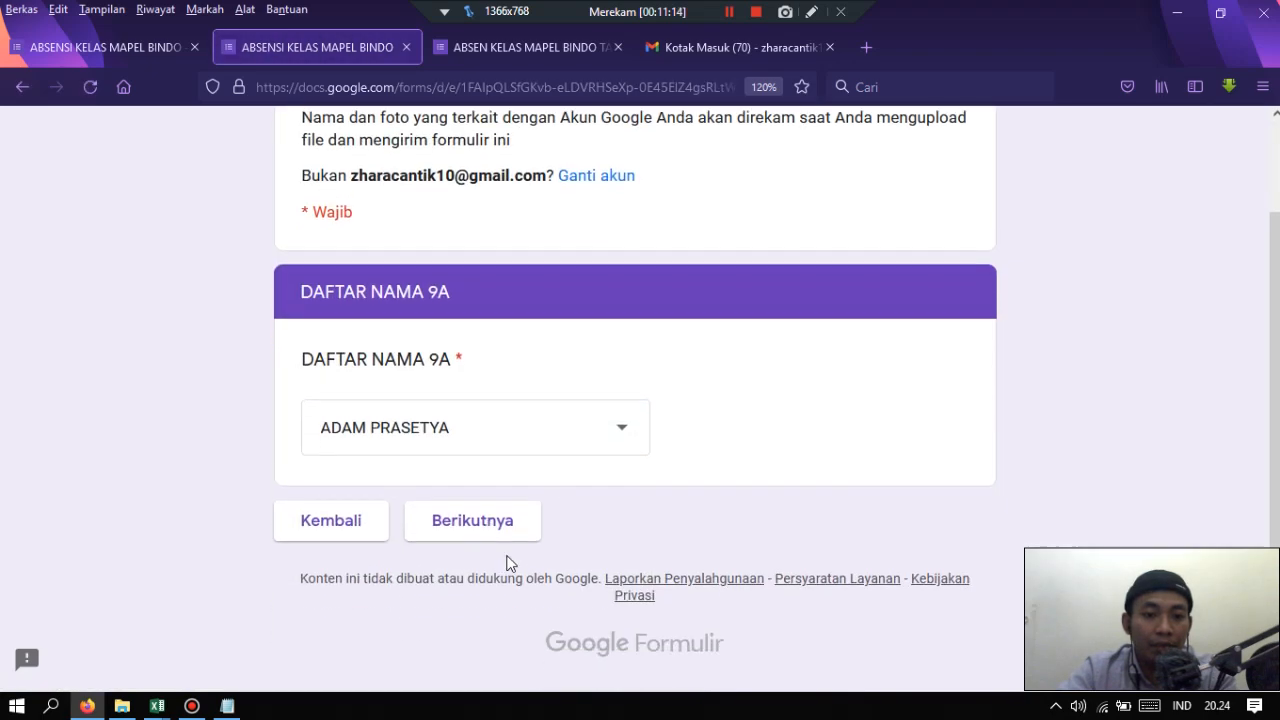
pyautogui.click(483, 530)
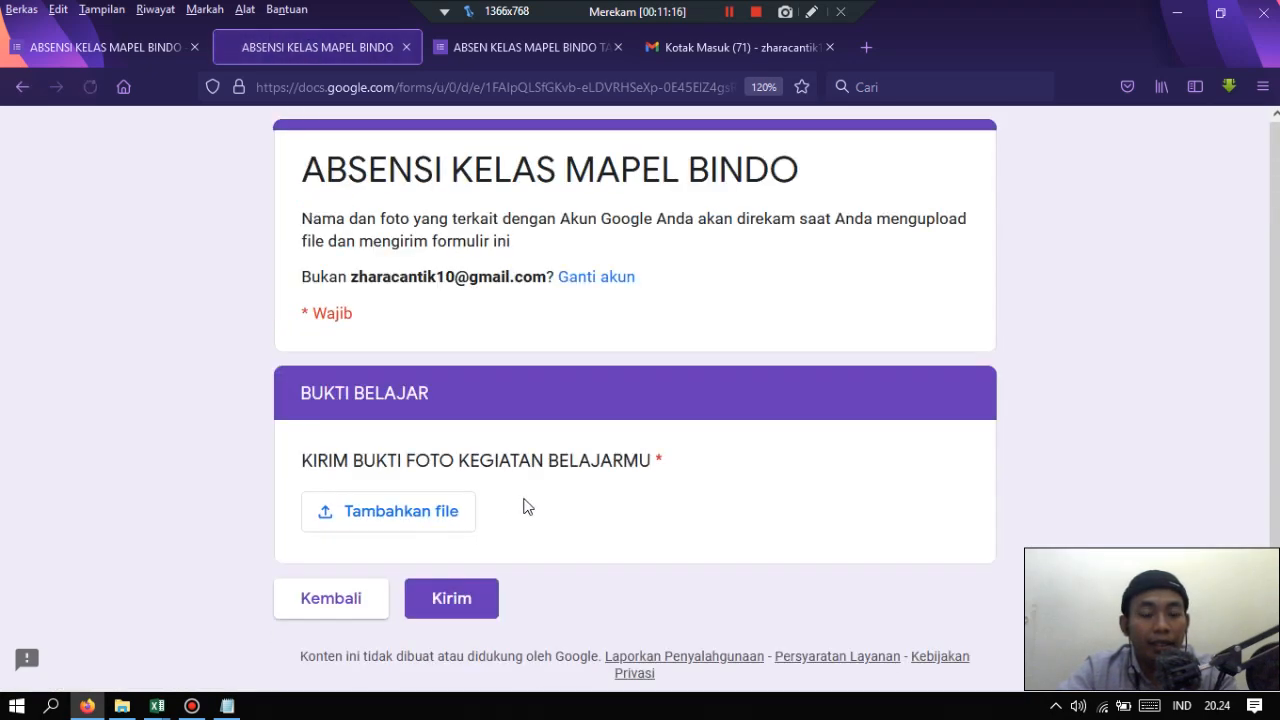
# - Open the file upload dialog, cancel it, and try to submit the form without attaching a file
pyautogui.click(416, 518)
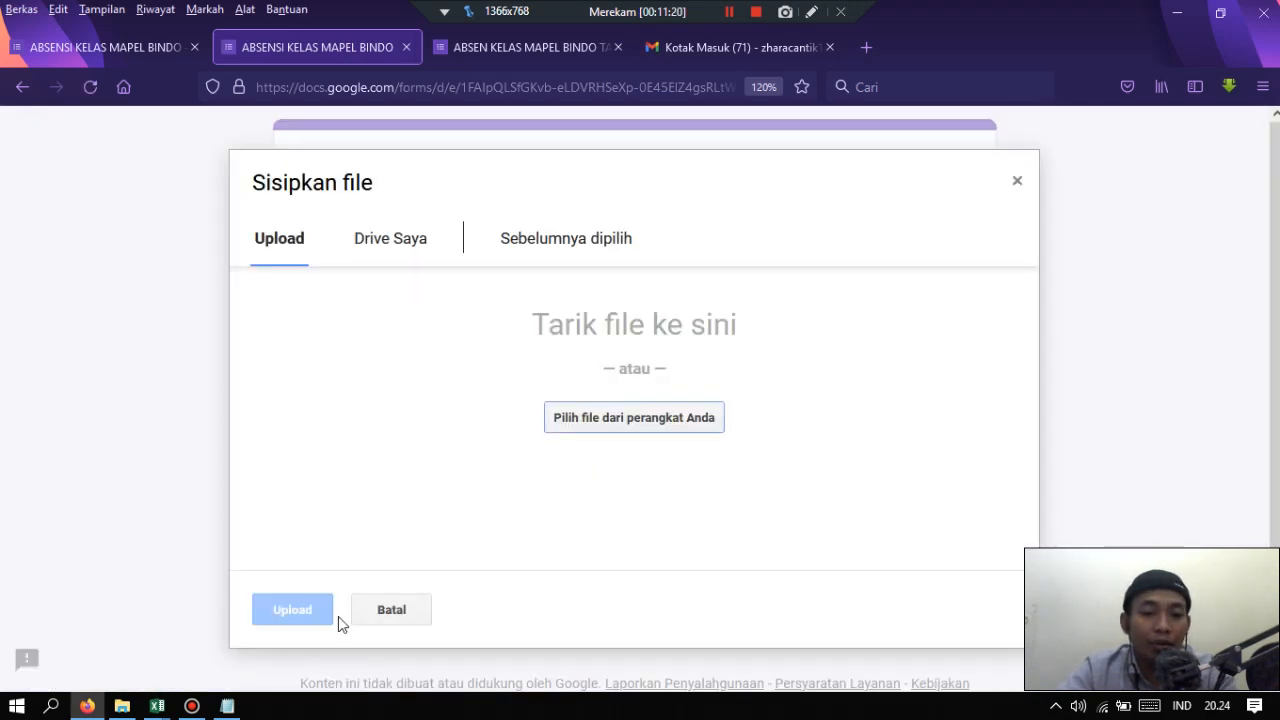
pyautogui.click(397, 614)
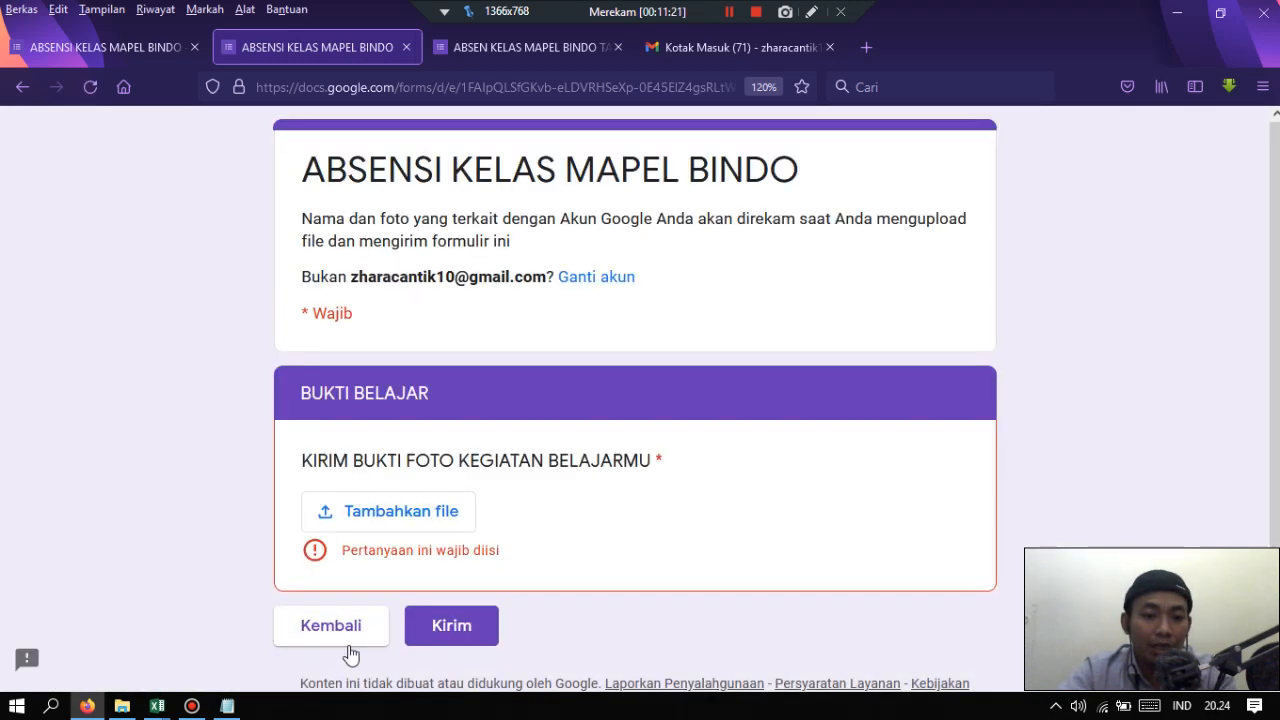
pyautogui.click(462, 626)
pyautogui.click(464, 626)
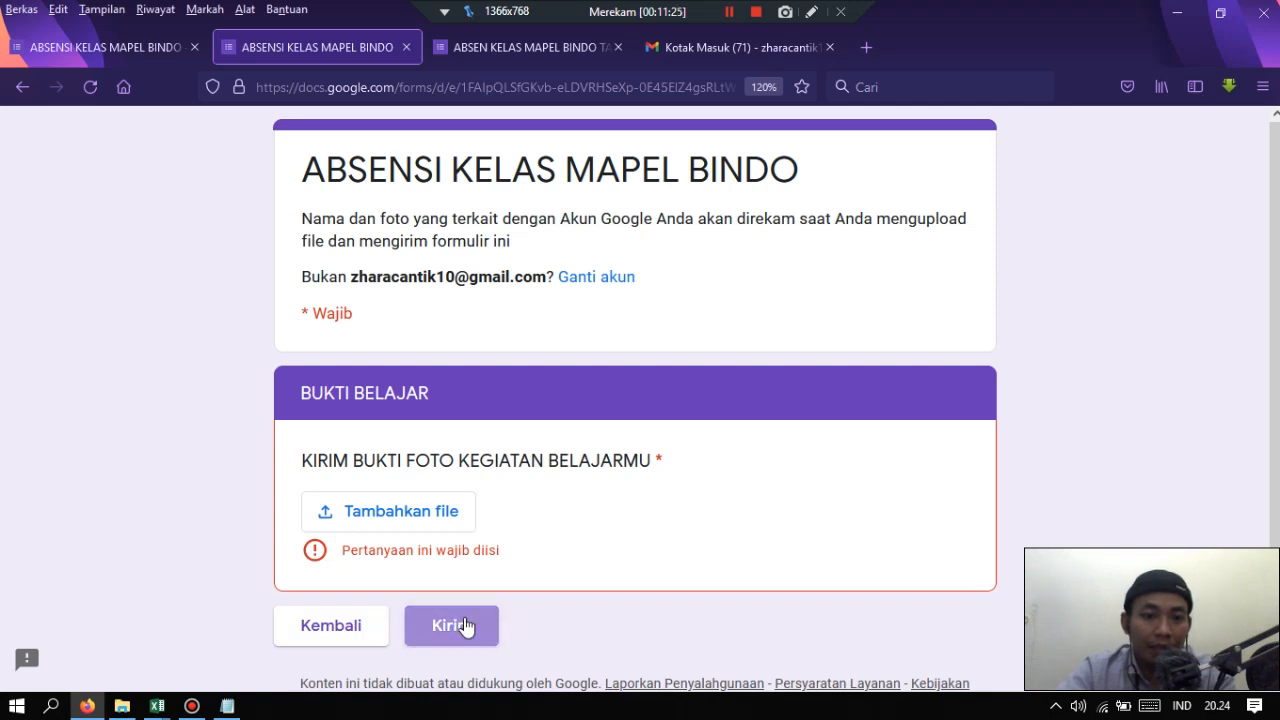
# - Upload the photo 20210608_115326.jpg from the JOGJA folder as learning proof and submit the form
pyautogui.click(392, 516)
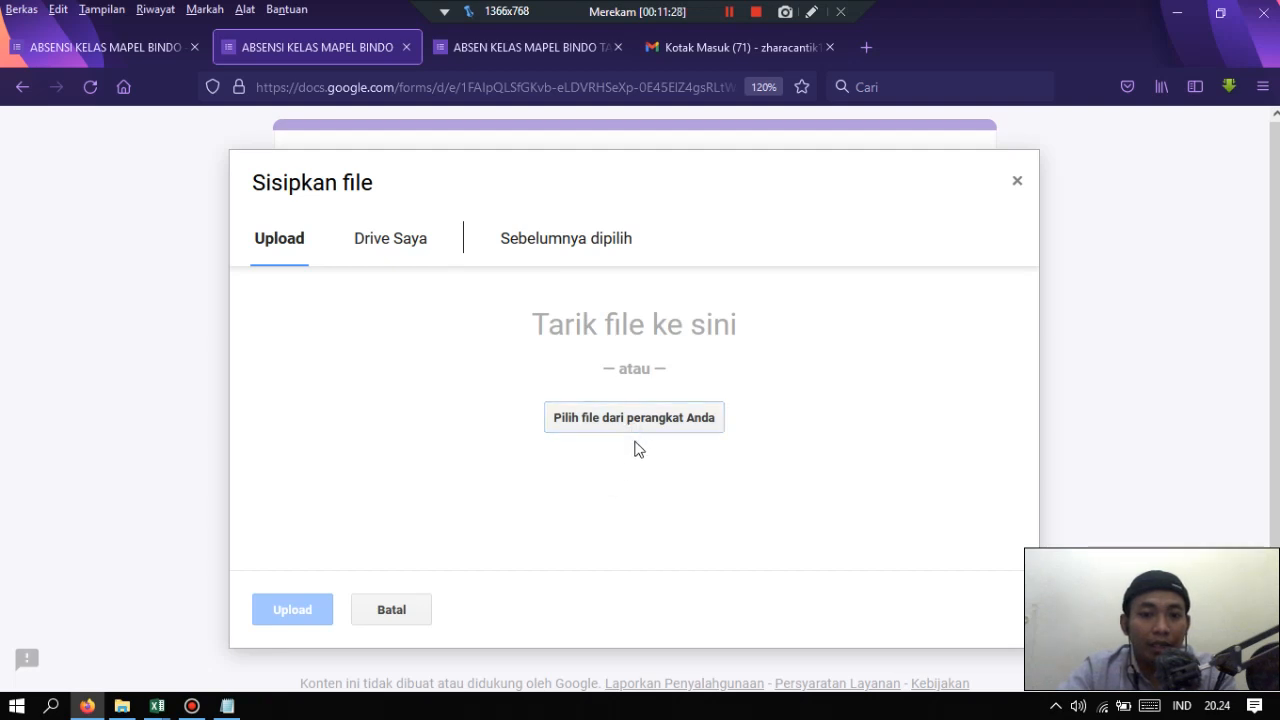
pyautogui.click(670, 425)
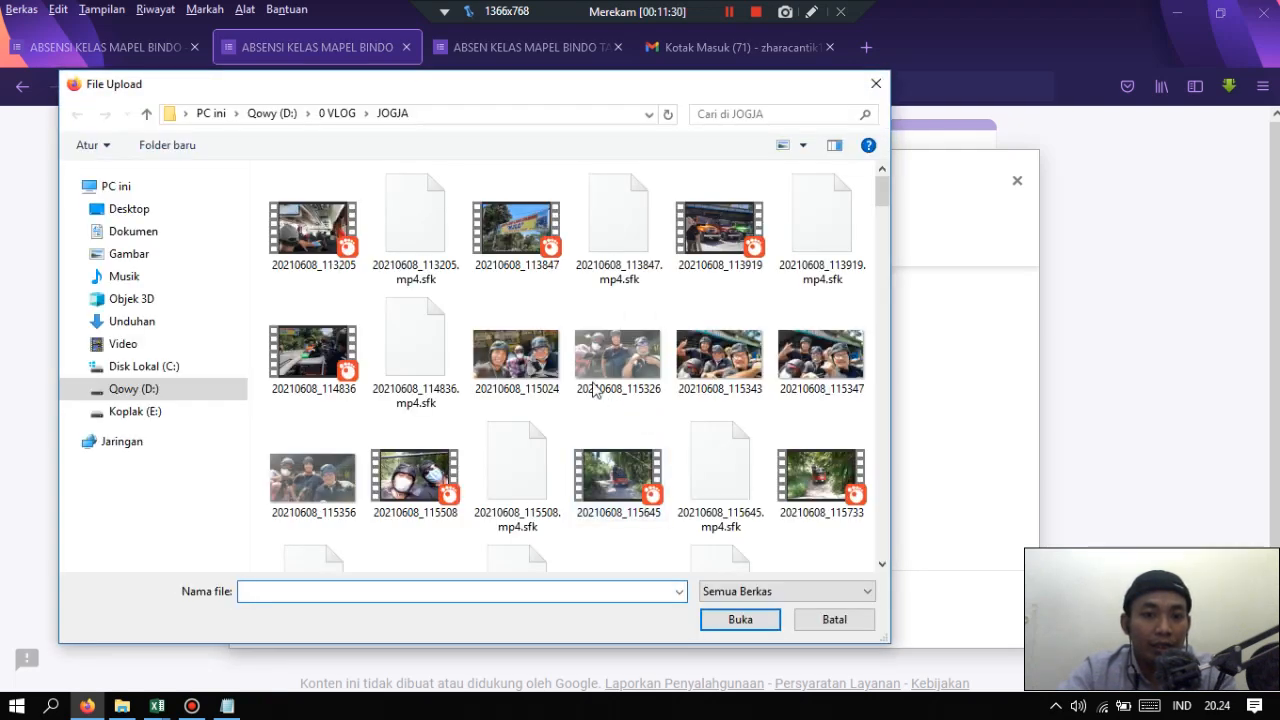
pyautogui.doubleClick(592, 362)
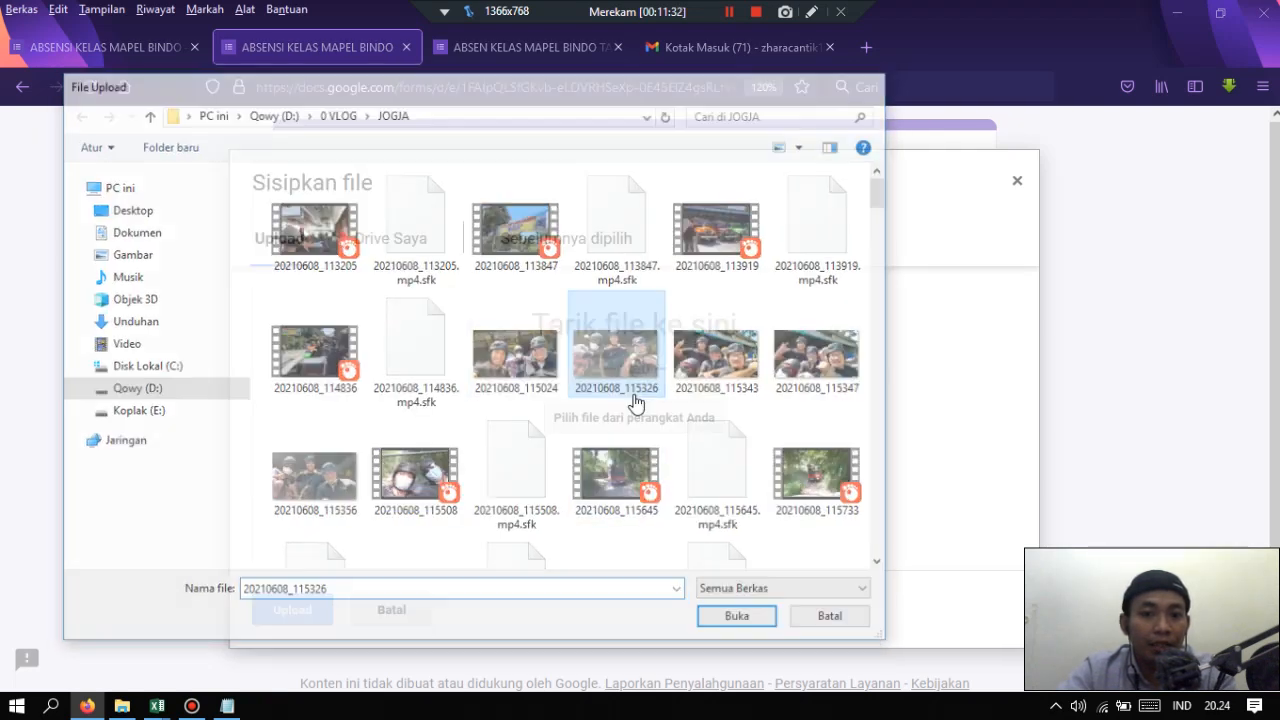
pyautogui.click(283, 612)
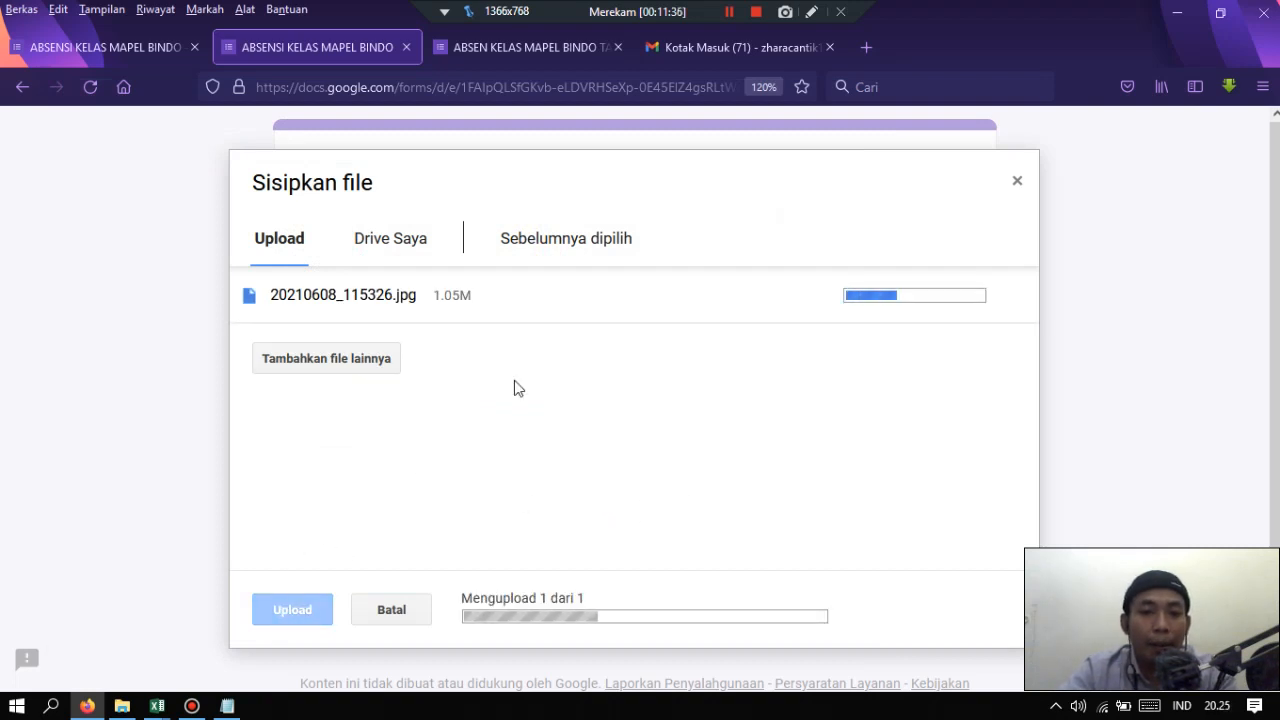
pyautogui.click(729, 11)
pyautogui.click(729, 11)
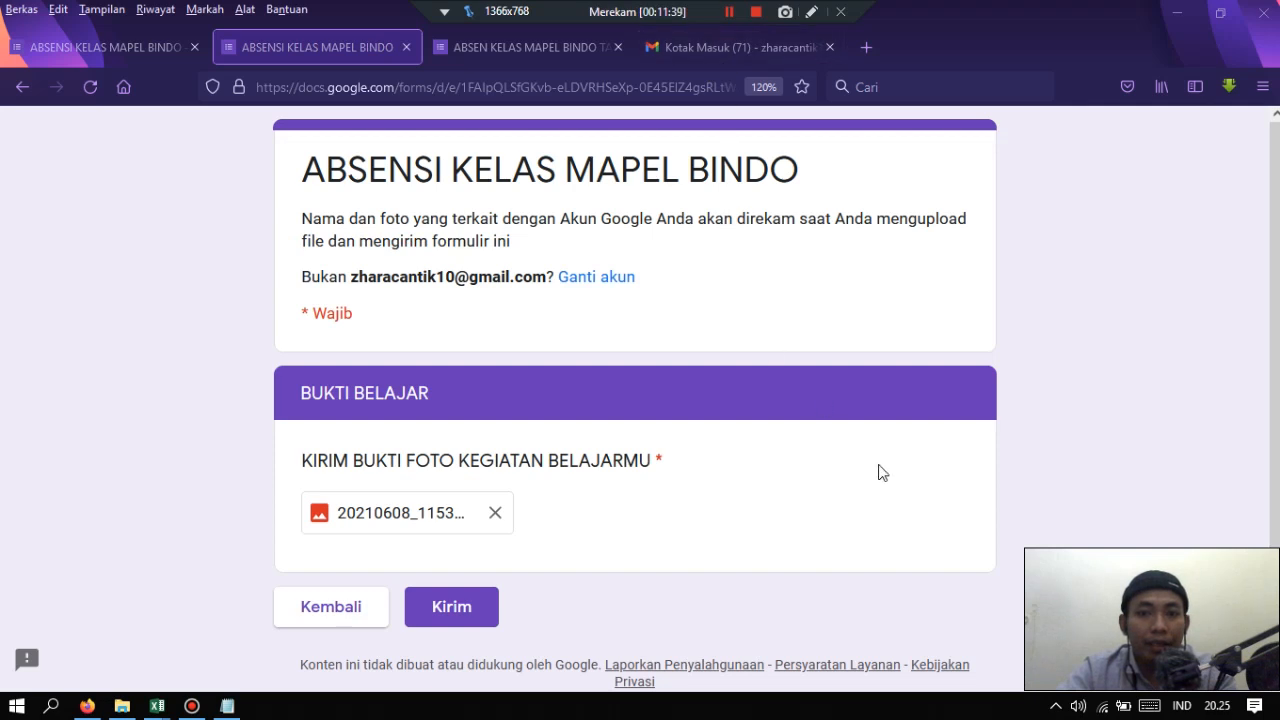
pyautogui.click(476, 619)
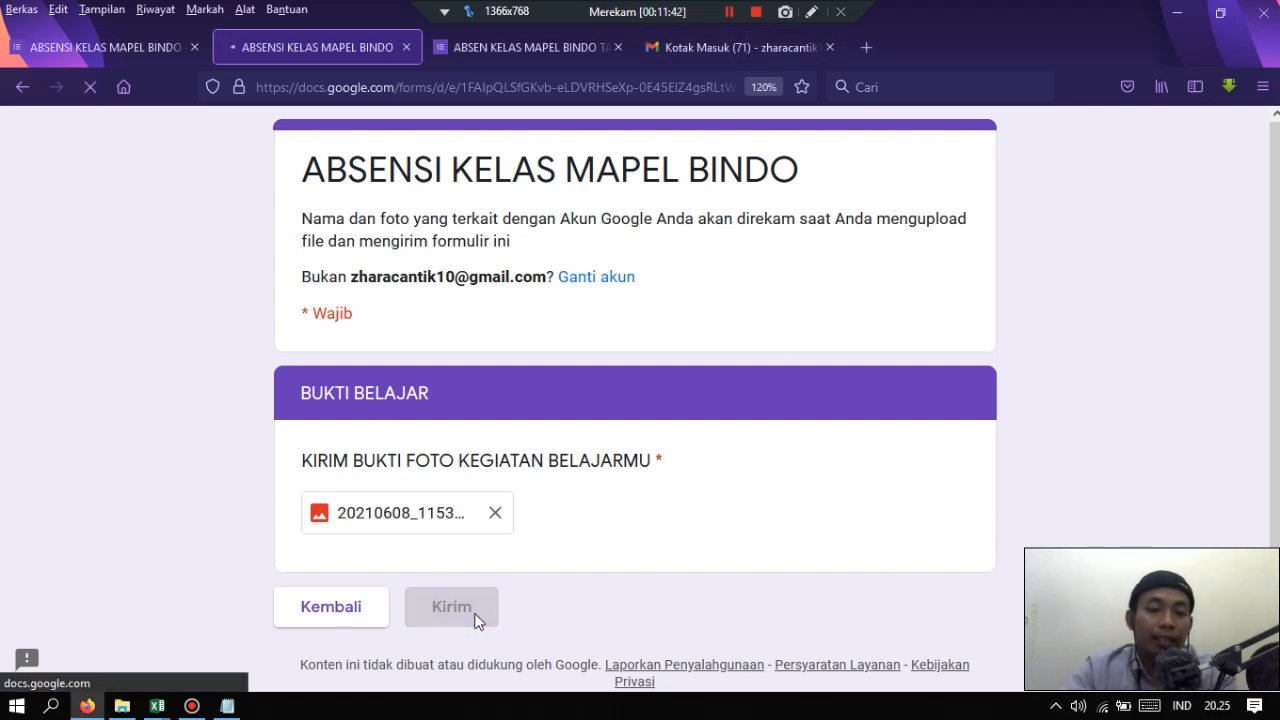